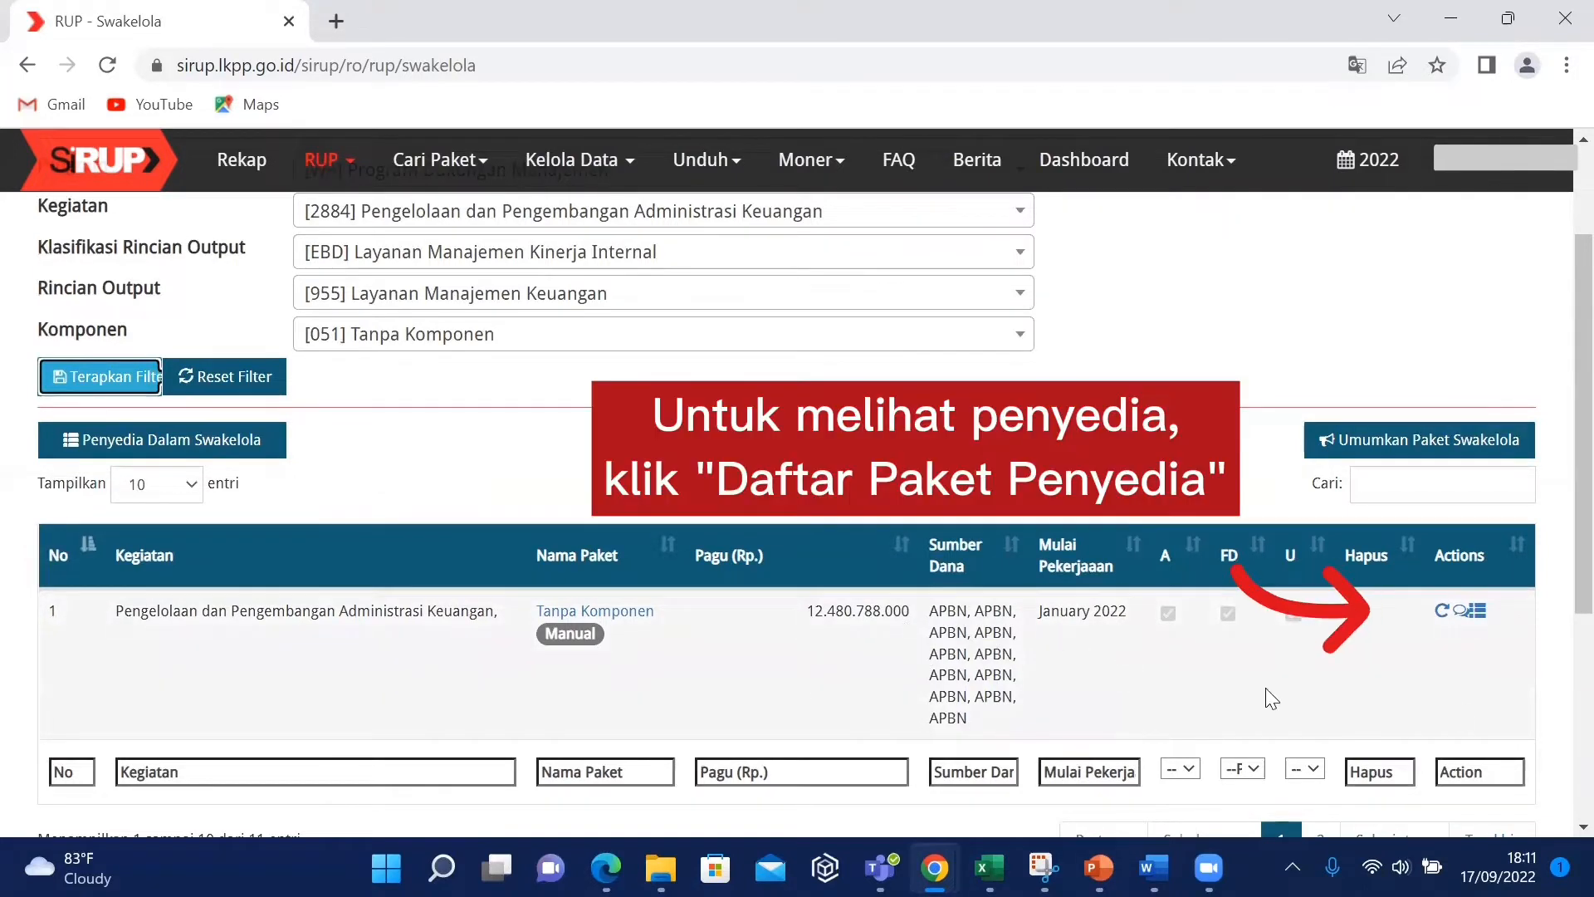
Open the provider package list of the Tanpa Komponen swakelola package and review the revision types offered for its first package
left_click(1478, 612)
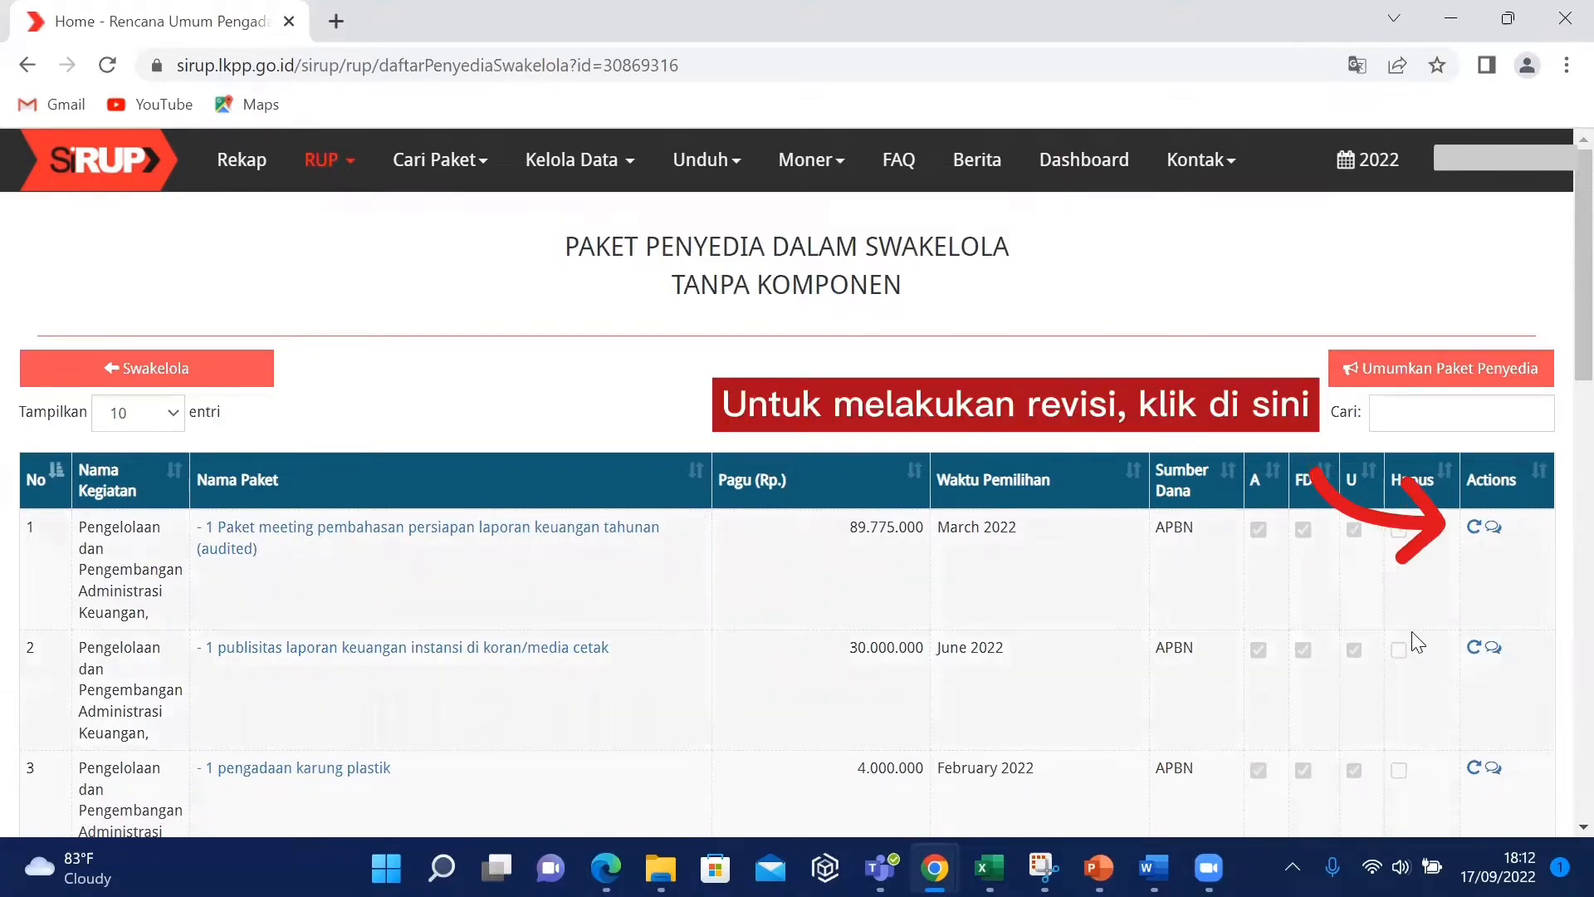
left_click(1478, 529)
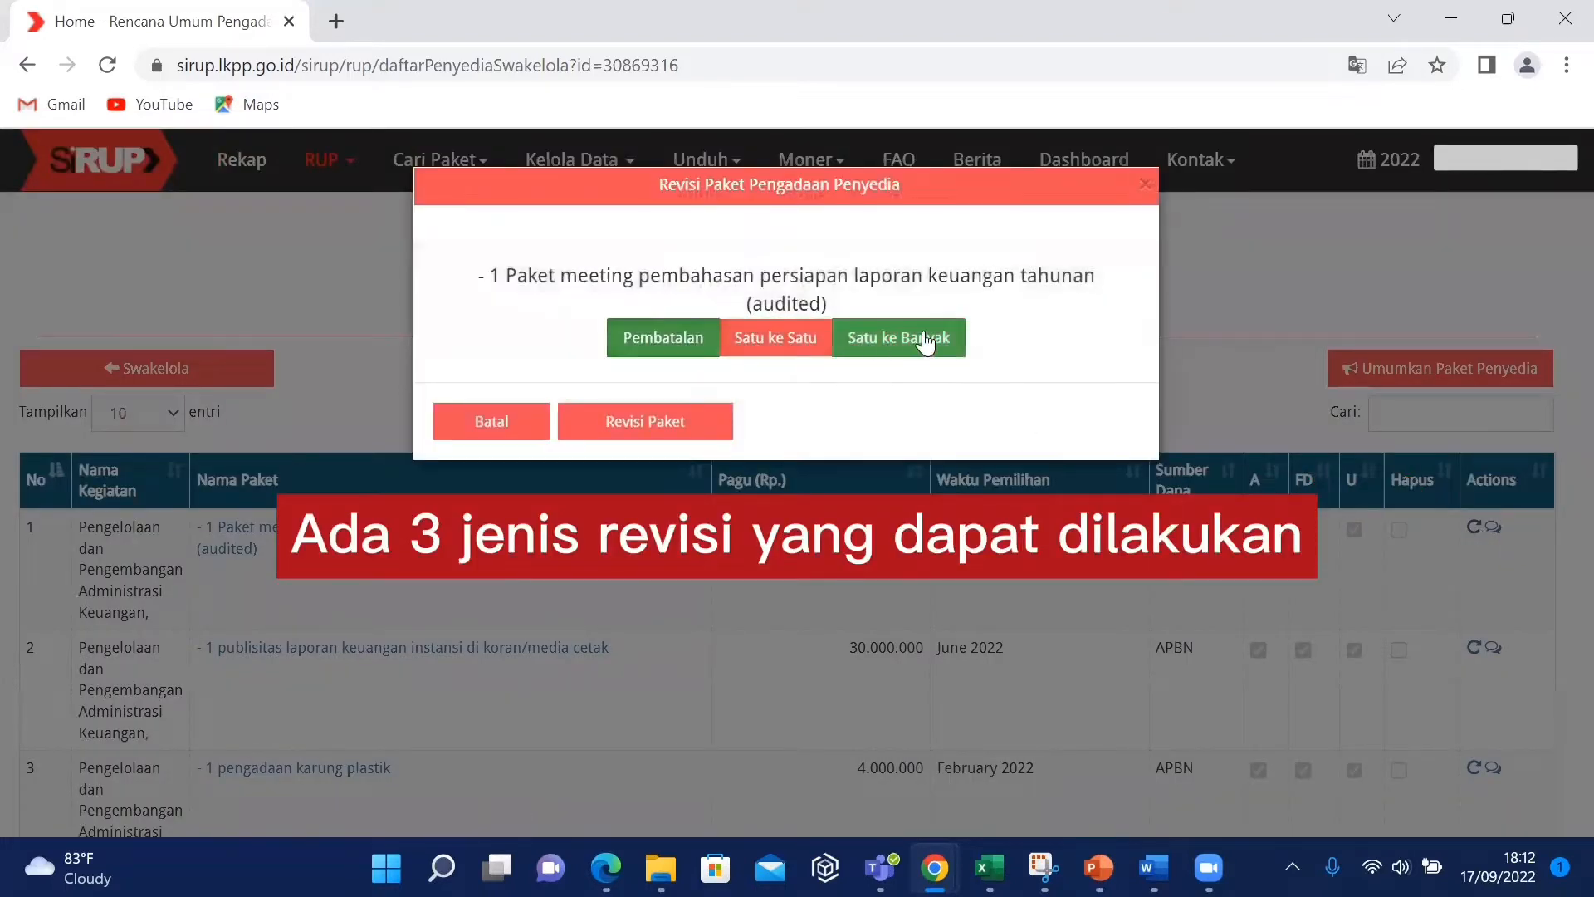
left_click(672, 333)
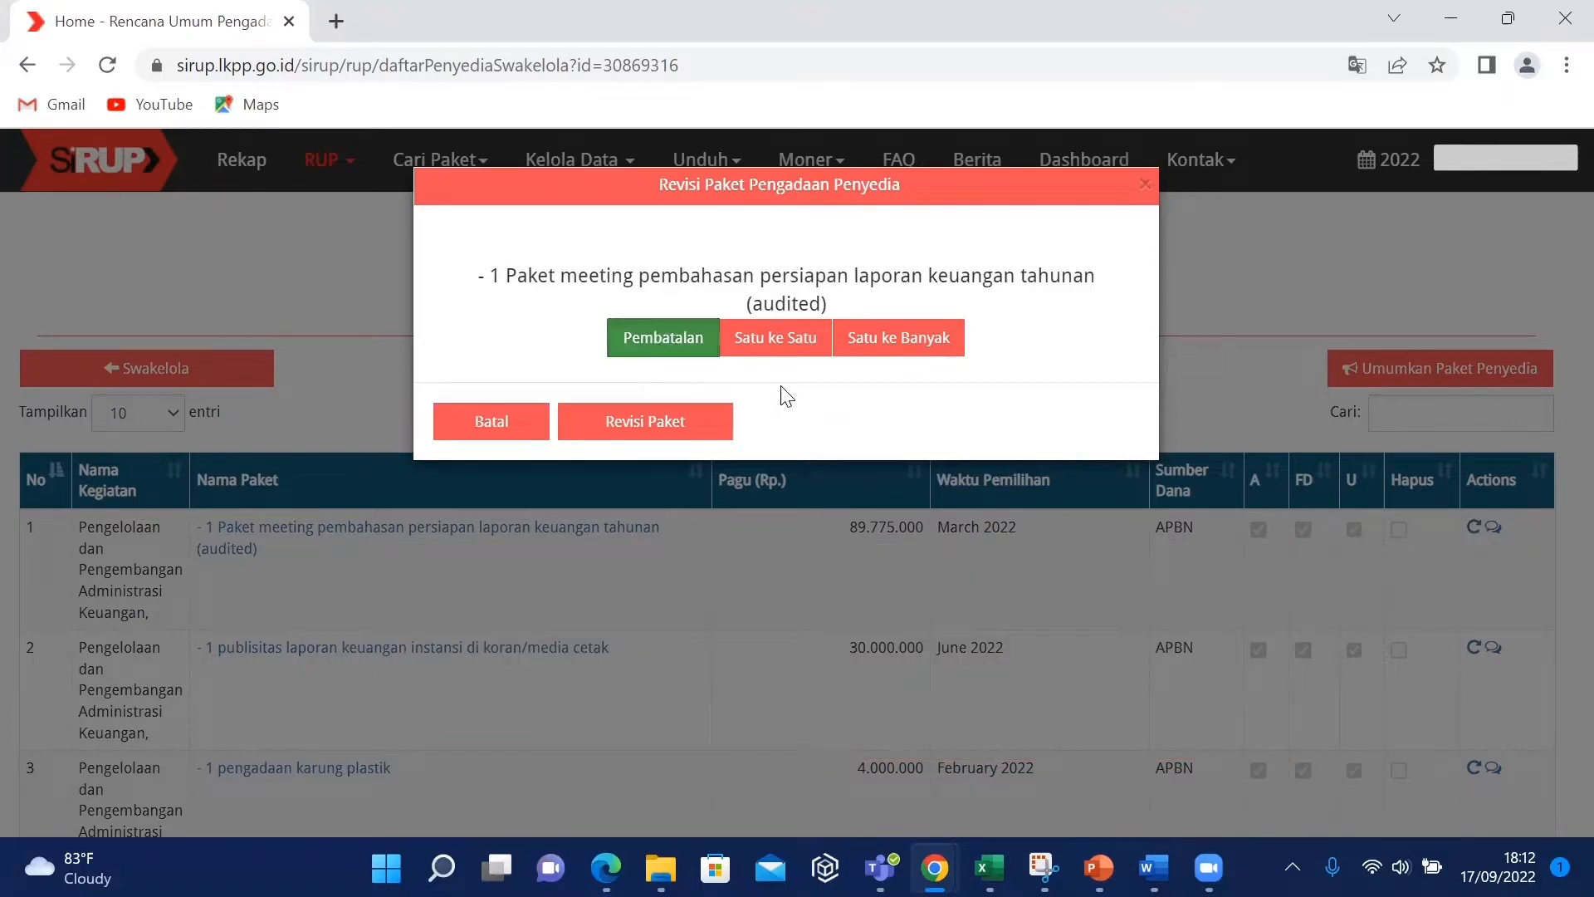
left_click(775, 340)
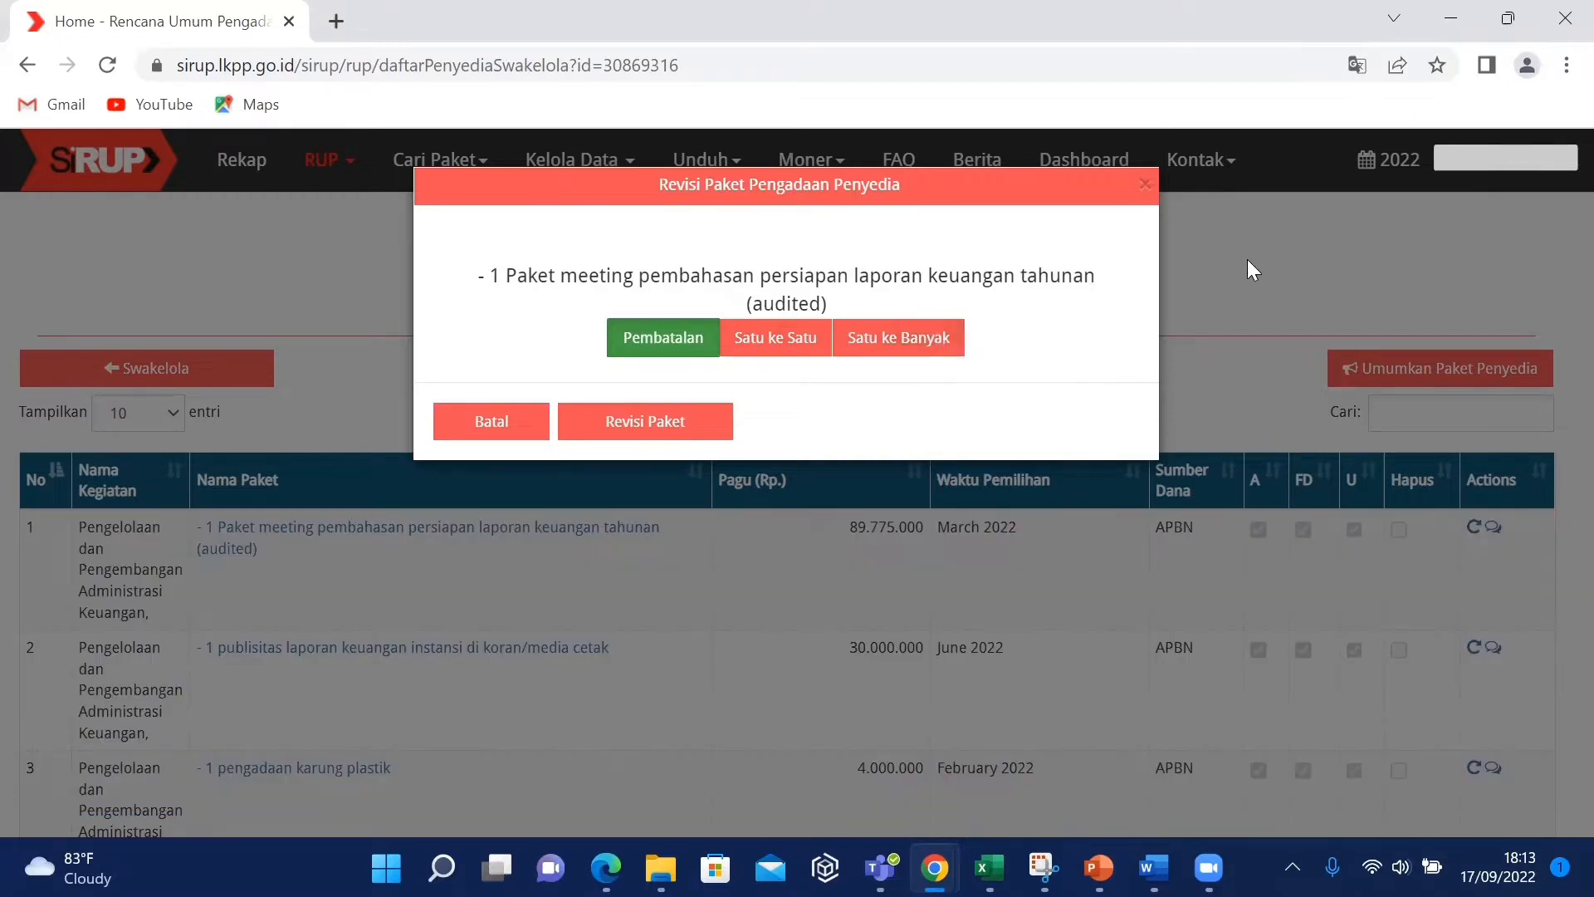
left_click(1247, 259)
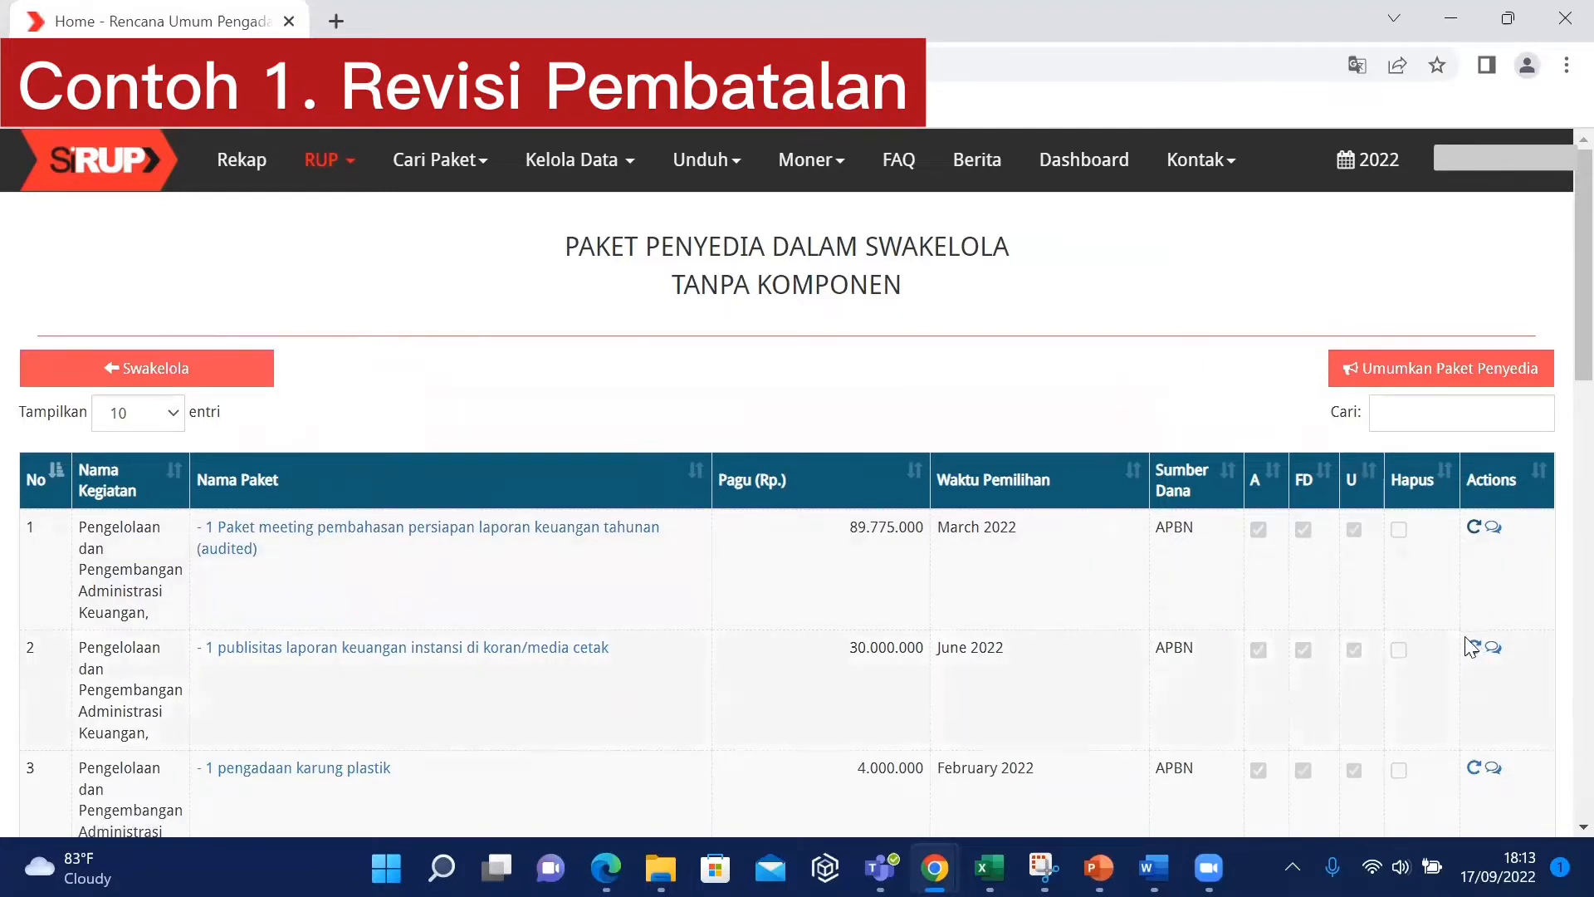
Start a Pembatalan revision for the package "1 Paket meeting pembahasan persiapan laporan keuangan tahunan (audited)"
left_click(1474, 529)
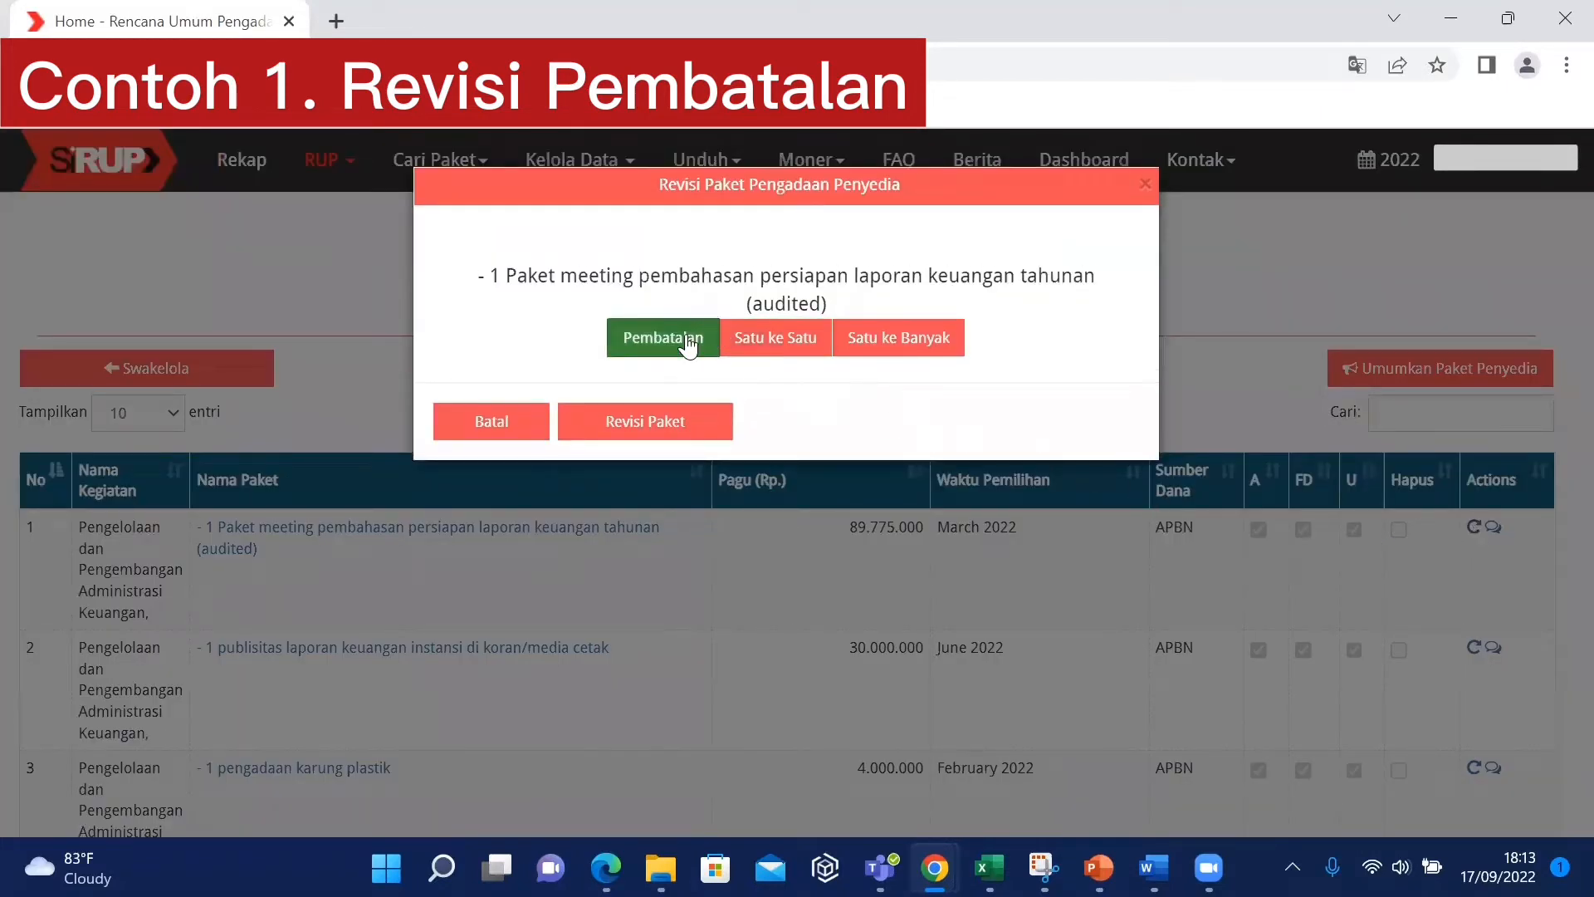
left_click(686, 340)
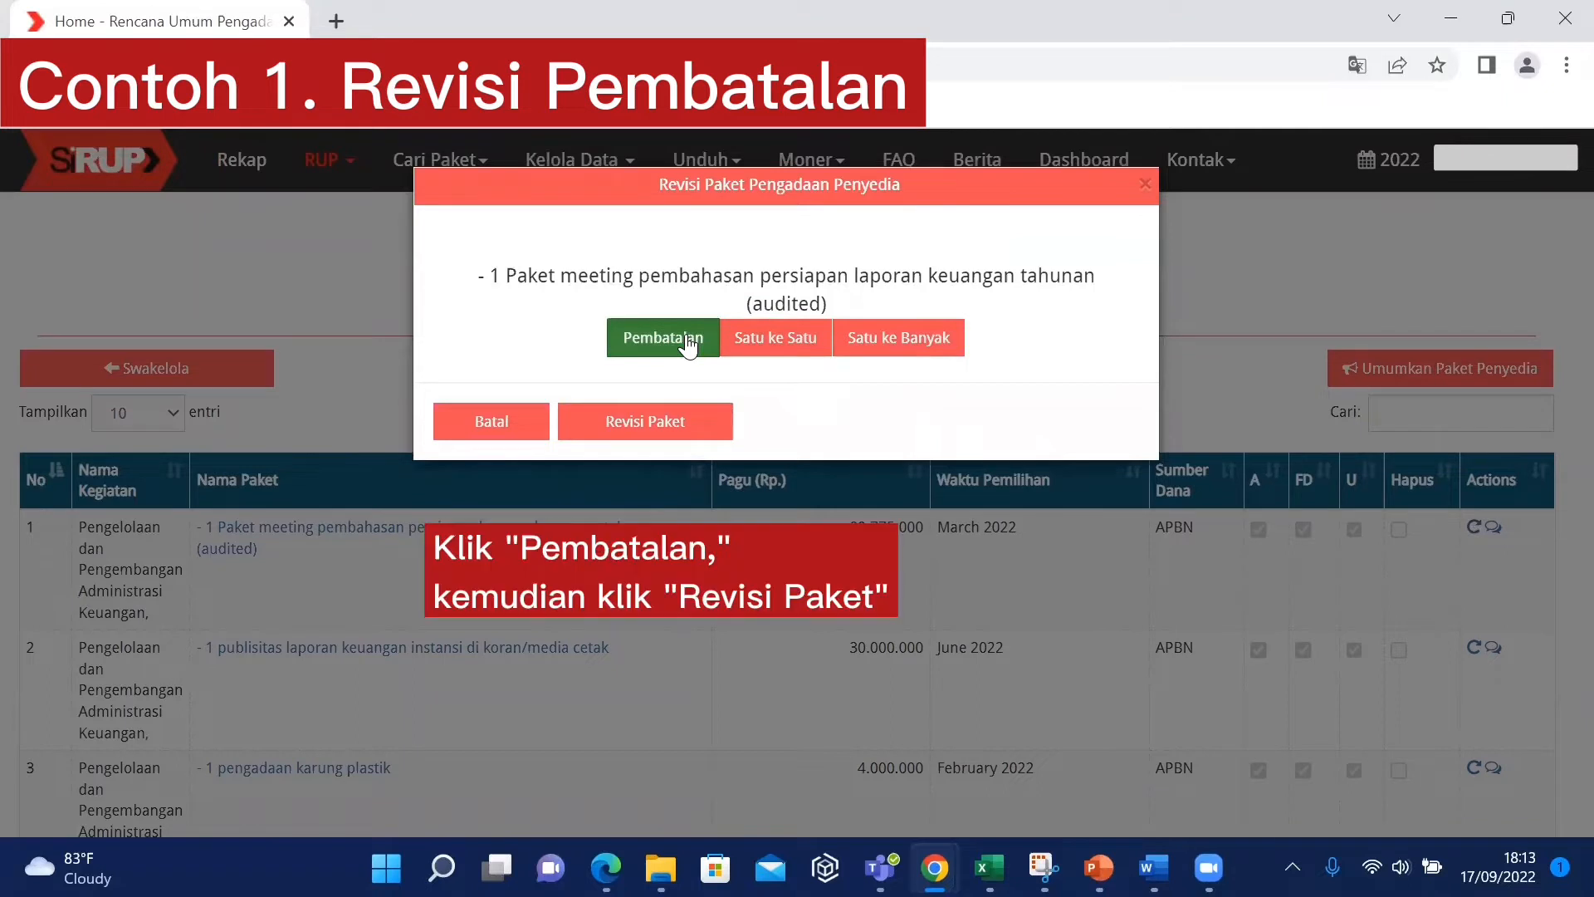
left_click(664, 427)
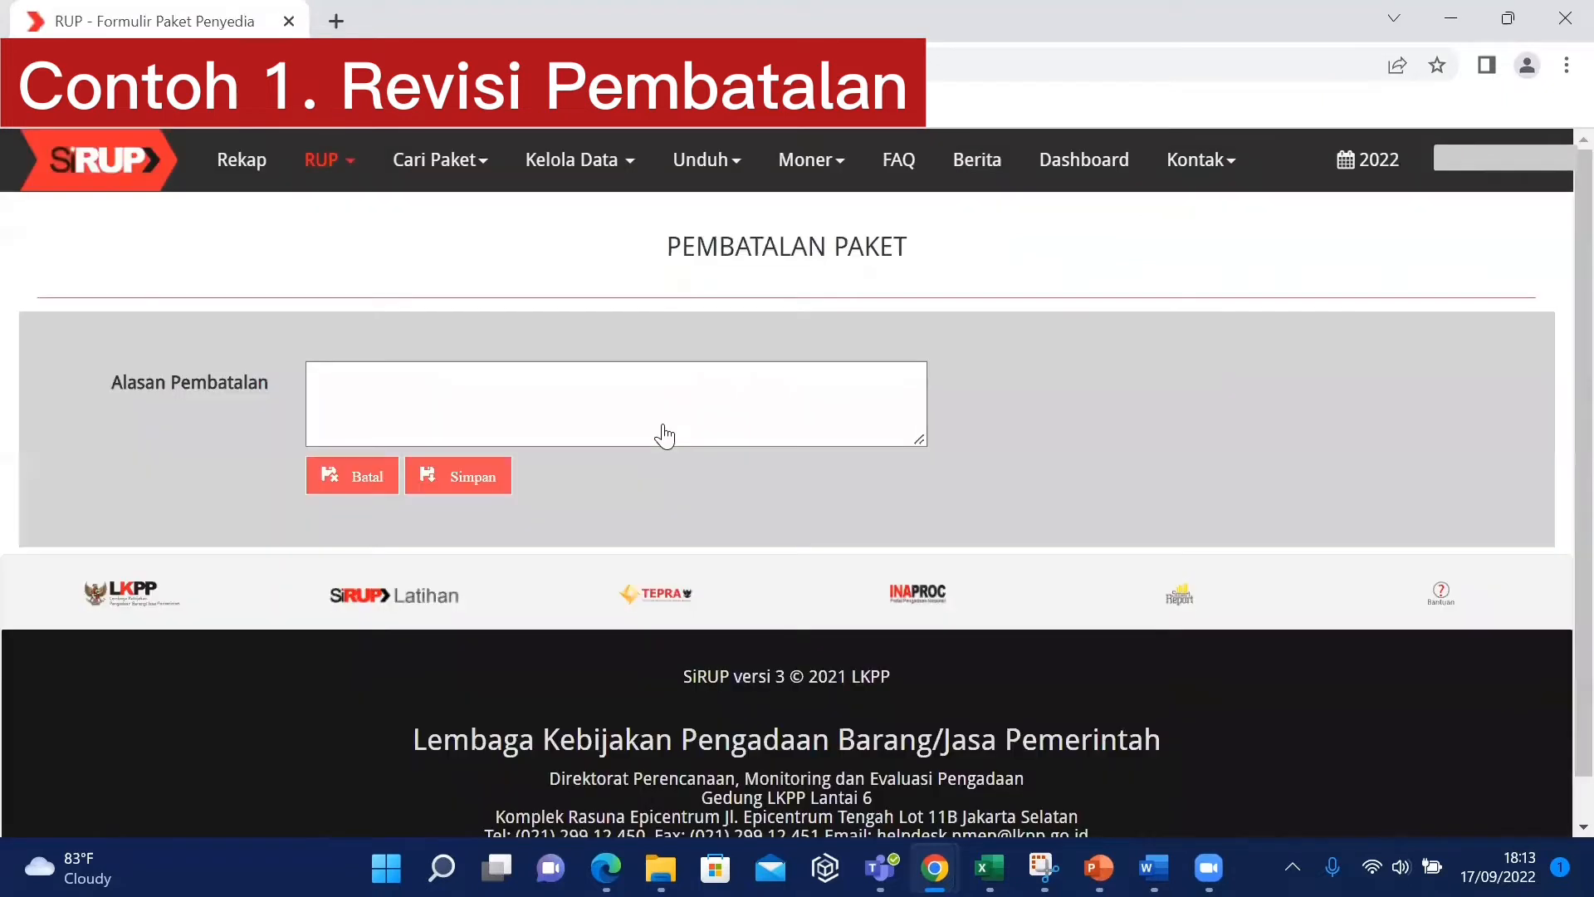
Enter "Tidak jadi dilaksanakan karena anggaran diblokir" as the cancellation reason and save the package cancellation
left_click(678, 405)
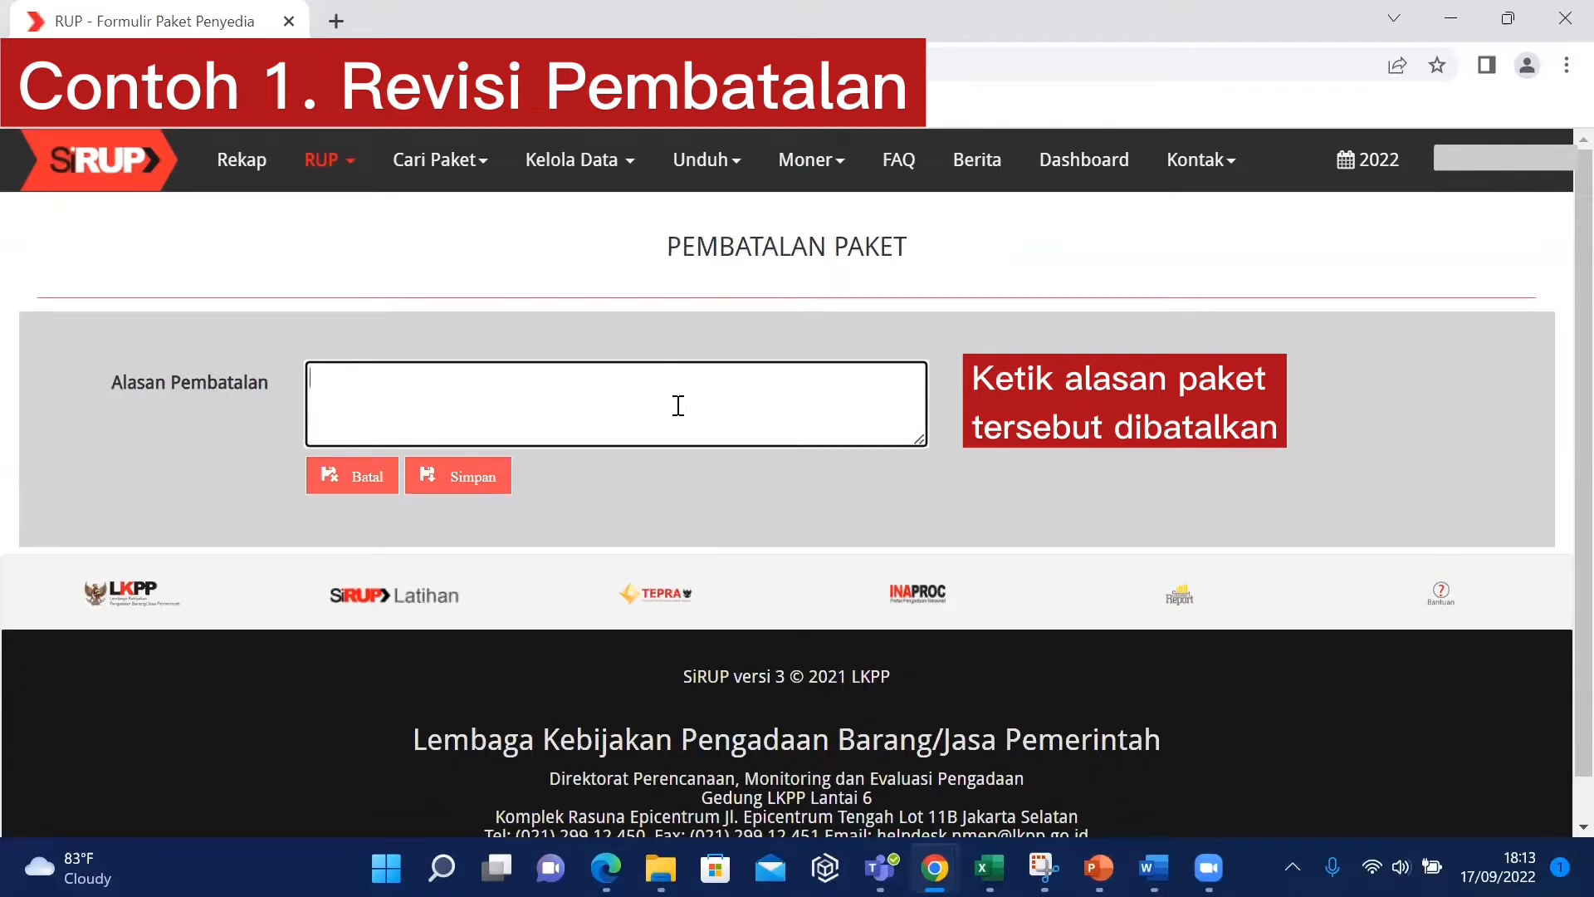
type("Tidak jadi dilaksanakan akr")
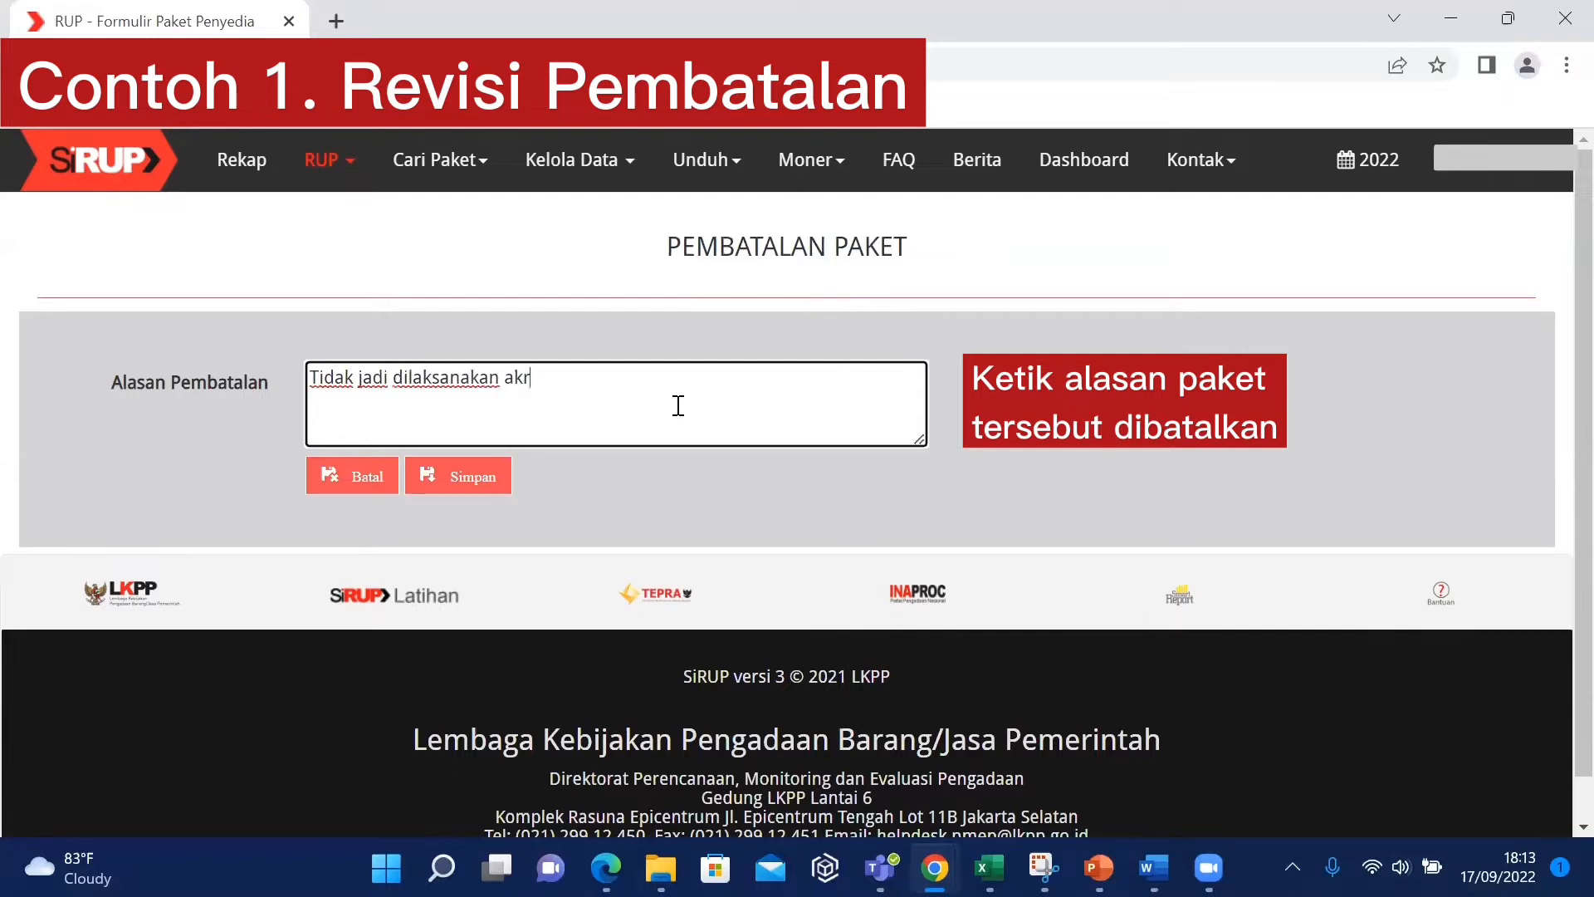
key("BackSpace")
key("BackSpace")
key("BackSpace")
type("karena anggaran diblokir")
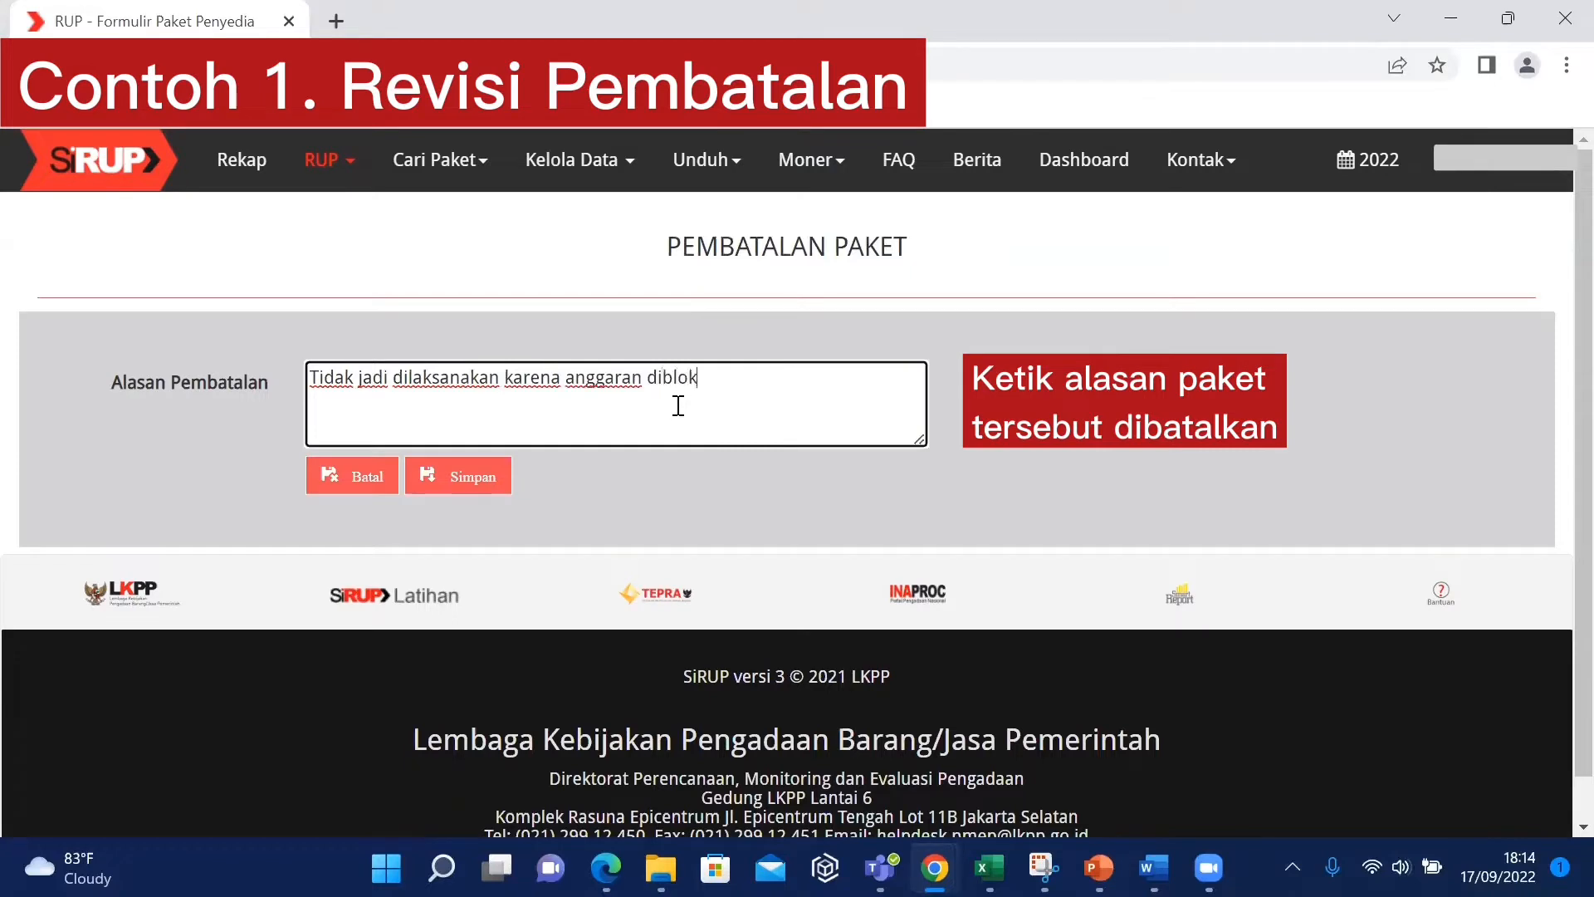
left_click(454, 490)
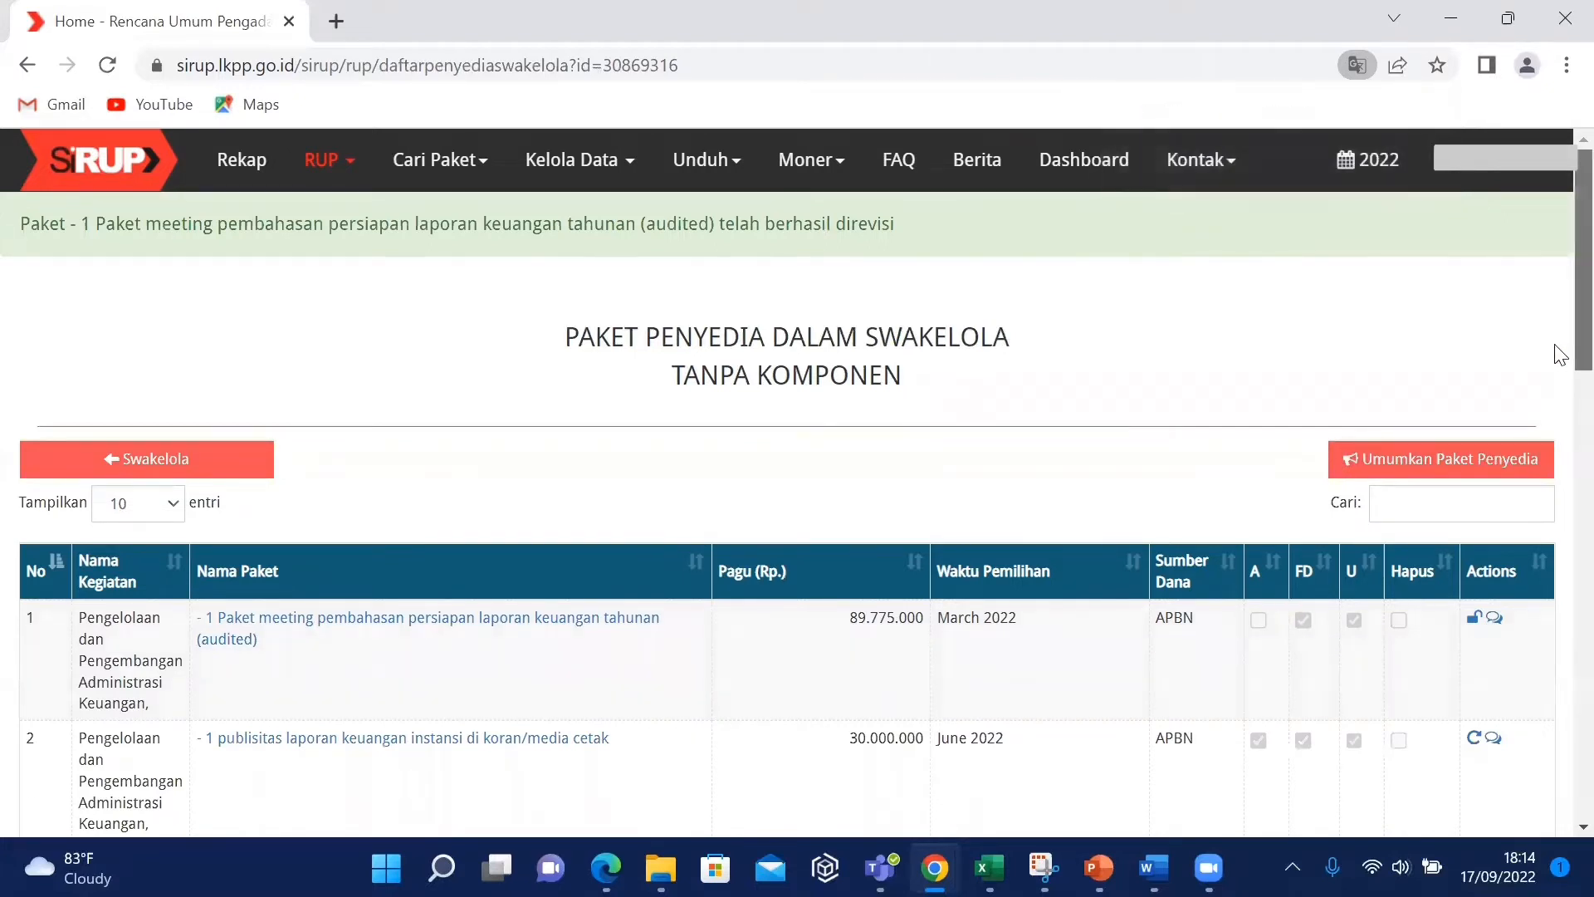
Start a Satu ke Satu revision for the package "1 pengadaan karung plastik"
scroll(1557, 391, "down", 2)
scroll(1560, 407, "down", 1)
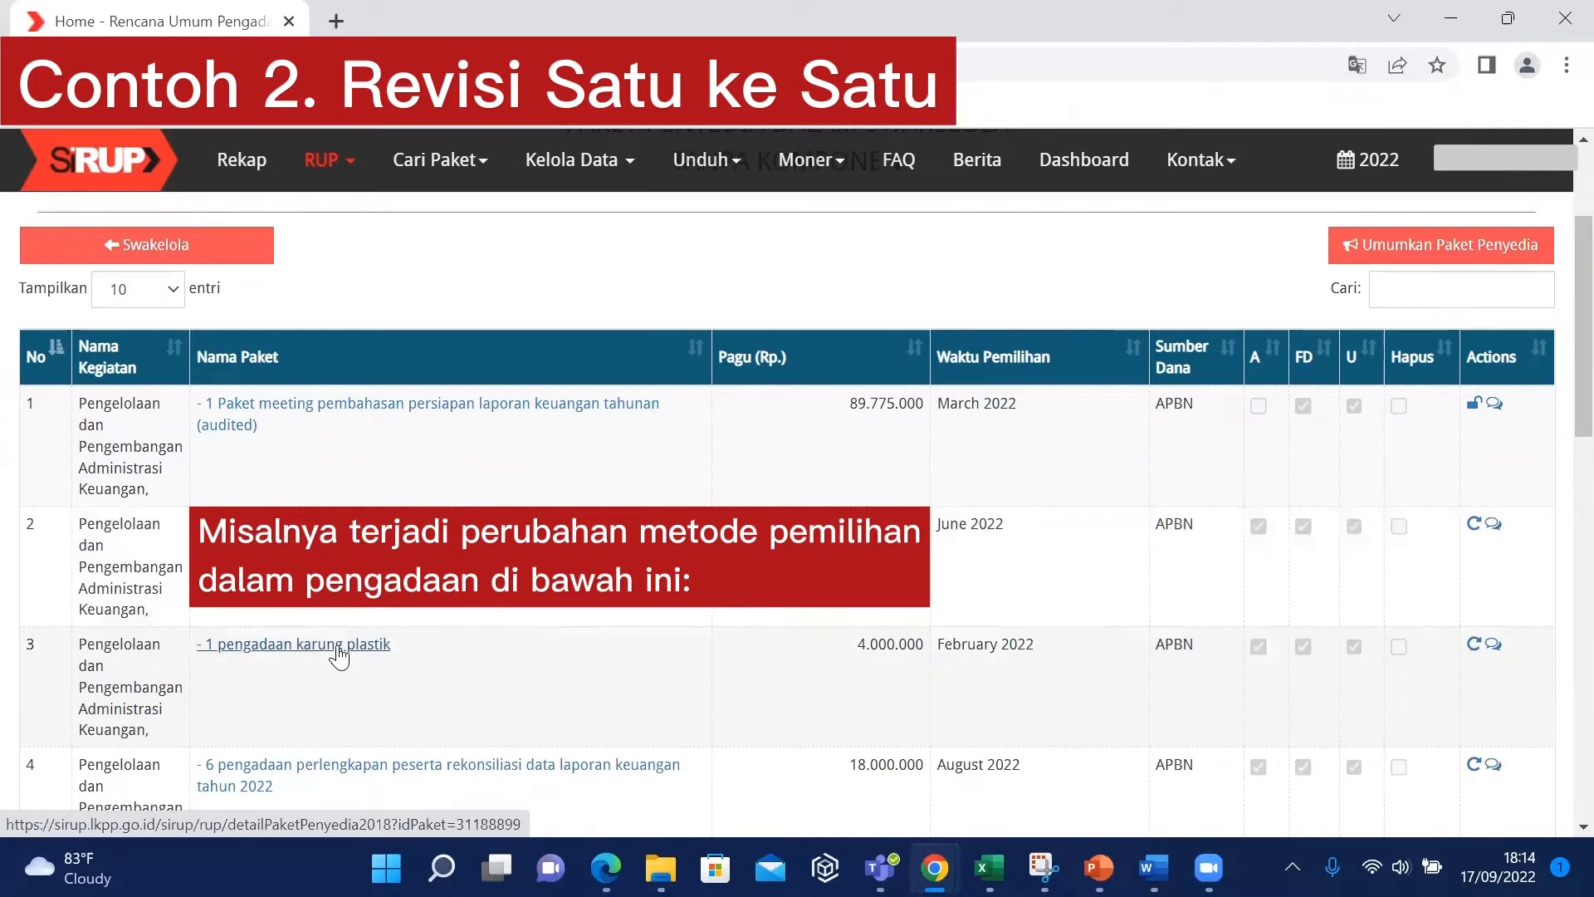
left_click(1474, 645)
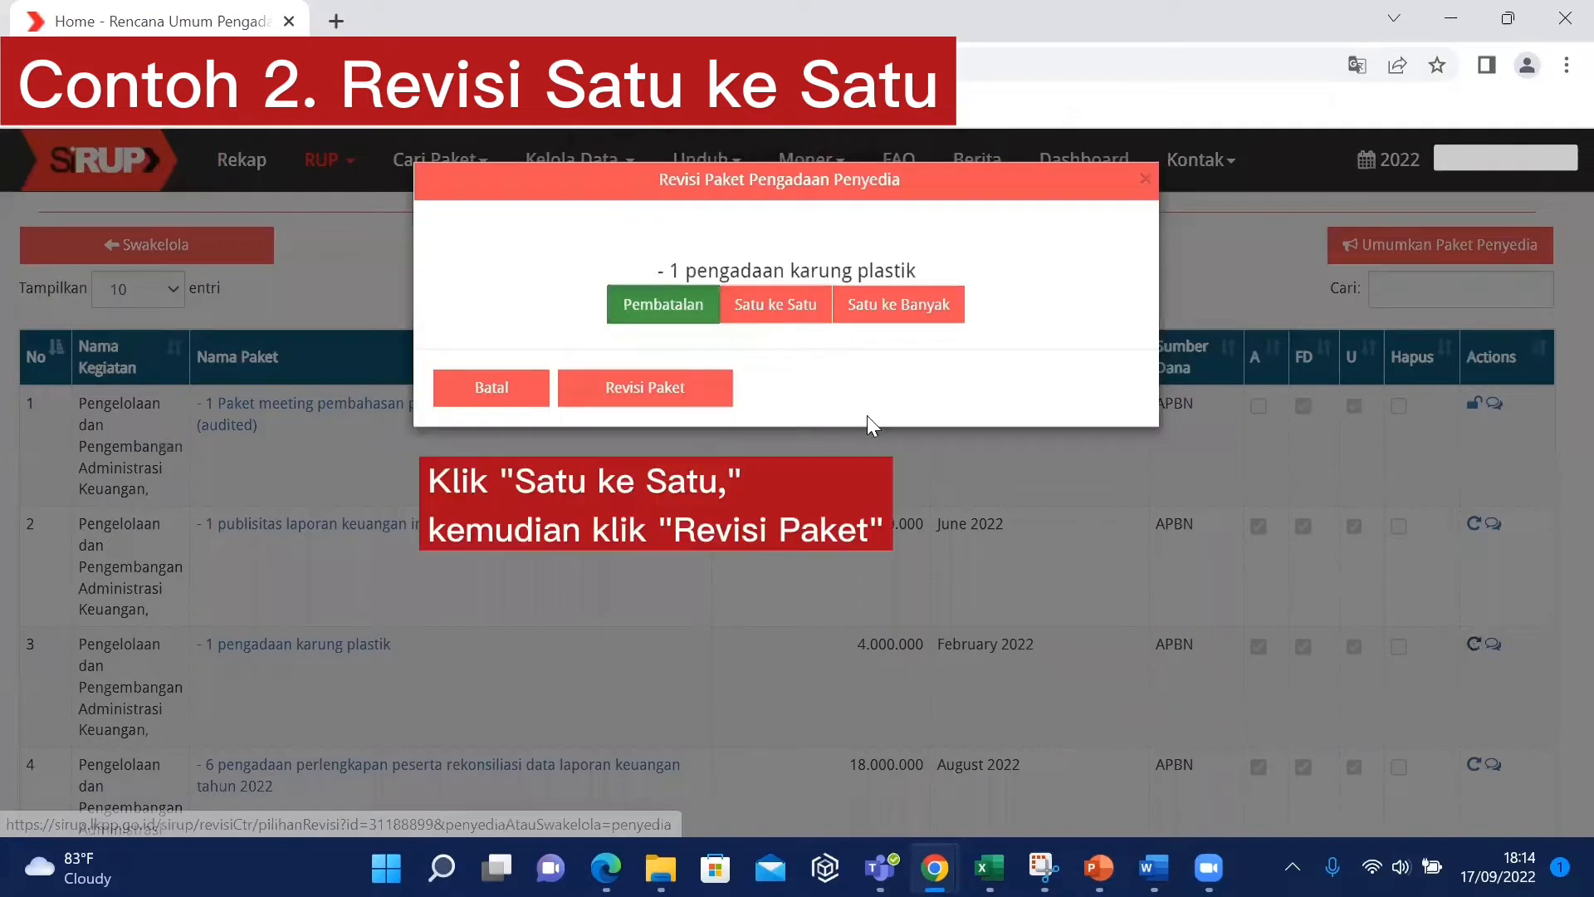
left_click(775, 309)
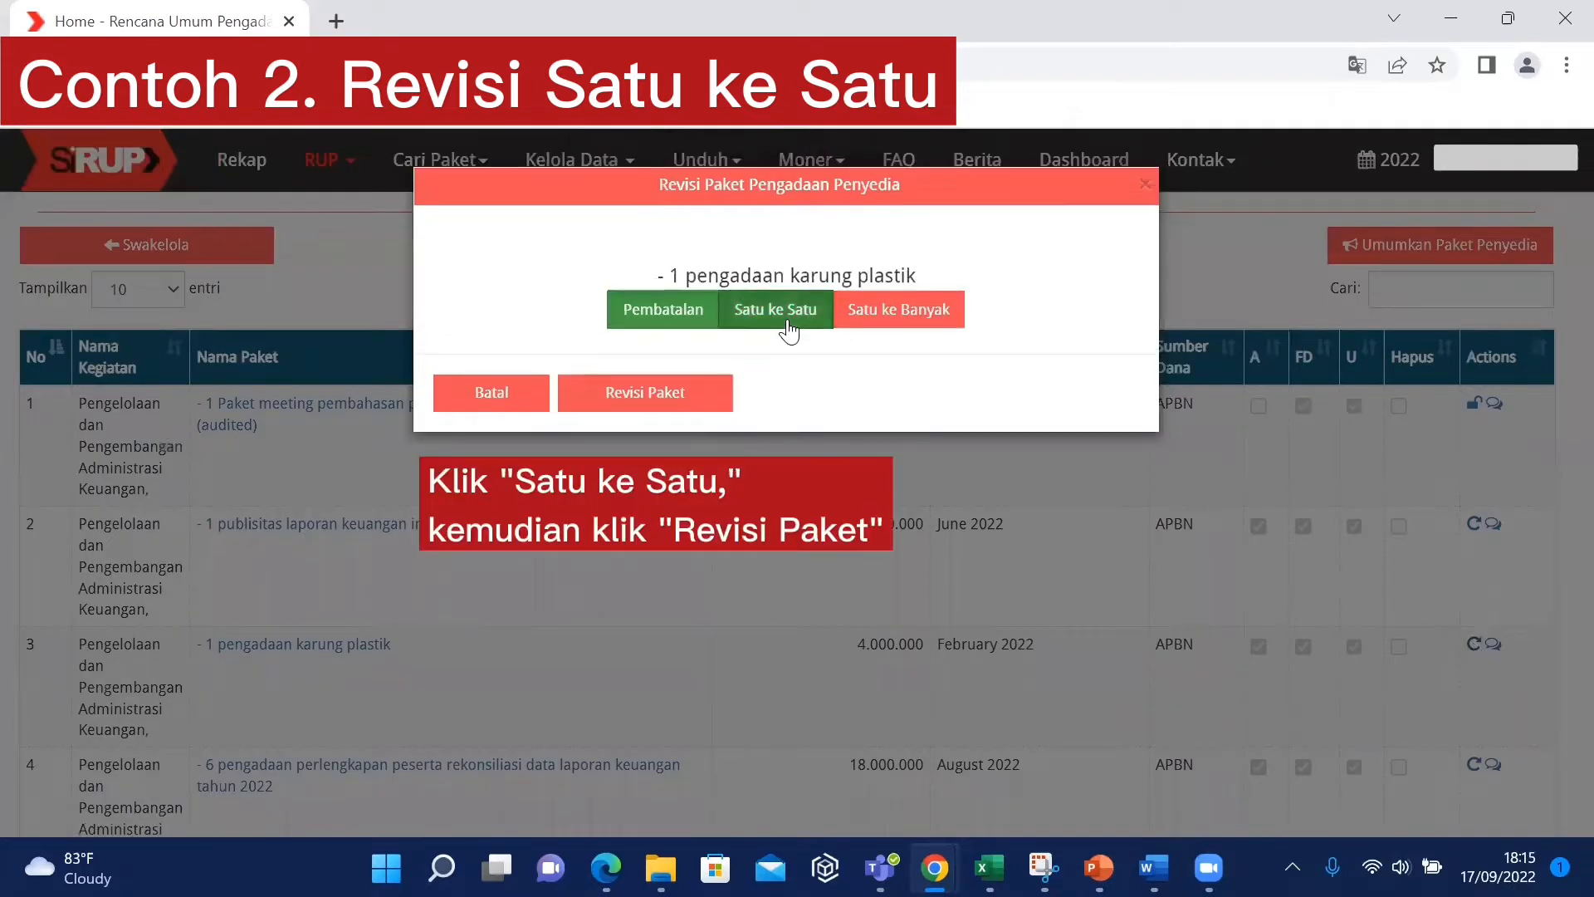
left_click(683, 402)
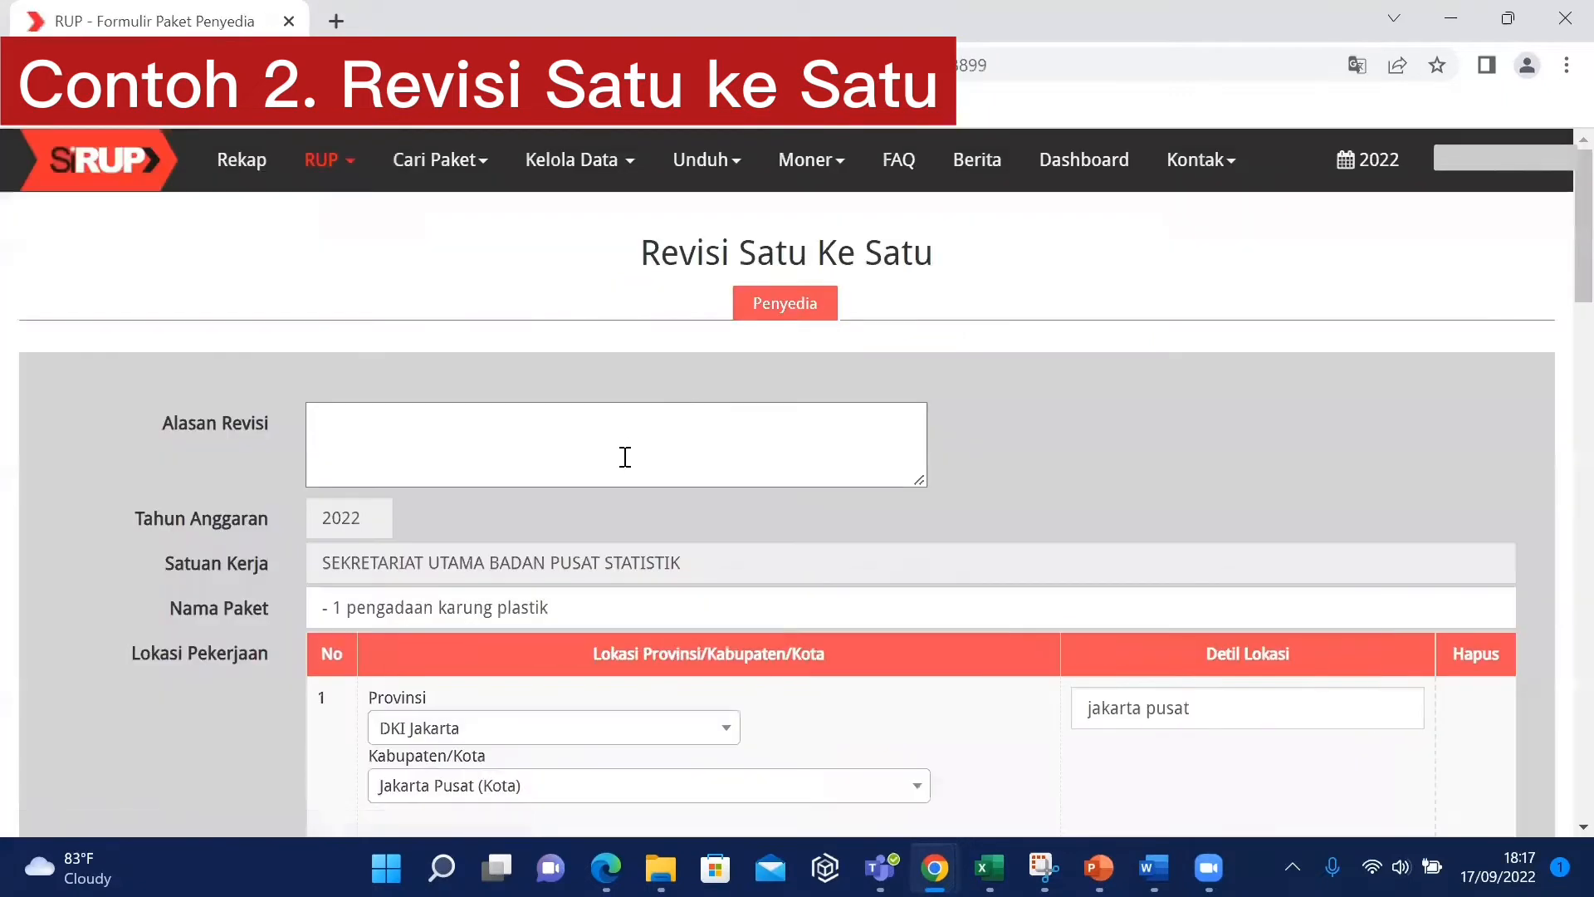
Enter "perubahan rencana metode pemilihan" as the revision reason and set the Asal Dana to A - RUPIAH MURNI (RM)
left_click(625, 457)
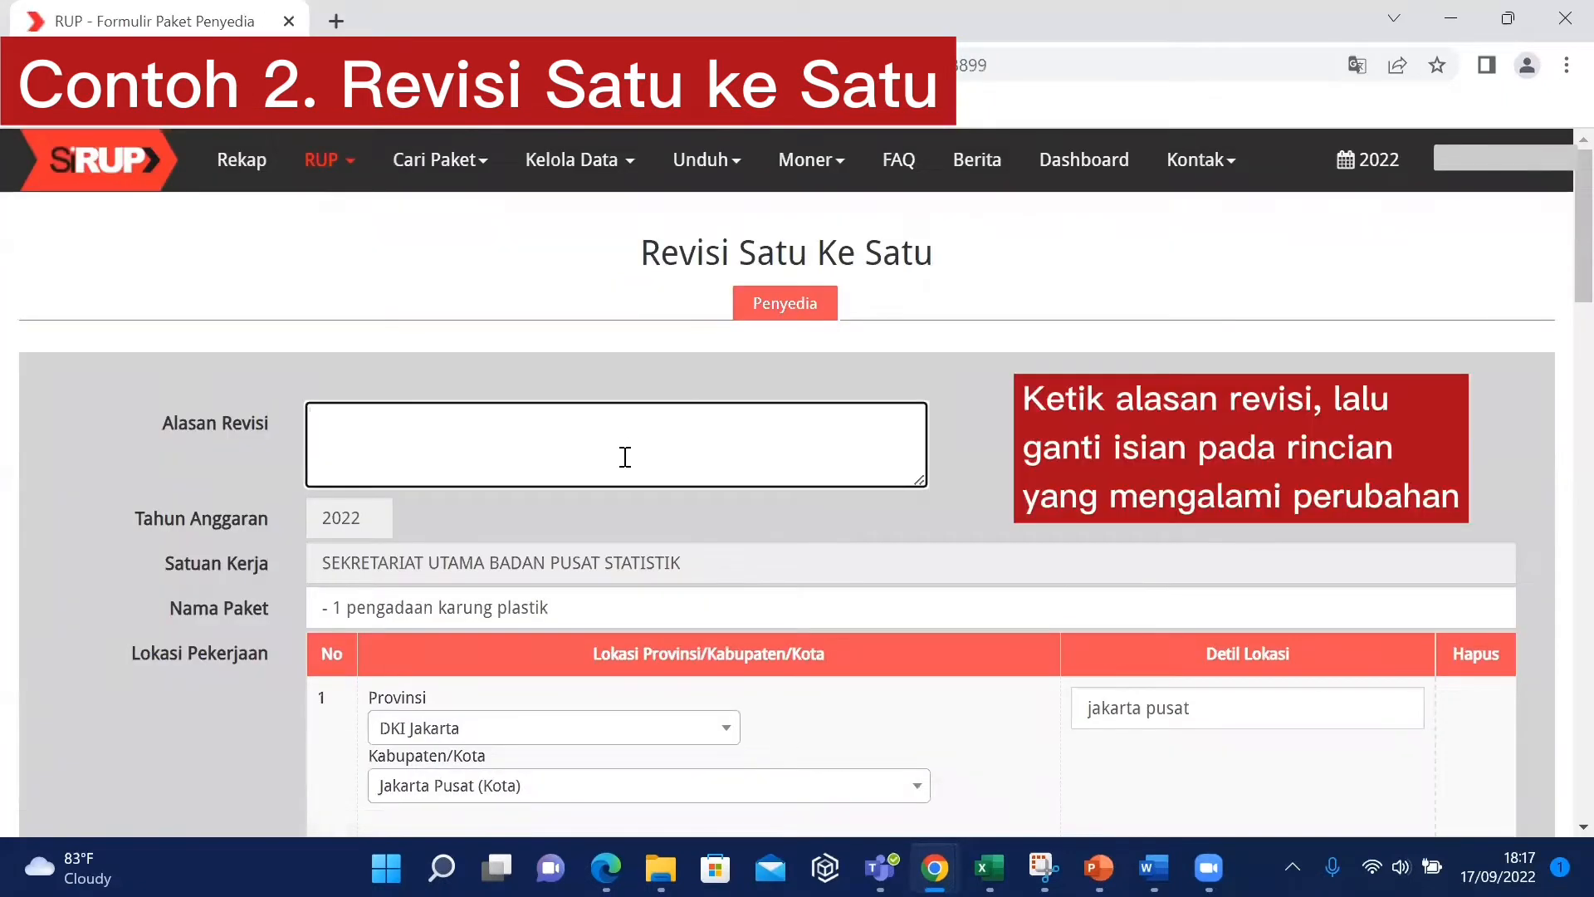
type("perubahan rencana metode pemilihan")
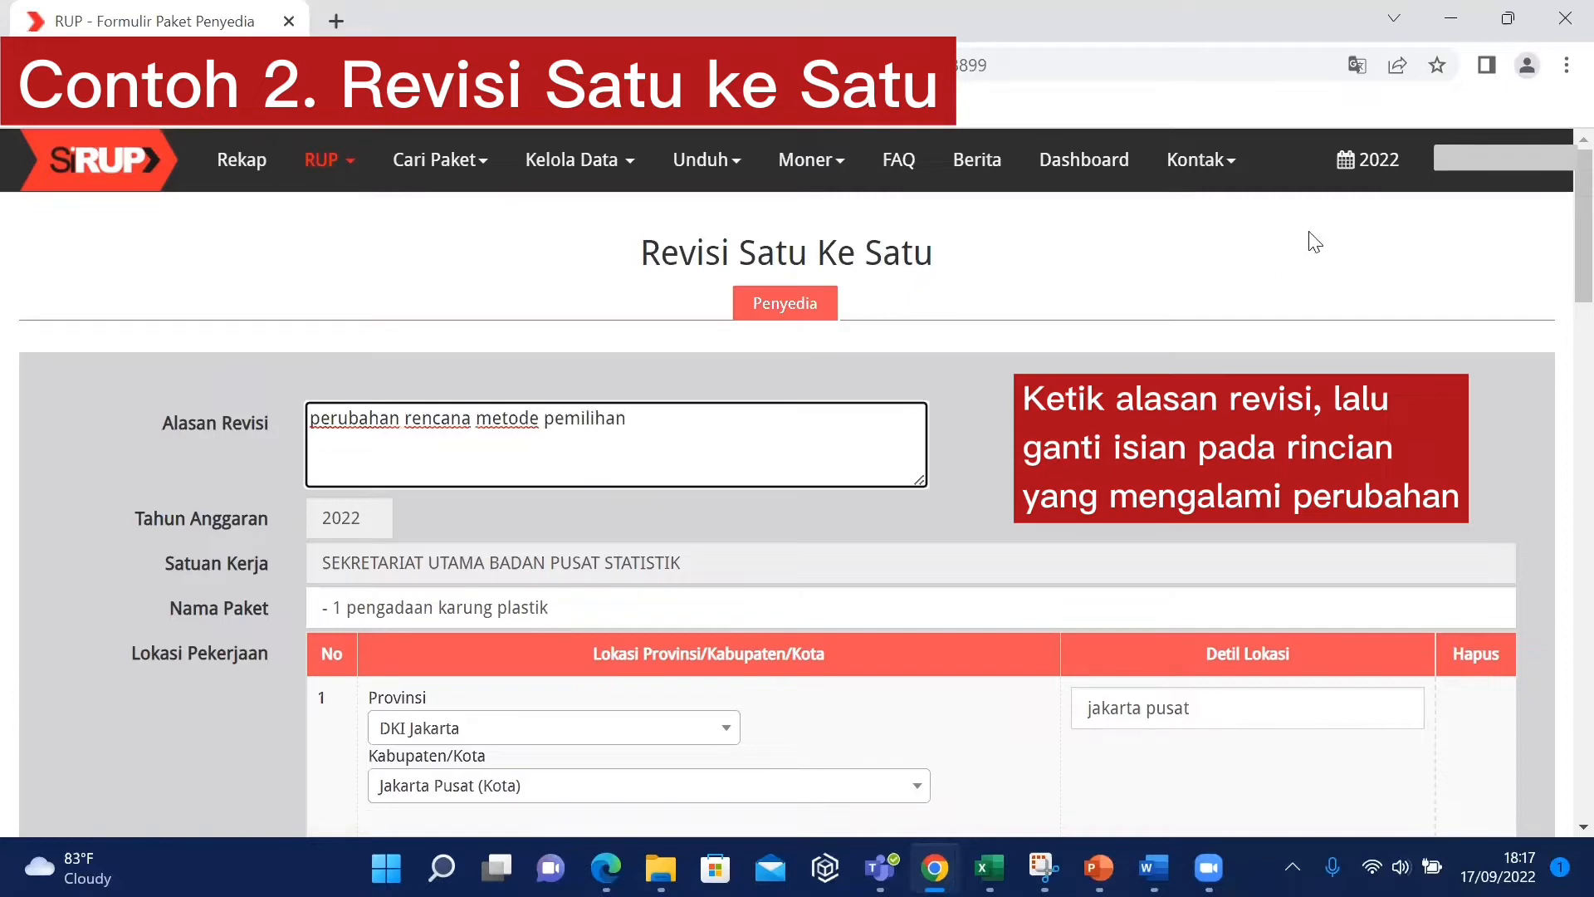
left_click_drag(1583, 229, 1555, 405)
left_click(655, 490)
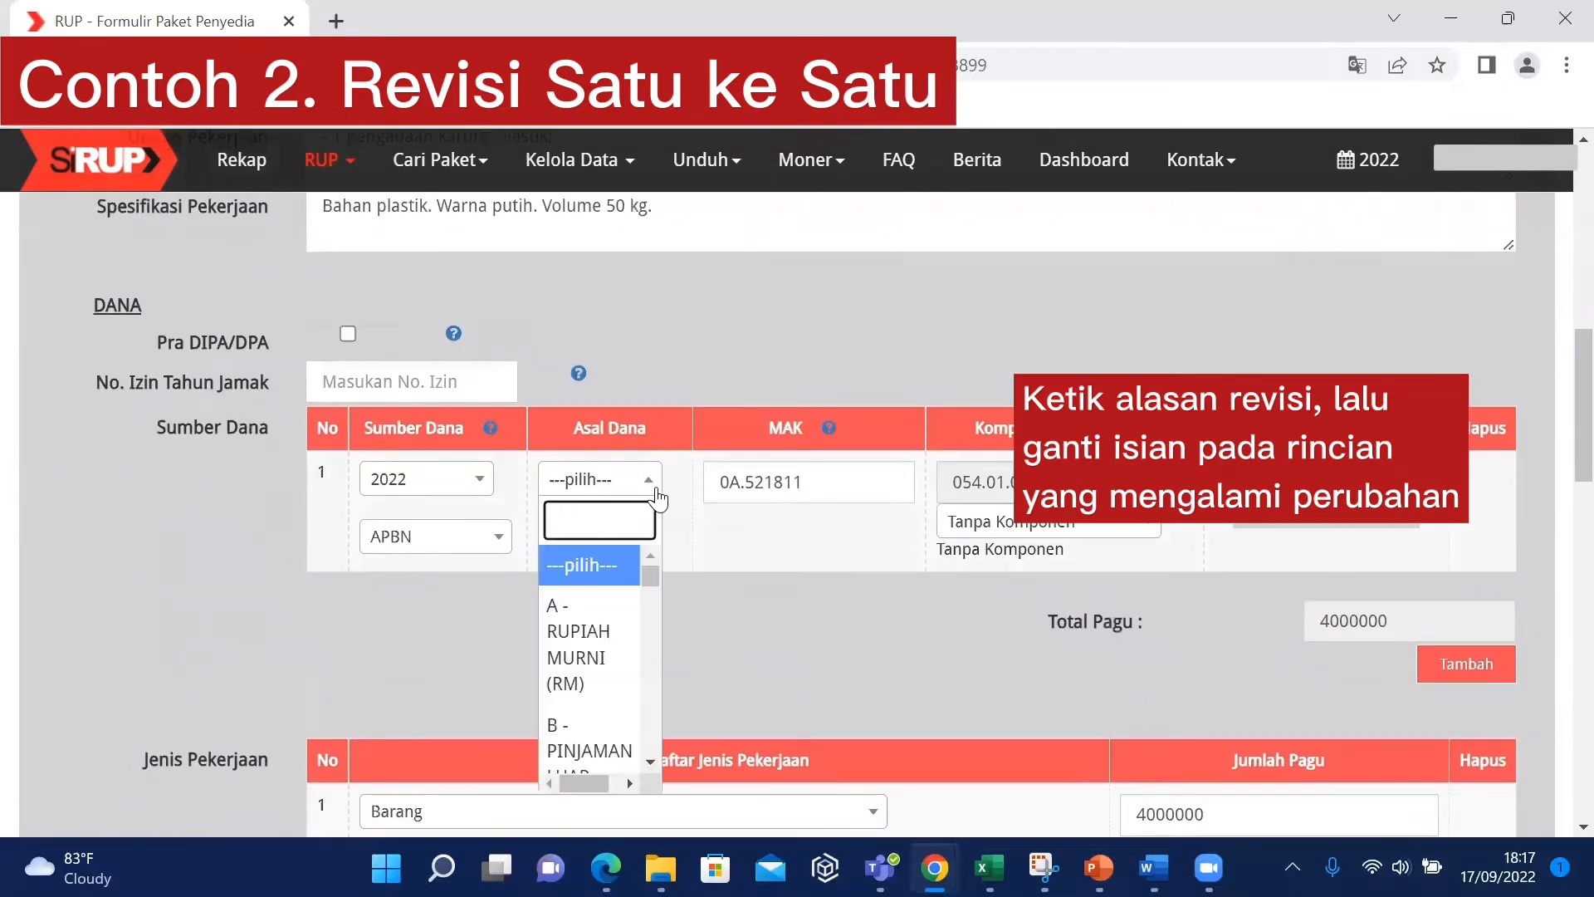
left_click(608, 651)
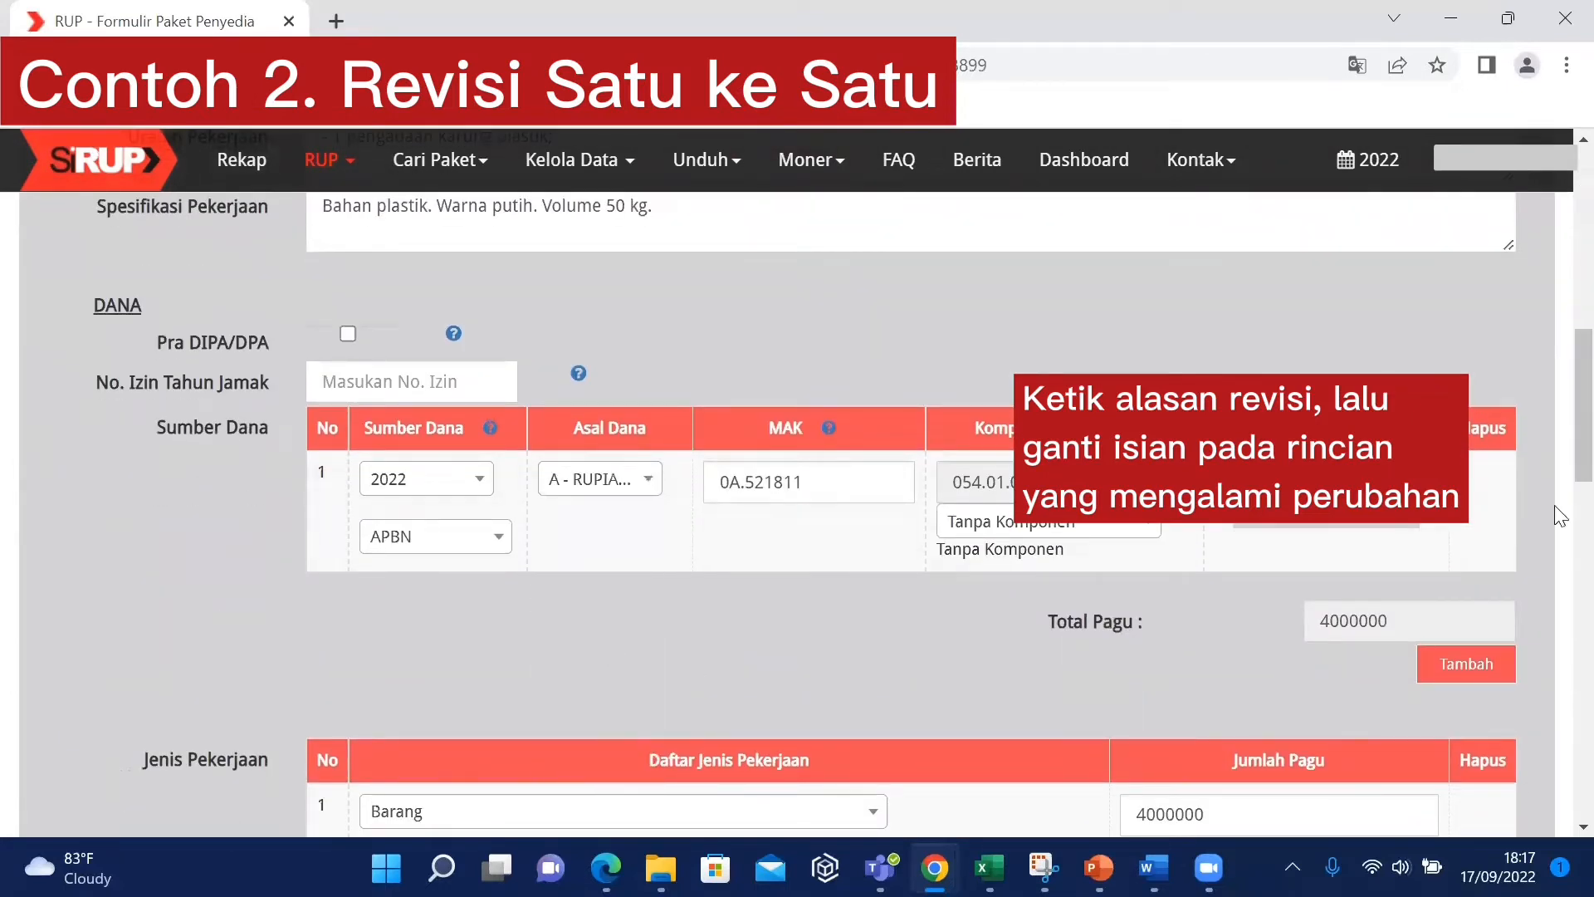
Change the planned selection method (Rencana Metode Pemilihan) to e-Purchasing and save the revised package
left_click_drag(1554, 504, 1554, 615)
left_click(453, 532)
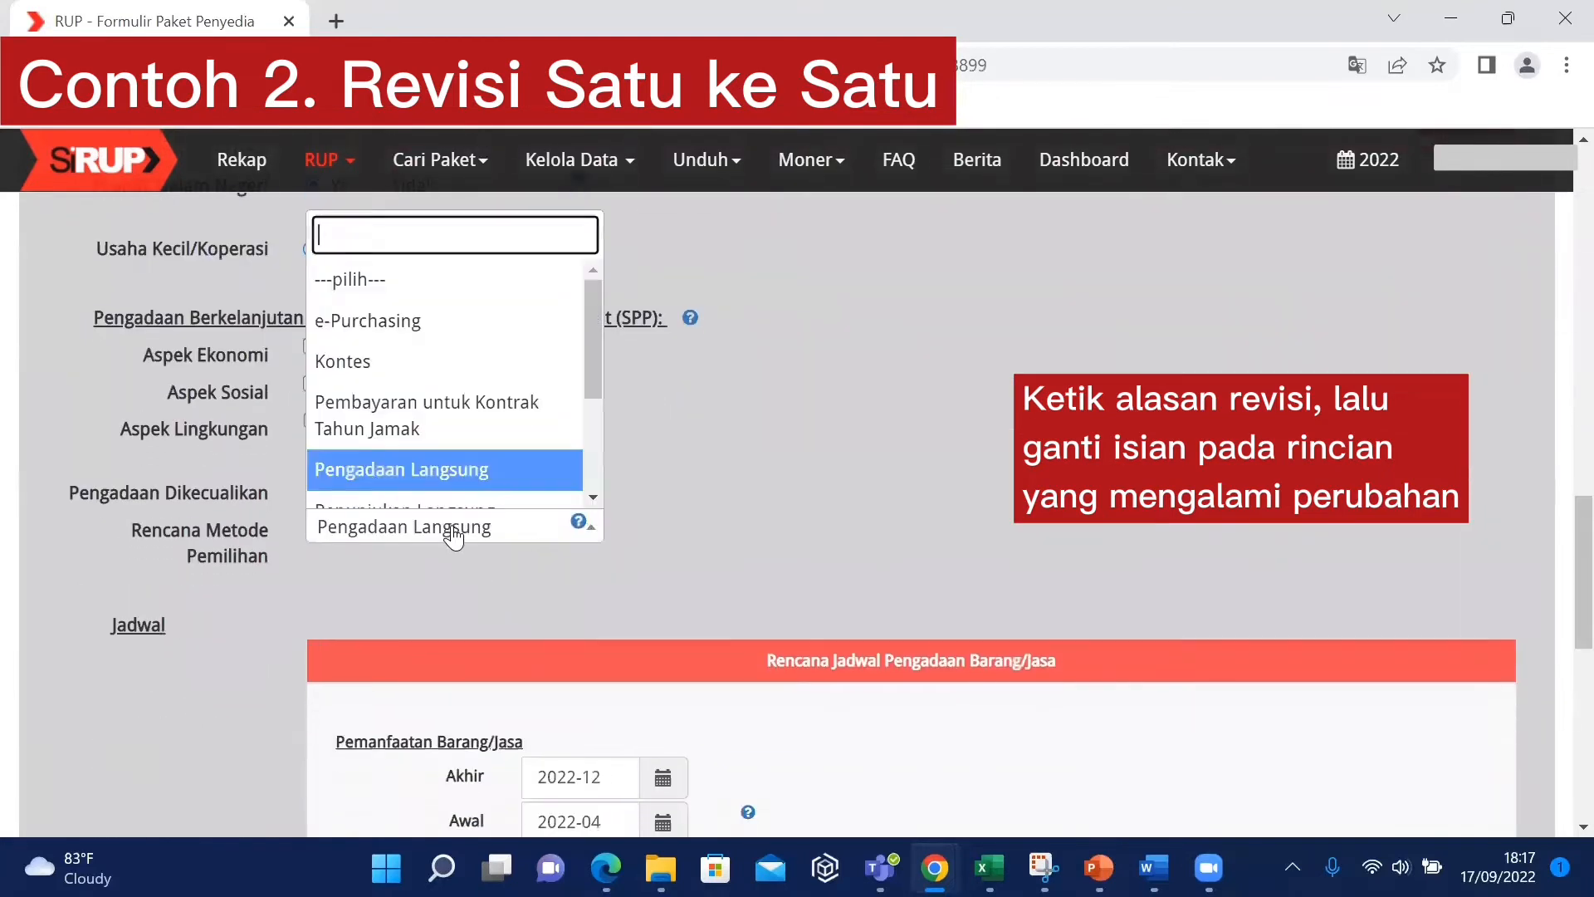
left_click(455, 321)
scroll(1555, 580, "down", 9)
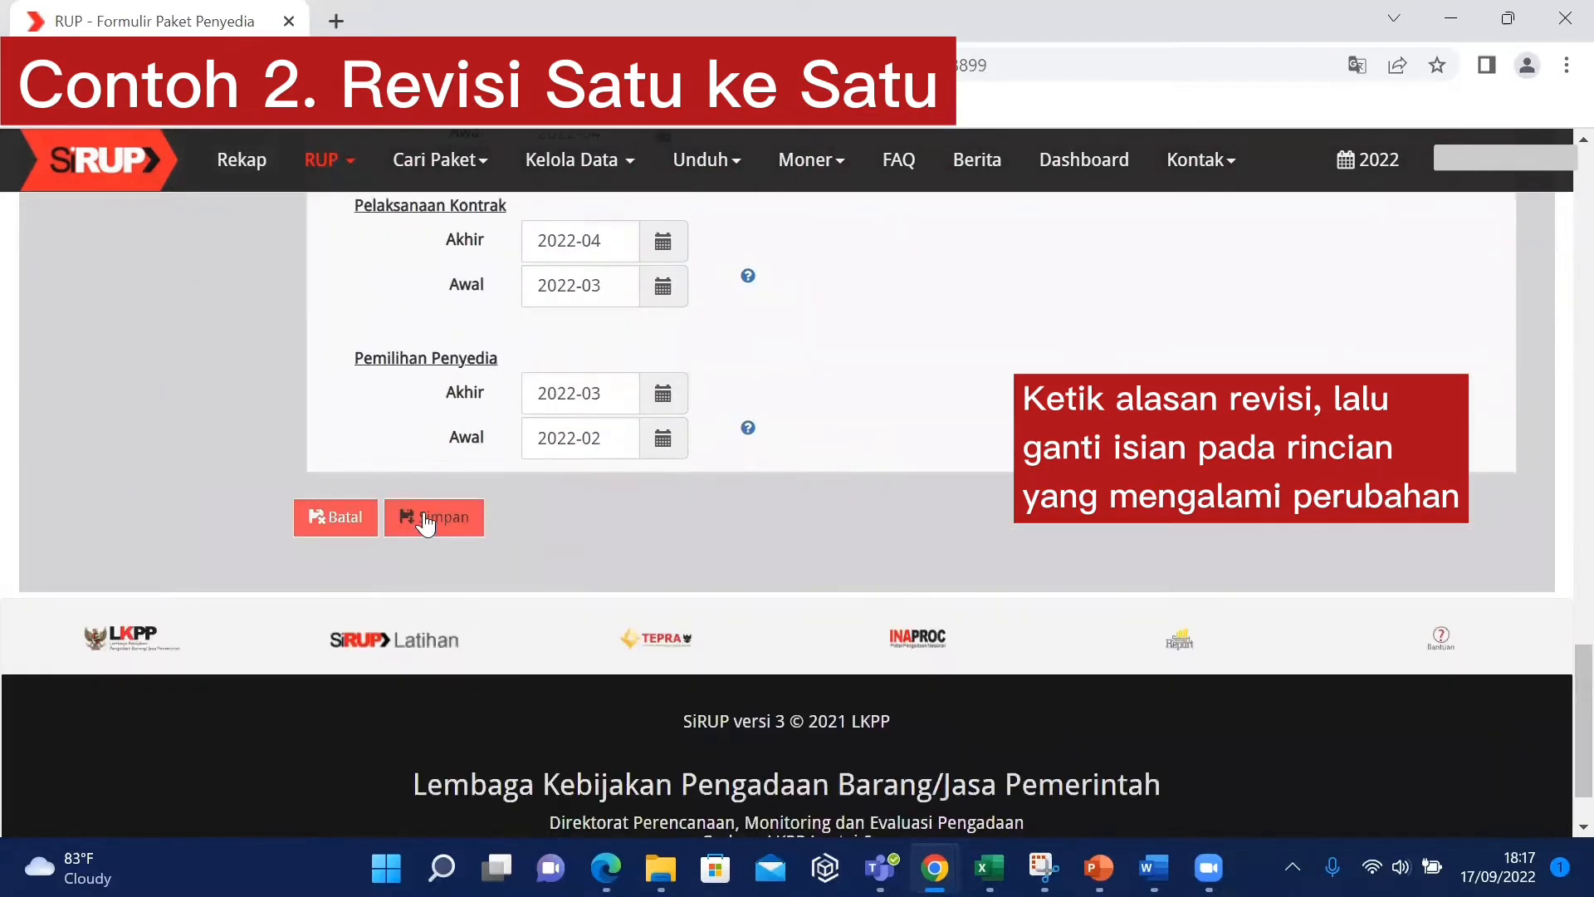
left_click(427, 521)
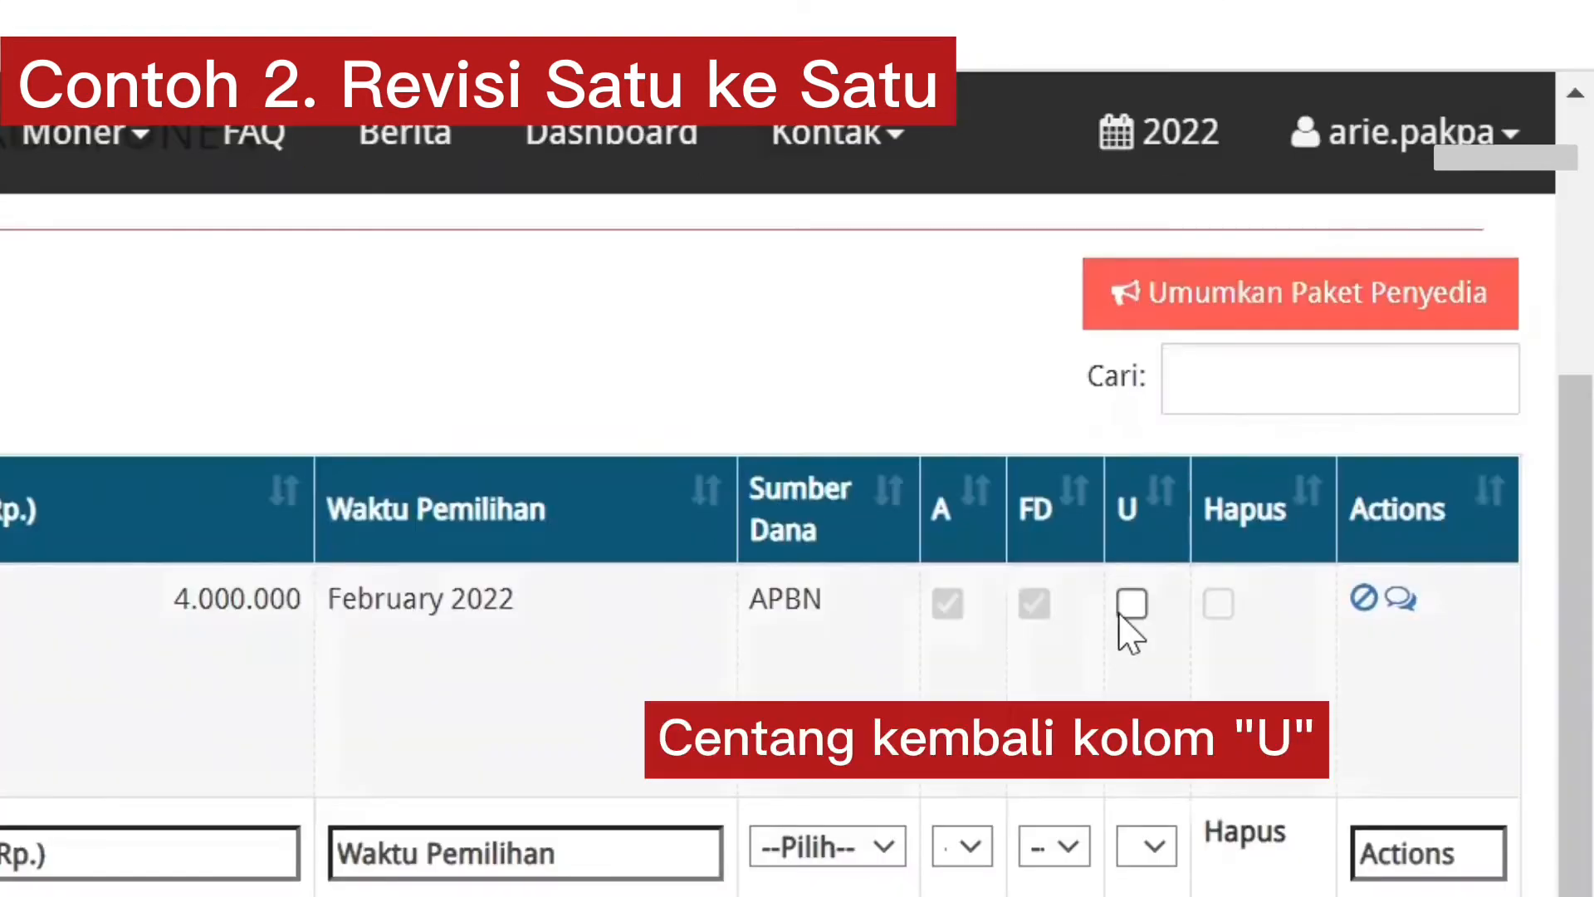
Mark the revised "1 pengadaan karung plastik" package in column U and announce it as a provider package
left_click(1355, 406)
left_click_drag(1575, 704, 1575, 642)
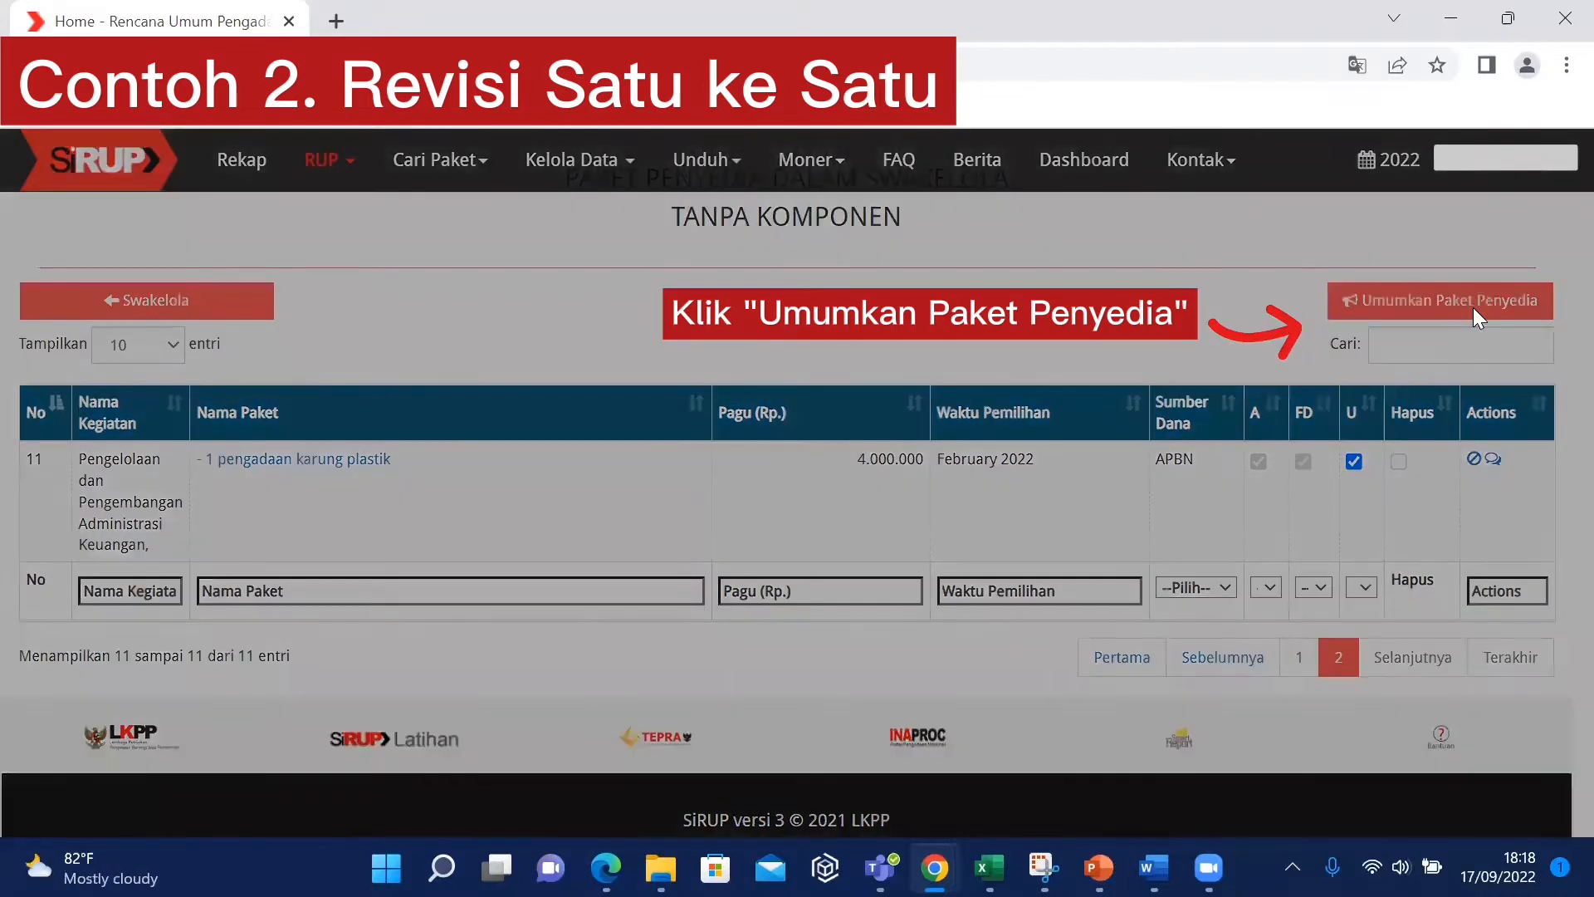
left_click(1473, 309)
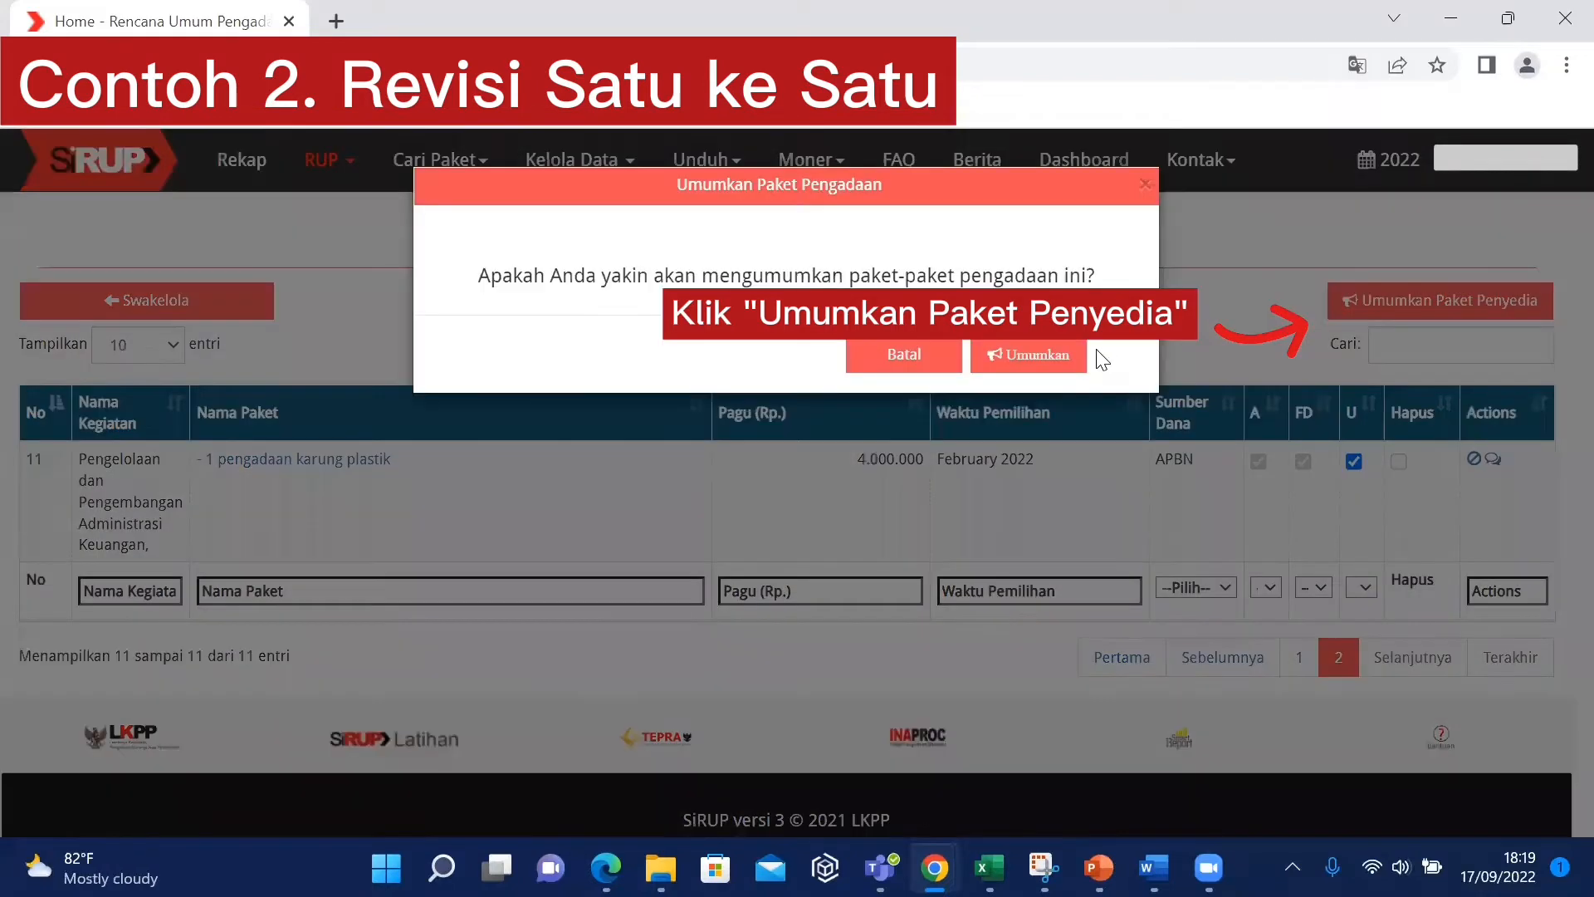
left_click(1043, 364)
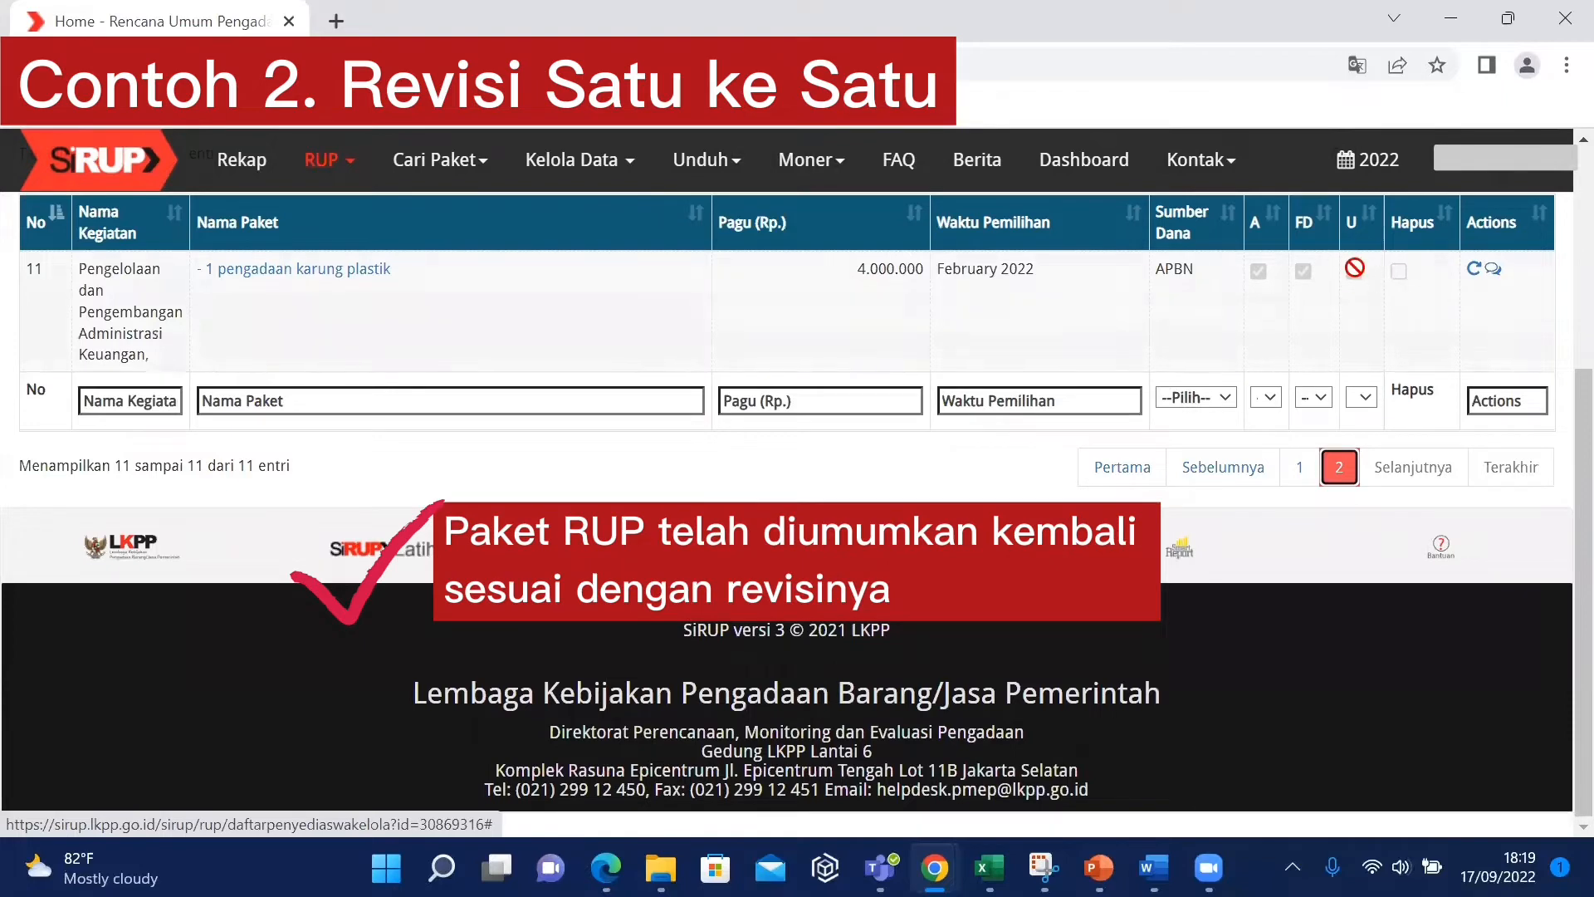
Check the details of the announced "1 pengadaan karung plastik" package, including its selection method and package history, and close them
left_click(375, 271)
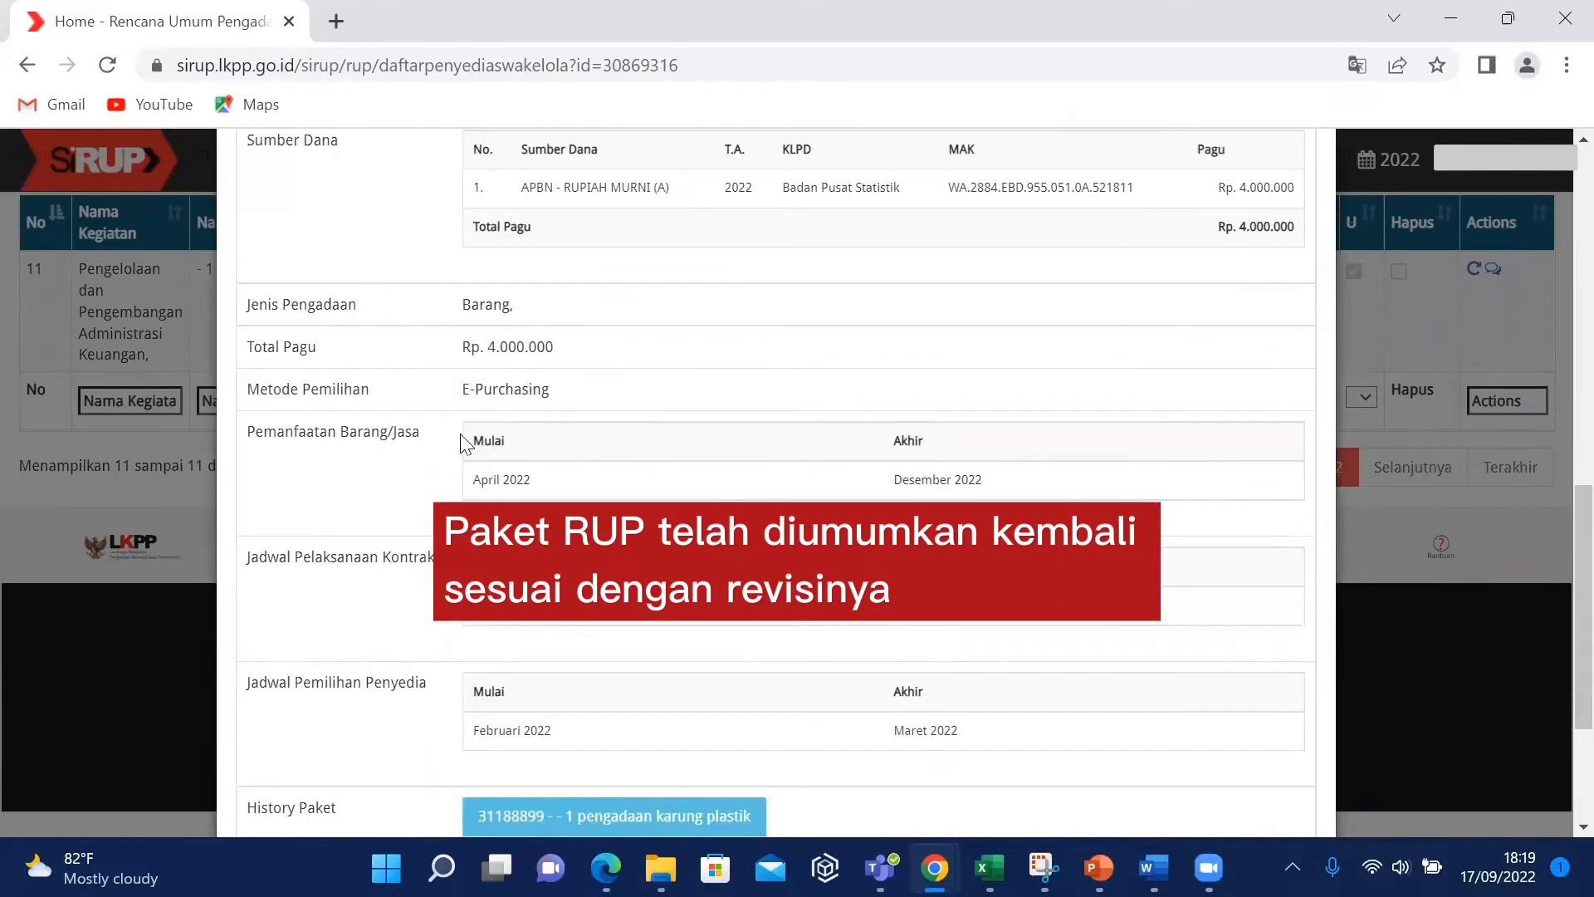
scroll(1558, 545, "down", 1)
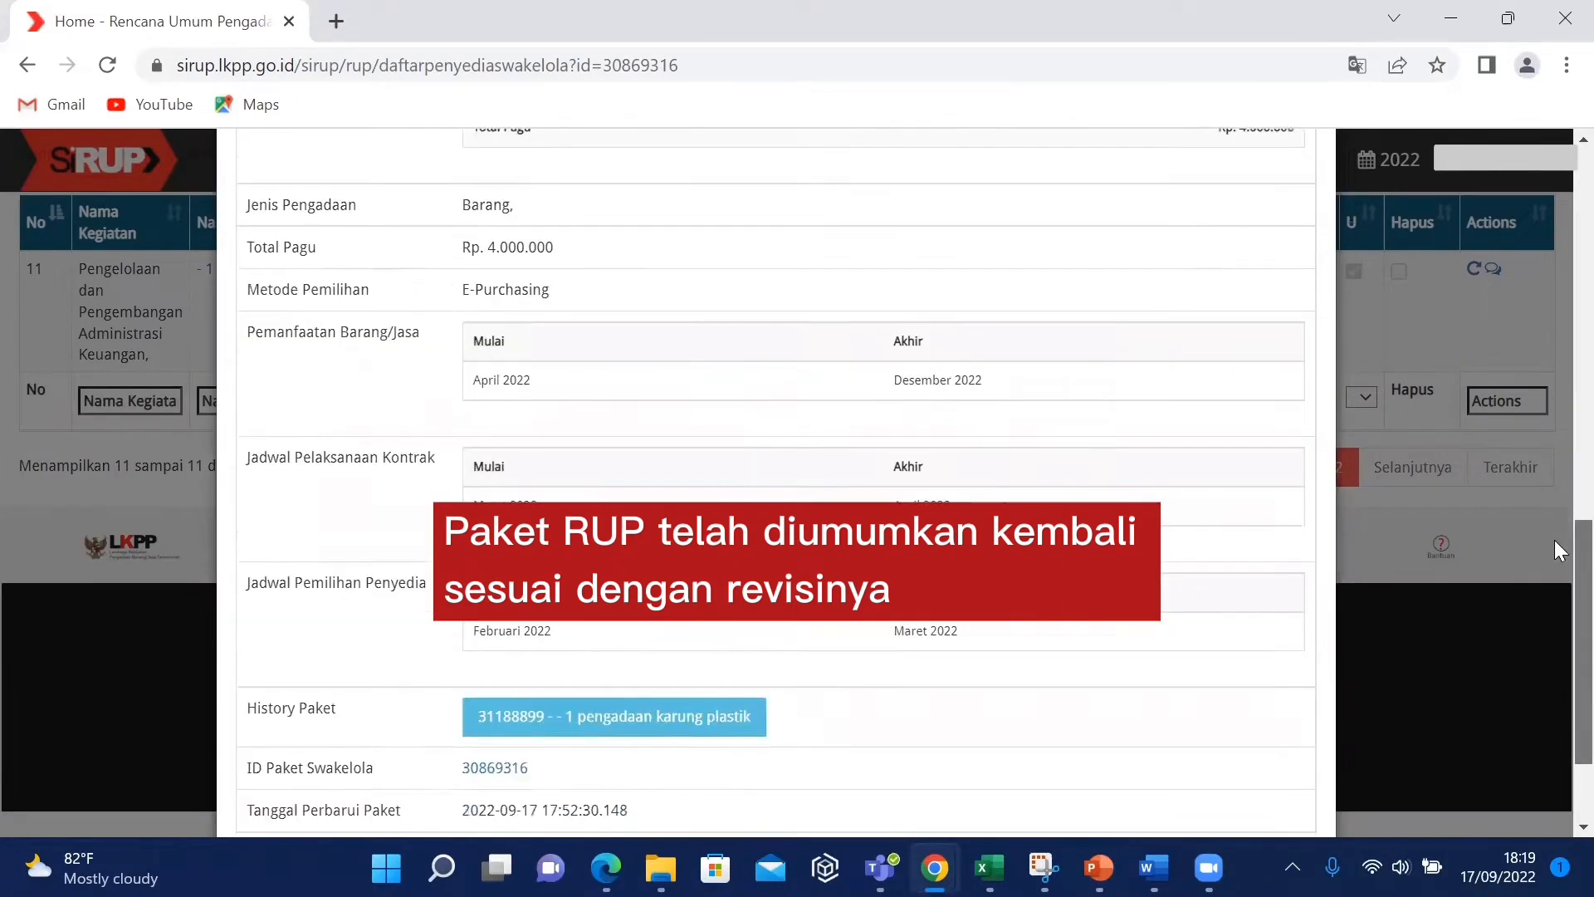
scroll(1555, 730, "down", 3)
left_click(1213, 762)
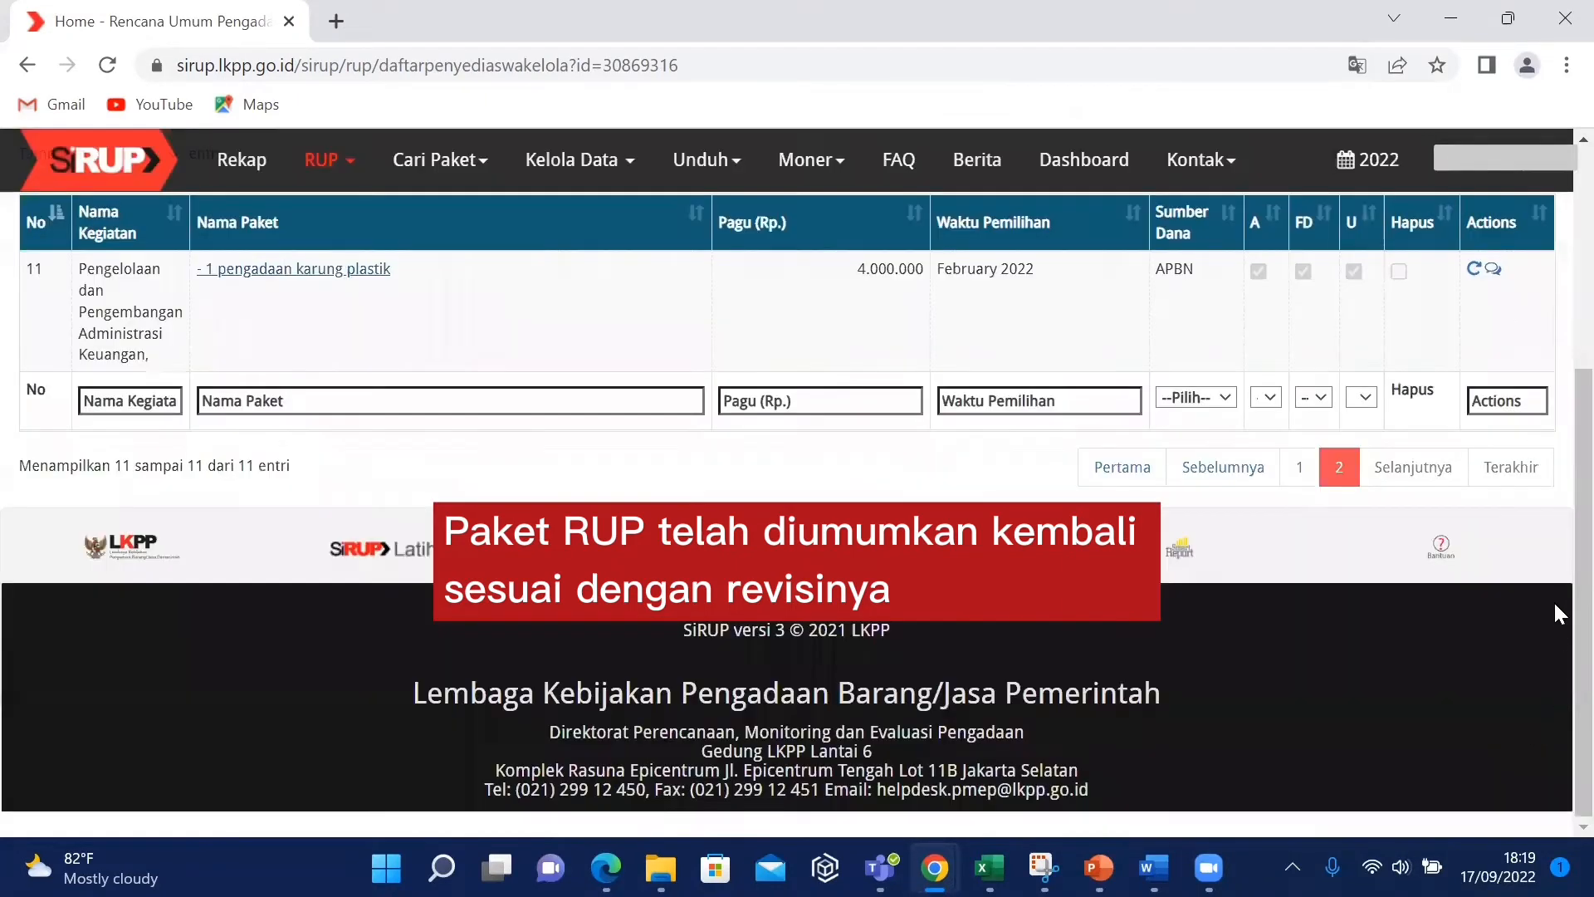
scroll(1558, 465, "up", 4)
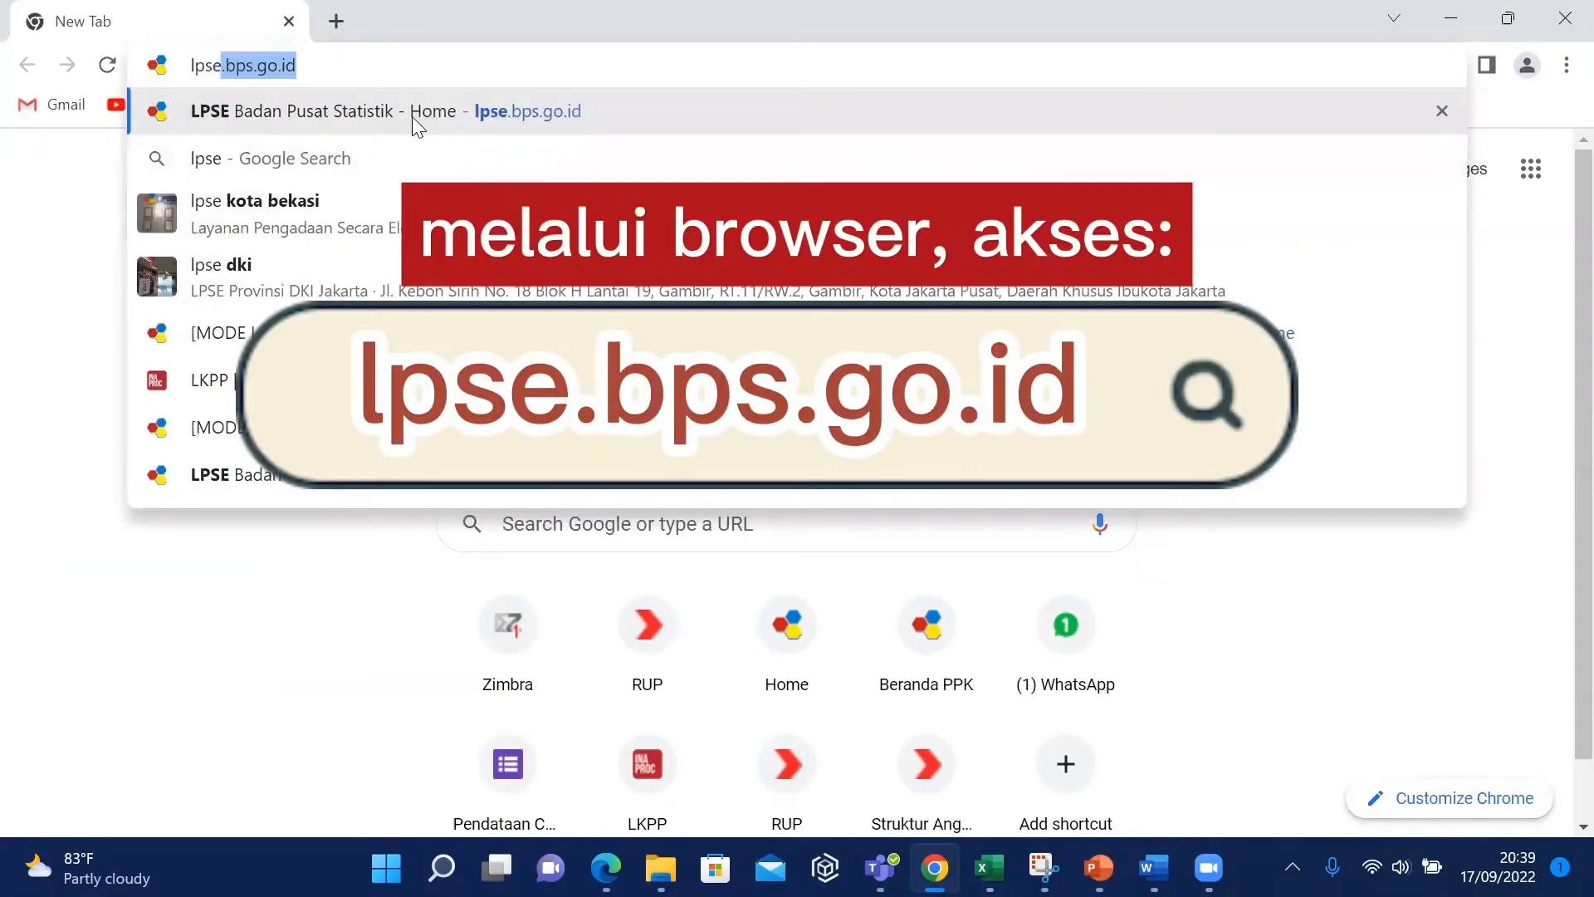
Open the LPSE Badan Pusat Statistik site (lpse.bps.go.id) and log in as Non Penyedia with the user ID, password and security code
left_click(415, 125)
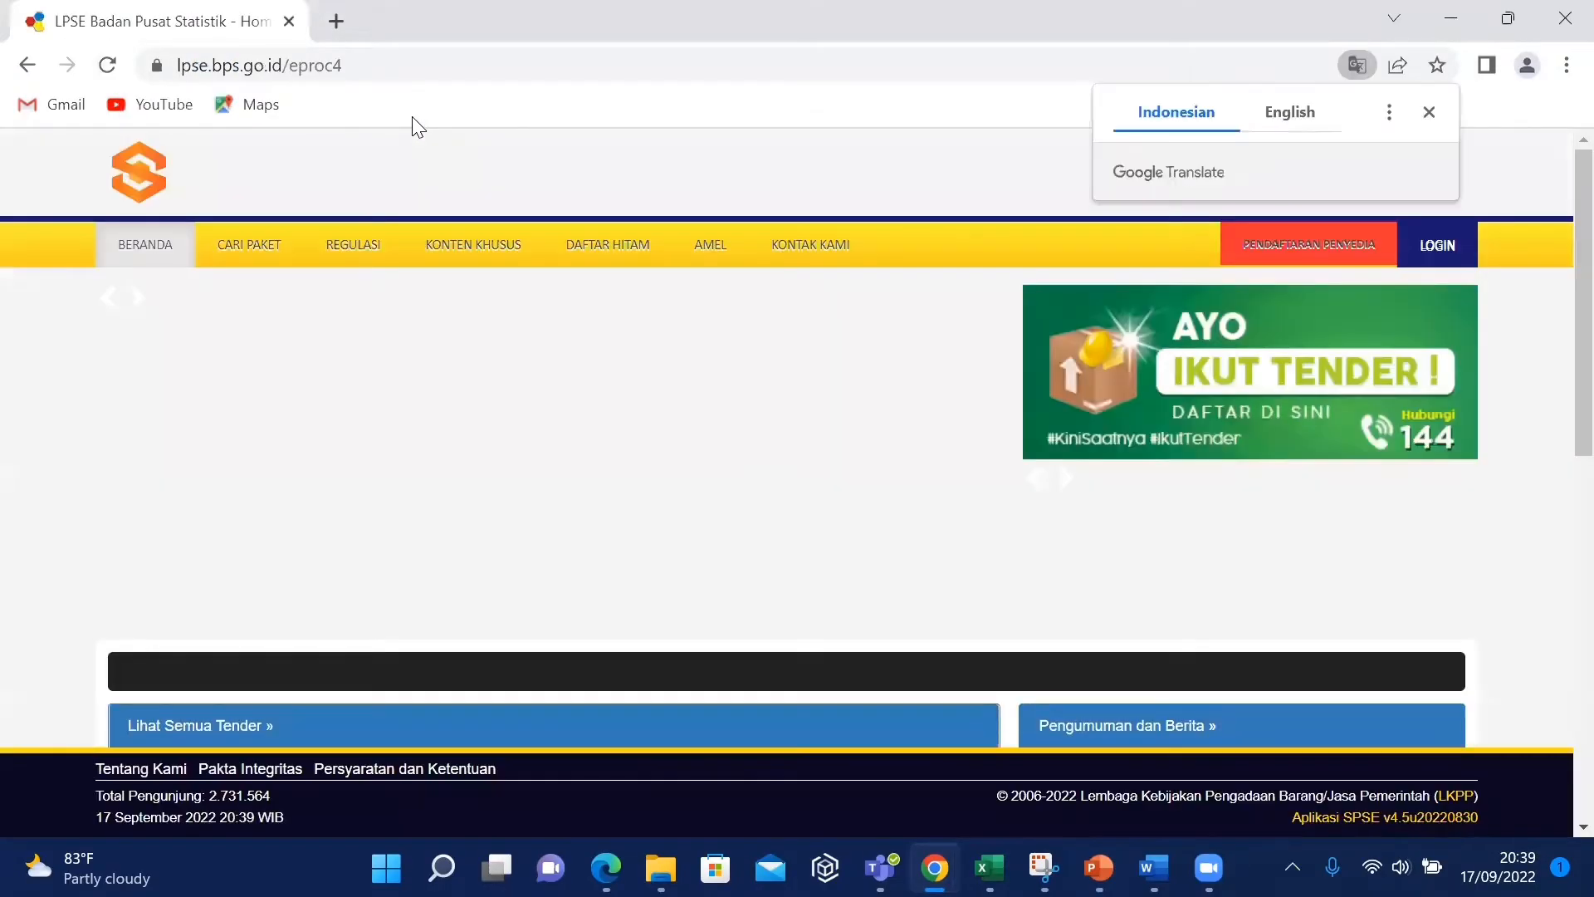
left_click(1439, 244)
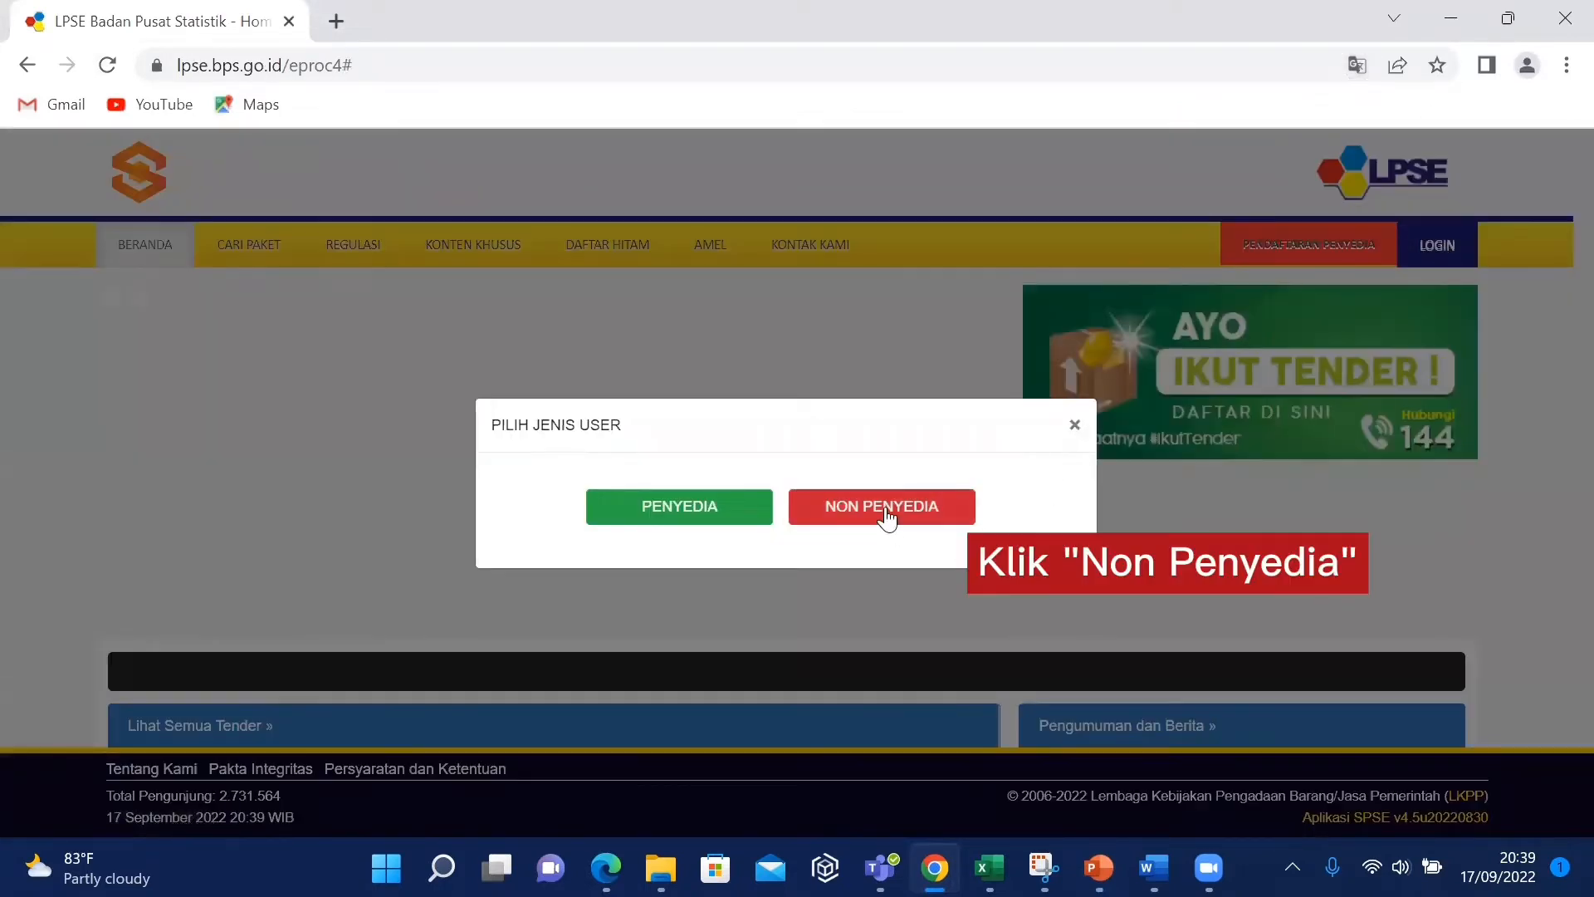
left_click(887, 517)
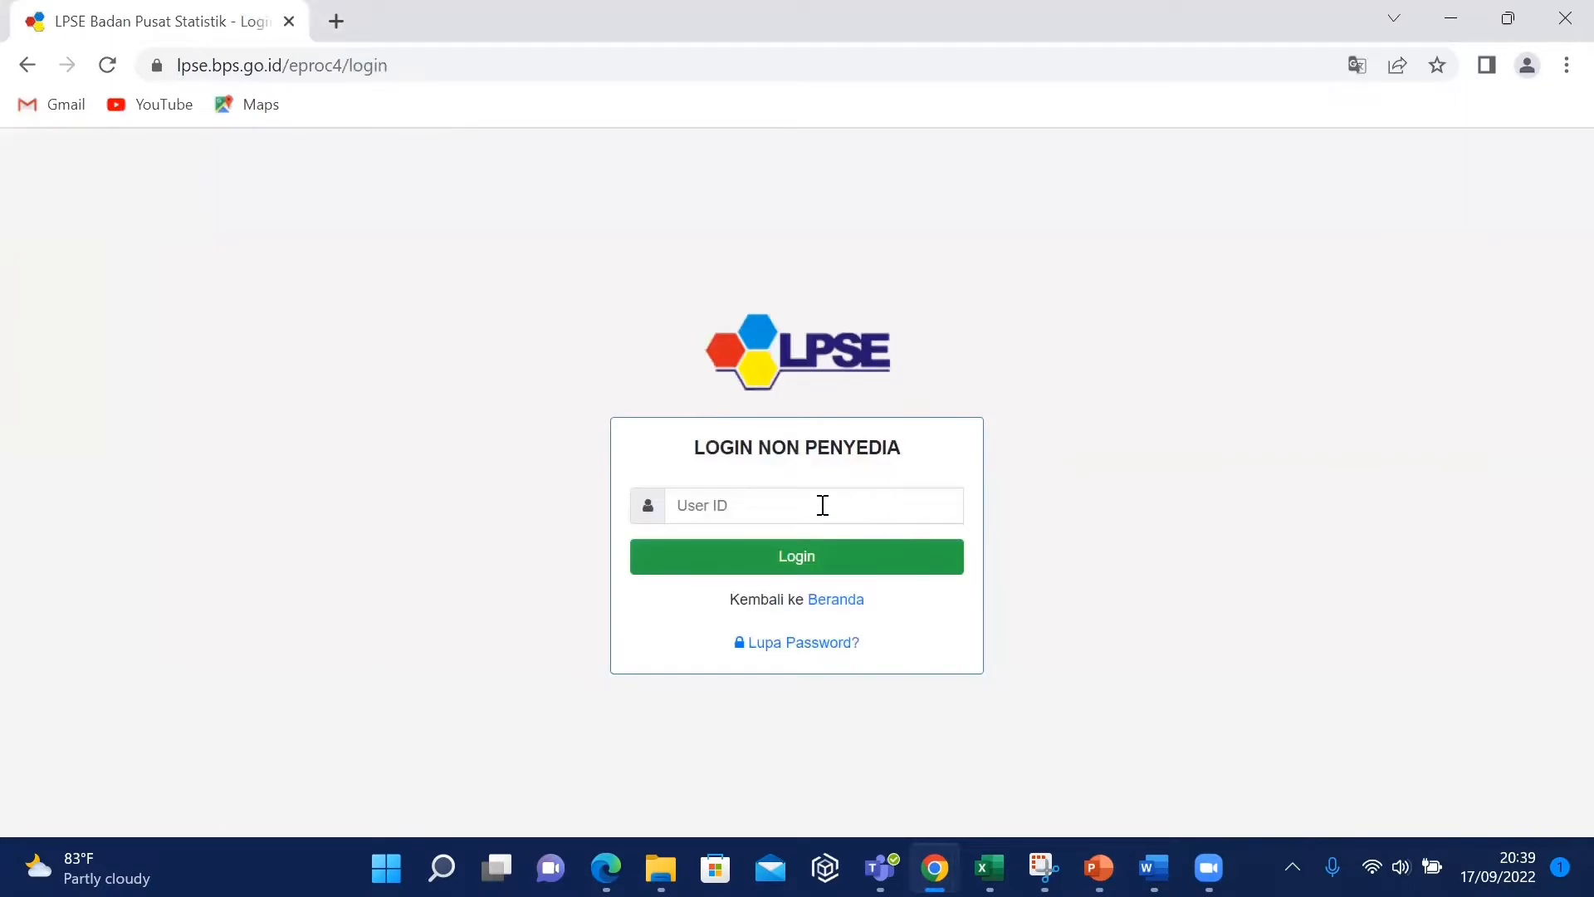
left_click(823, 504)
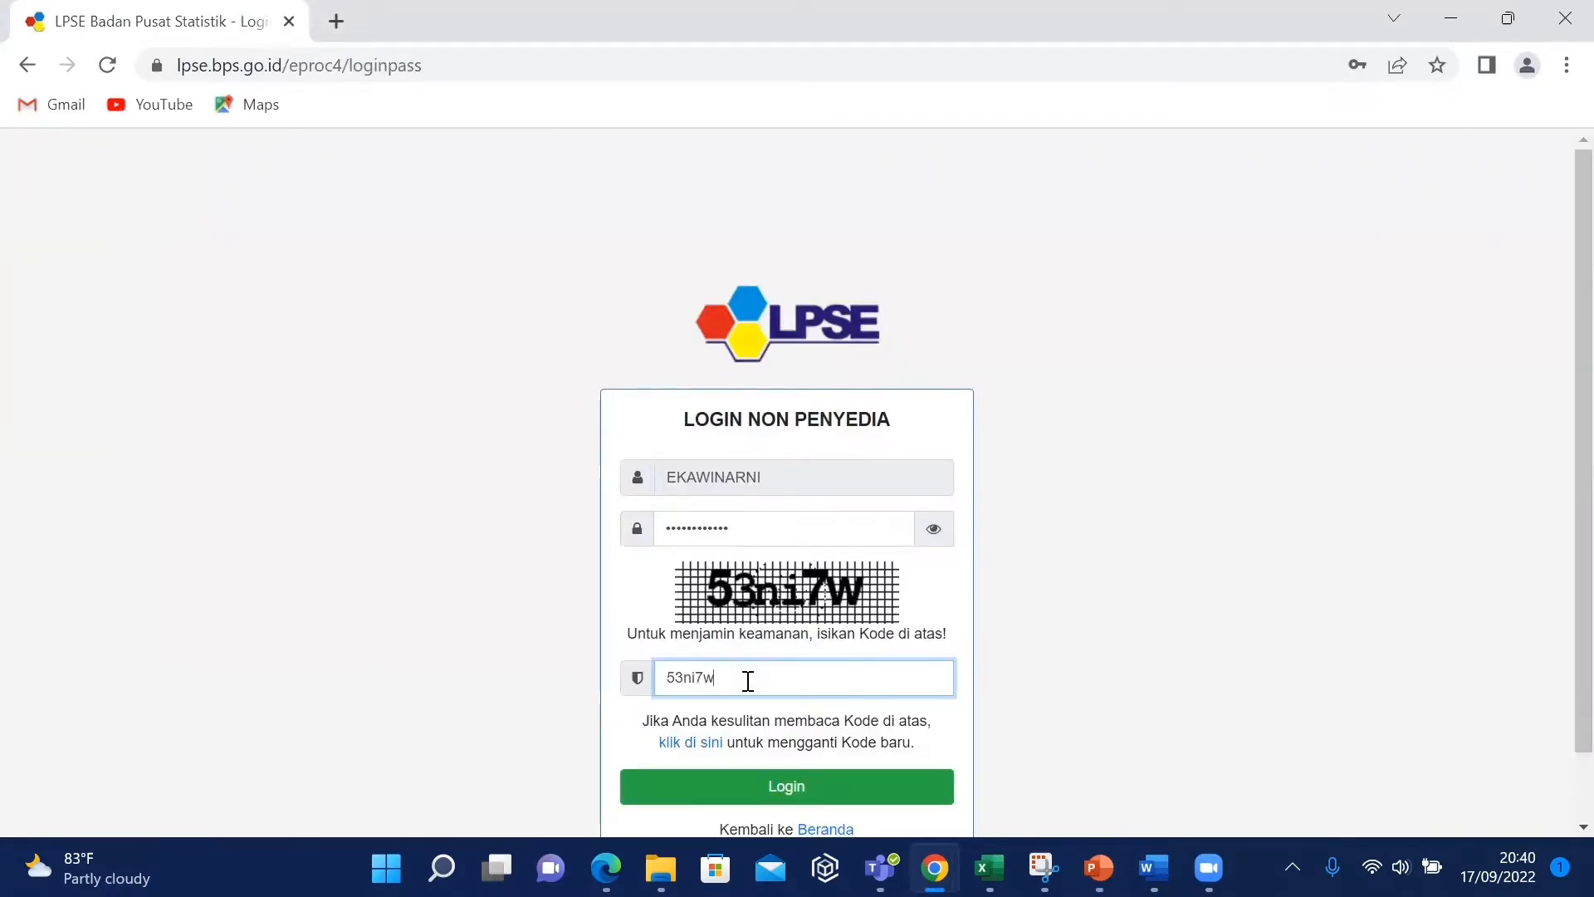
left_click(789, 784)
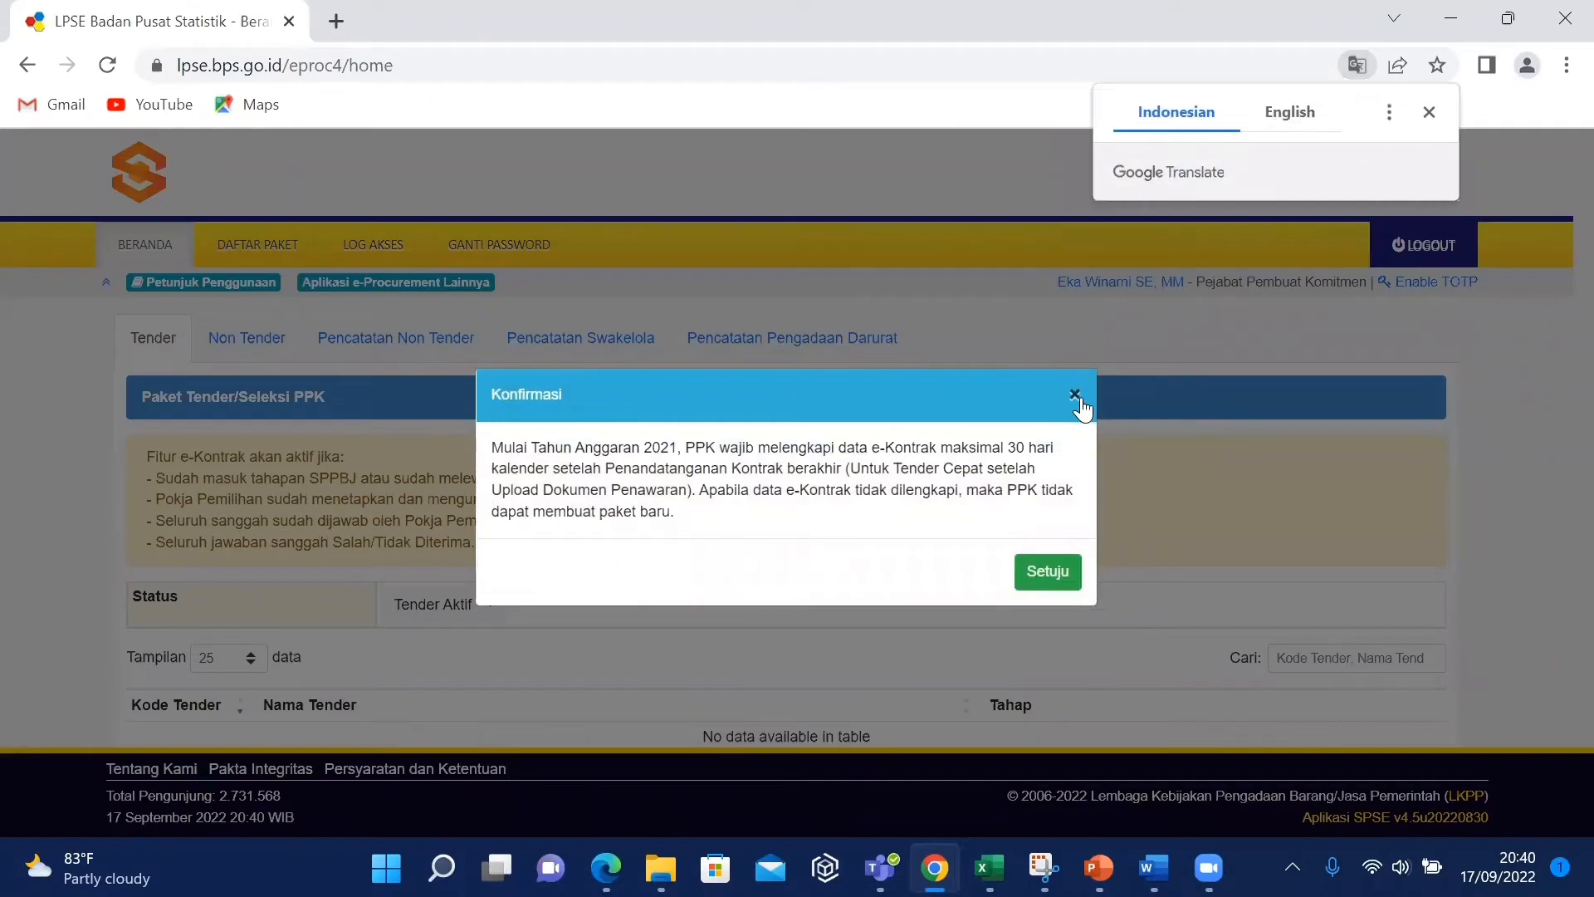
Dismiss the e-Kontrak confirmation notice and open the other e-Procurement applications (Aplikasi e-Procurement Lainnya)
left_click(1076, 397)
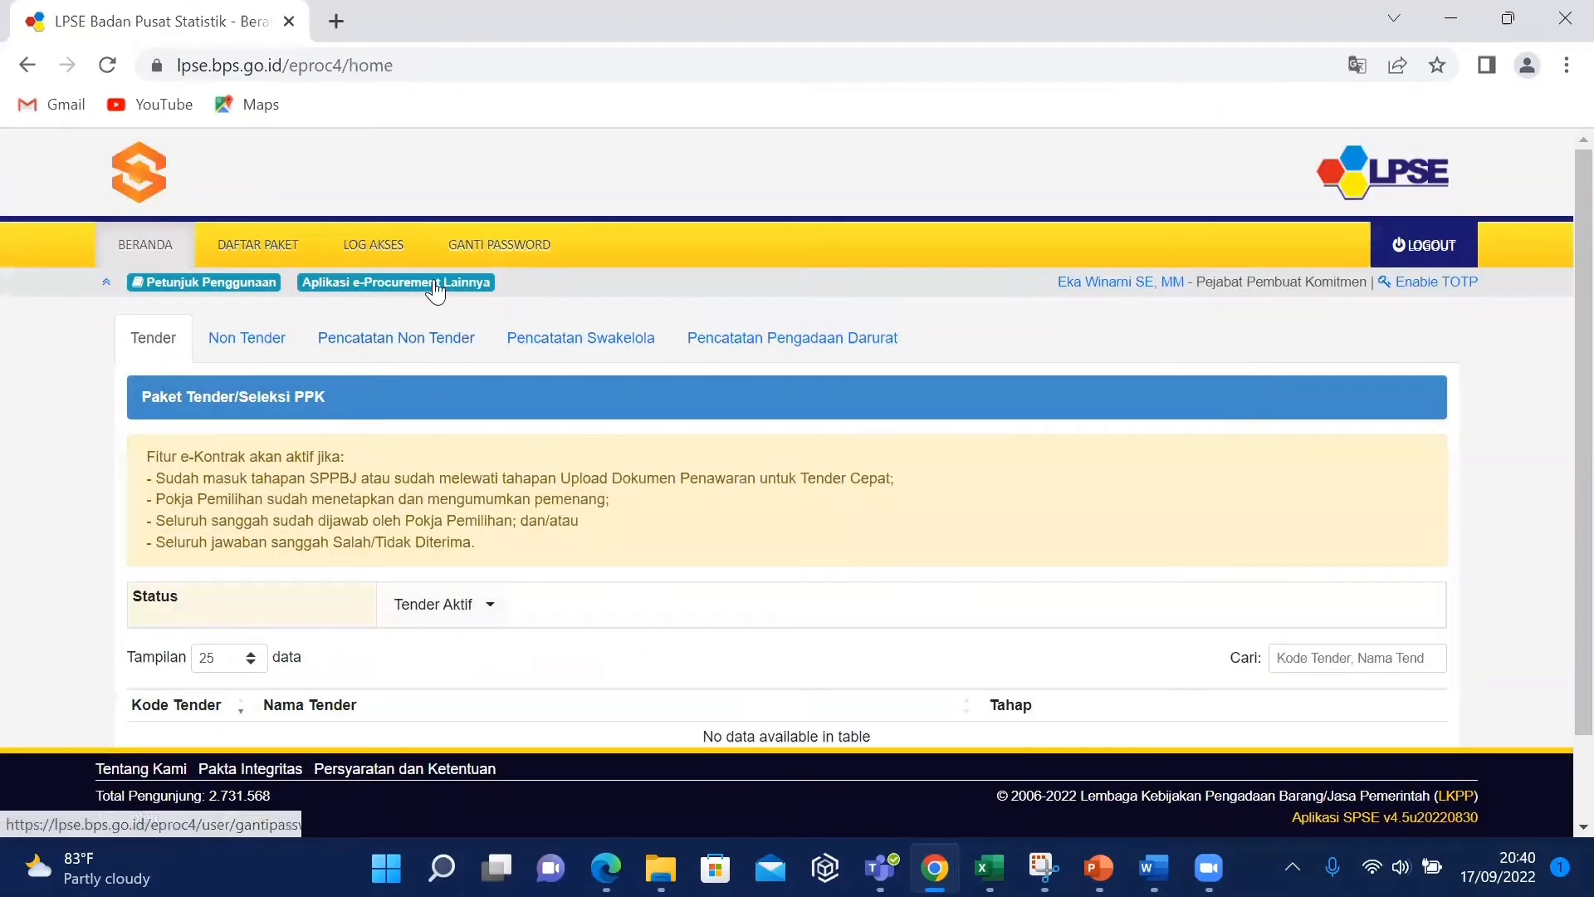
left_click(436, 284)
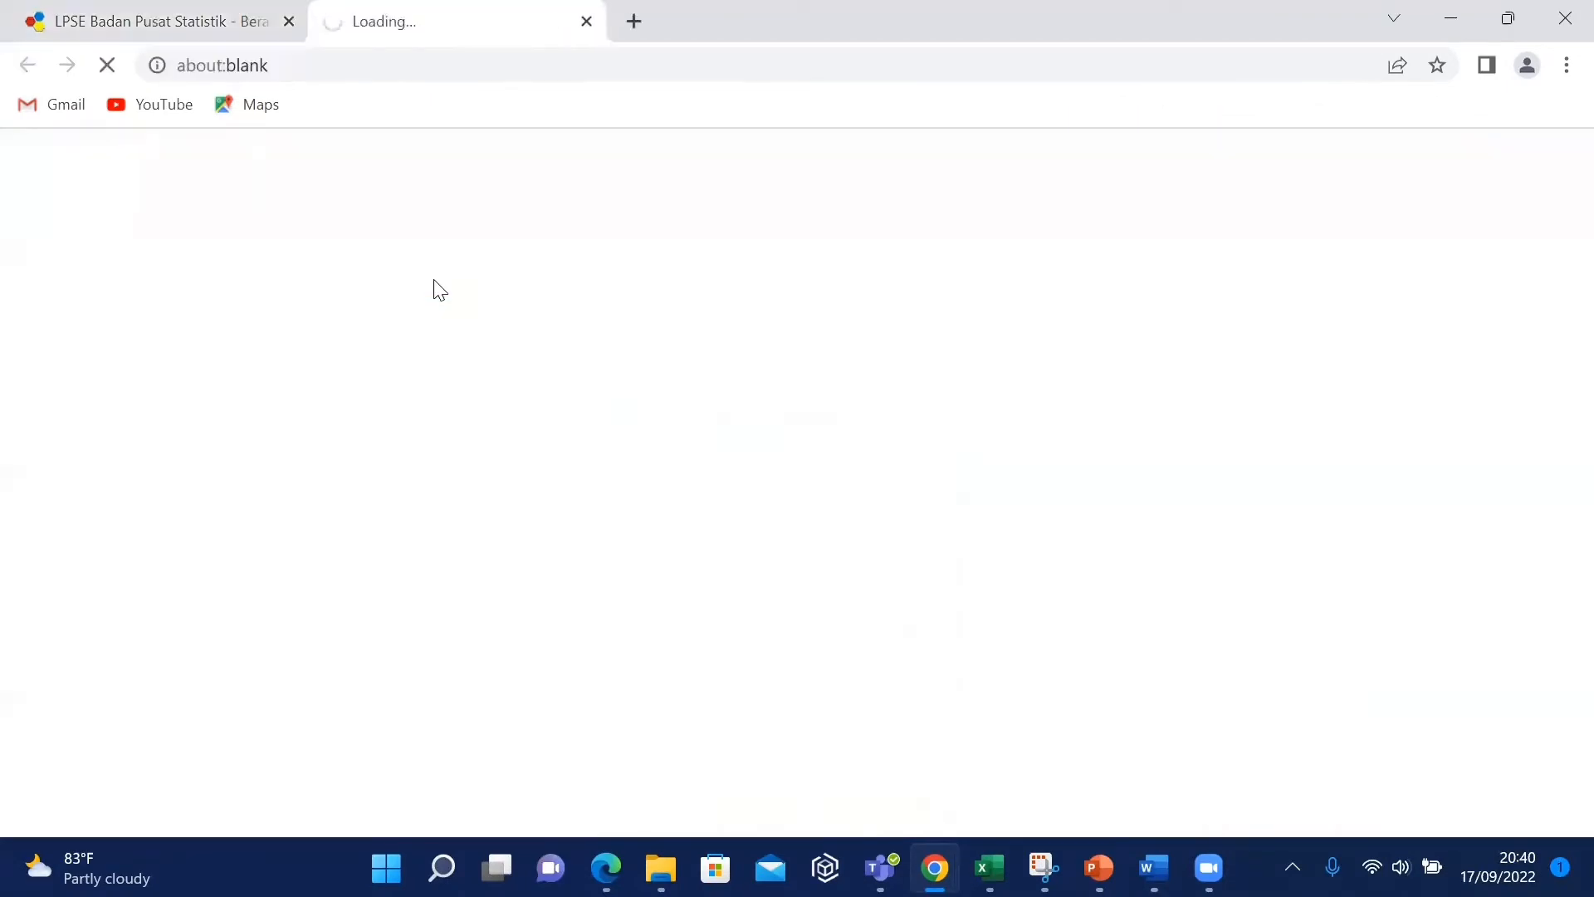
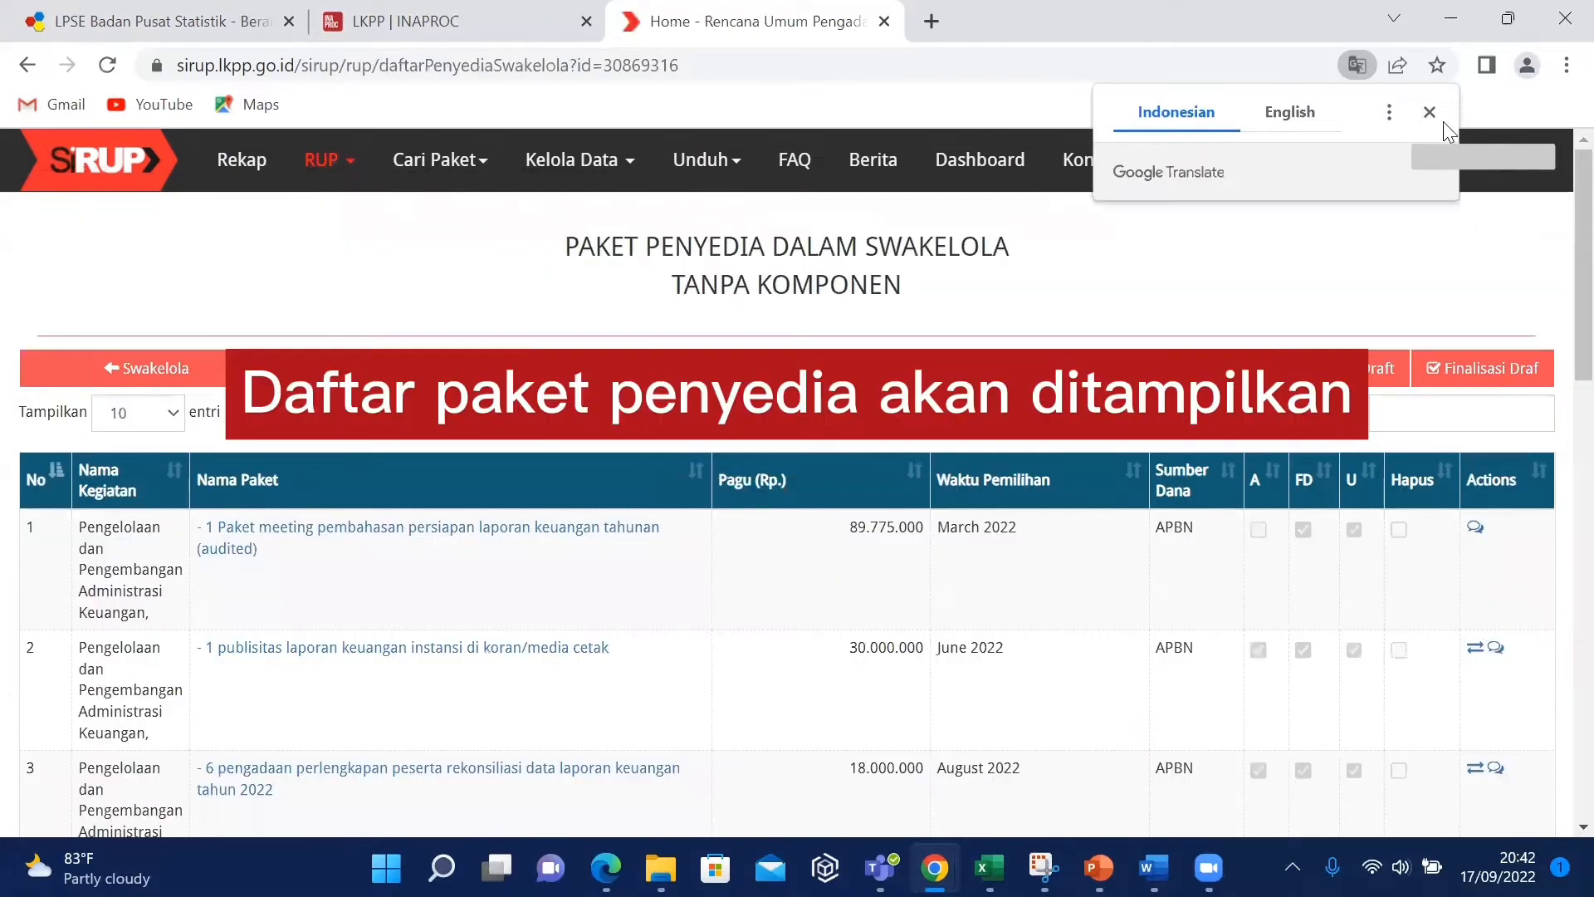
Review the revision types Pembatalan, Satu ke Satu and Satu ke Banyak for the "1 publisitas laporan keuangan instansi di koran/media cetak" package in SiRUP
left_click(1438, 117)
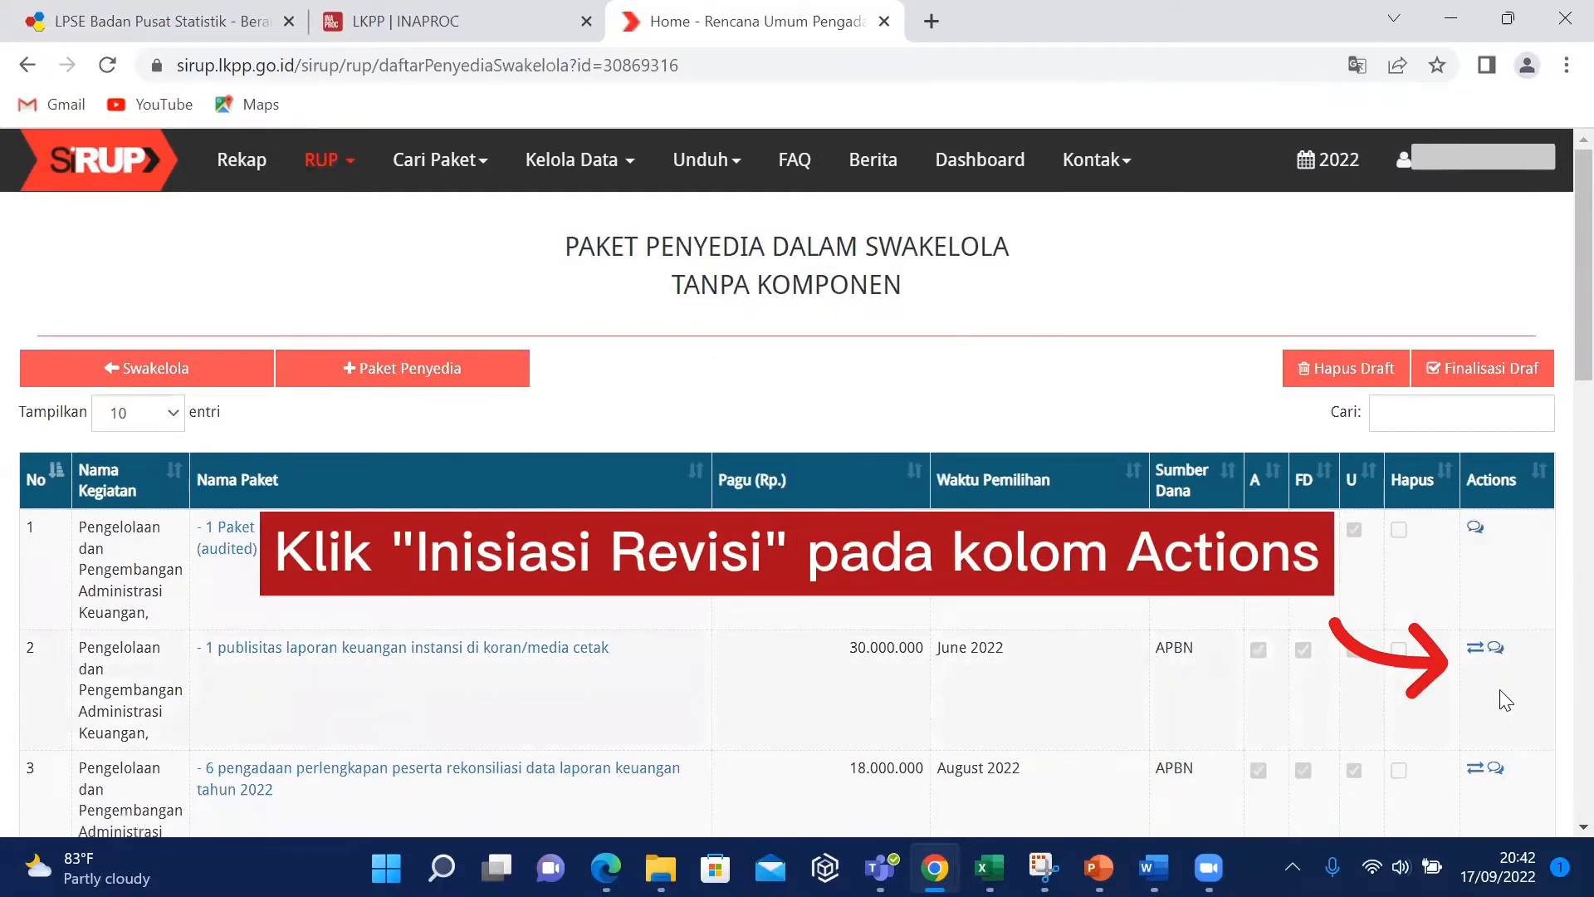
left_click(1475, 652)
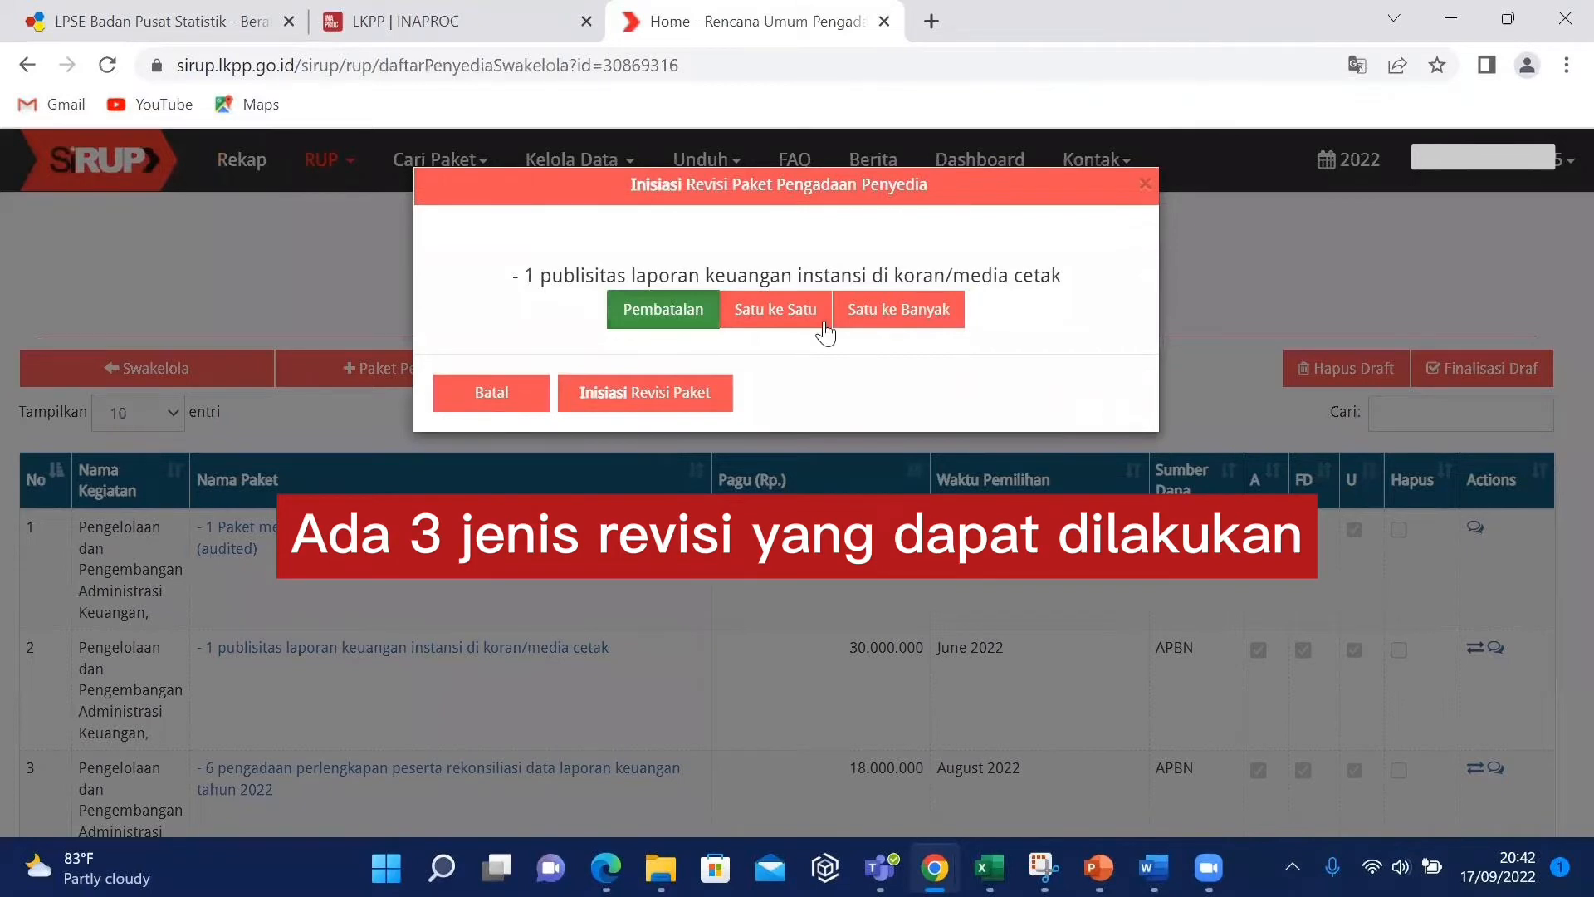
left_click(756, 314)
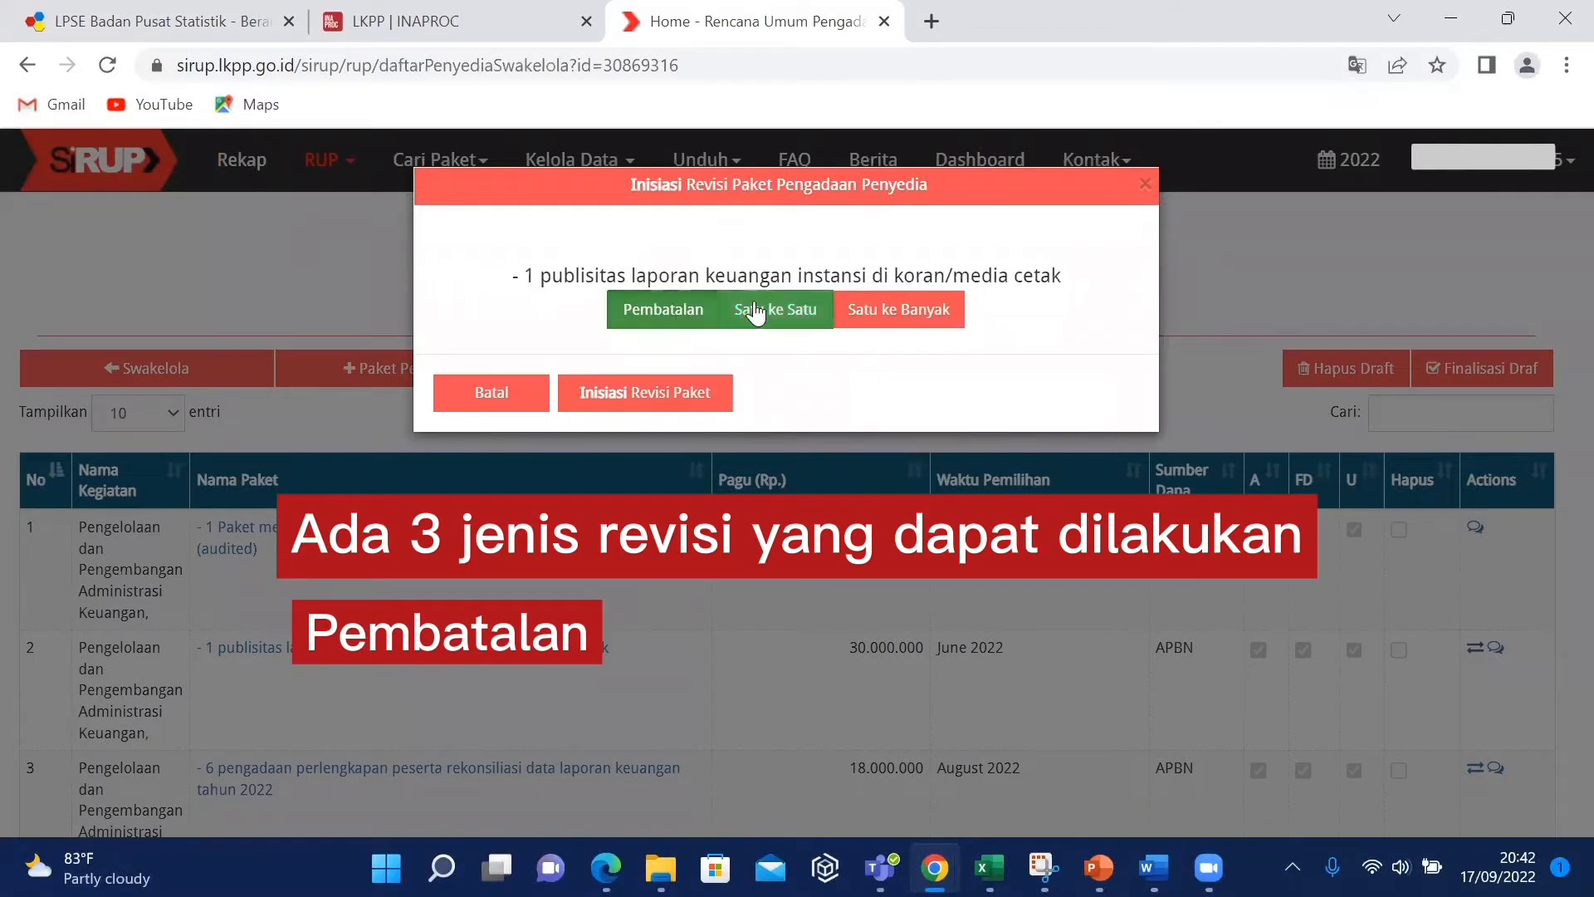
left_click(909, 320)
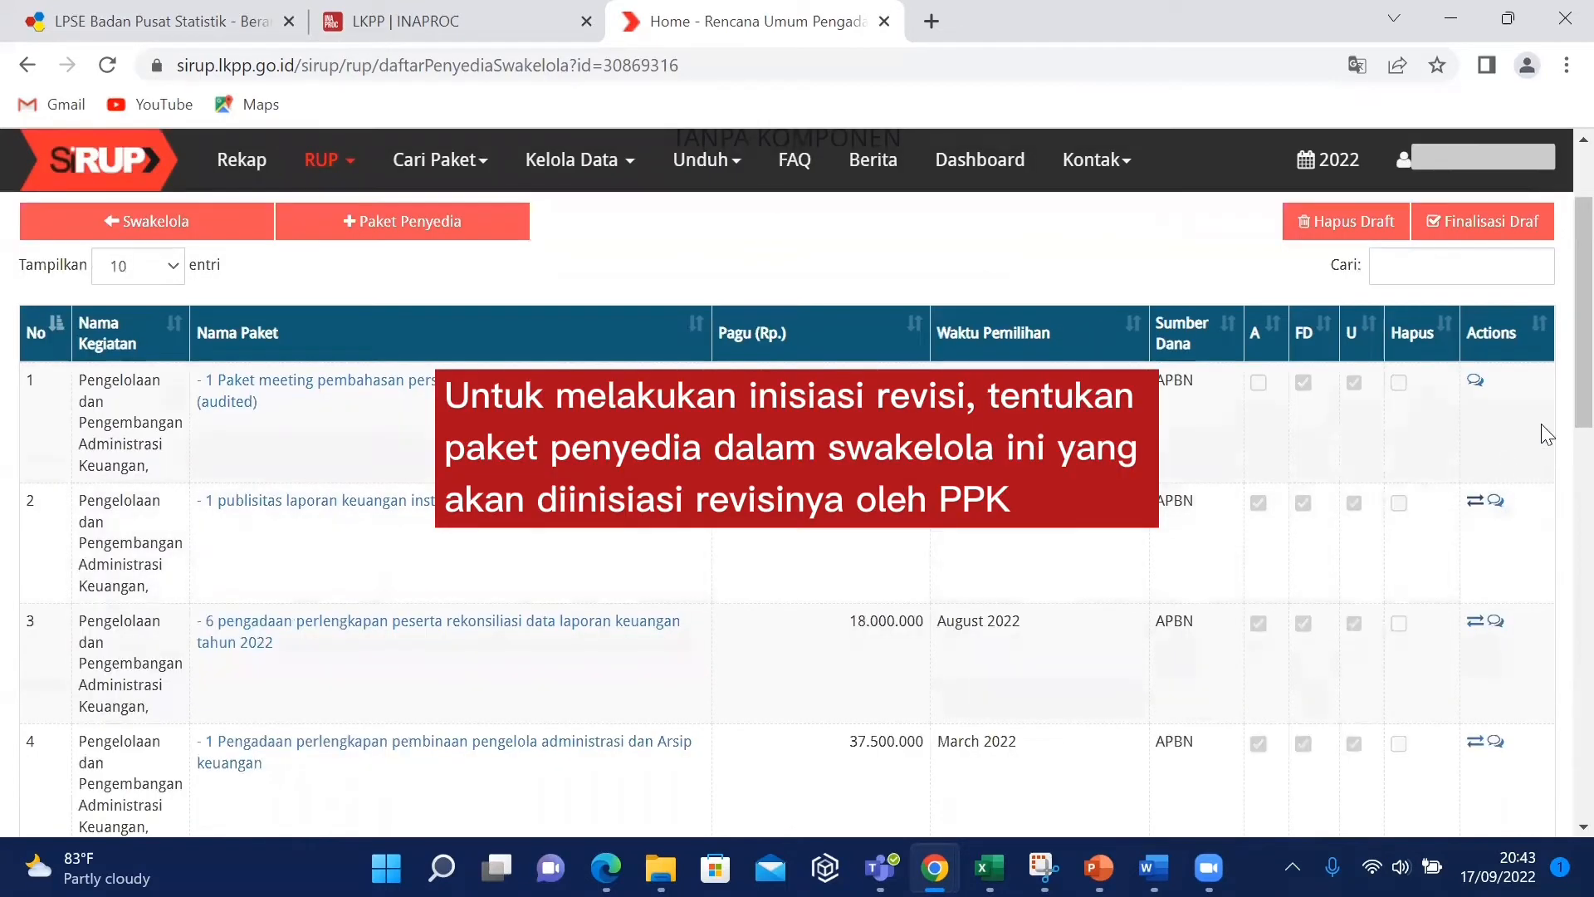
Initiate a Pembatalan revision for the "3 paket meeting pembahasan penyusunan pipk tahun 2022" provider package
scroll(1561, 410, "down", 8)
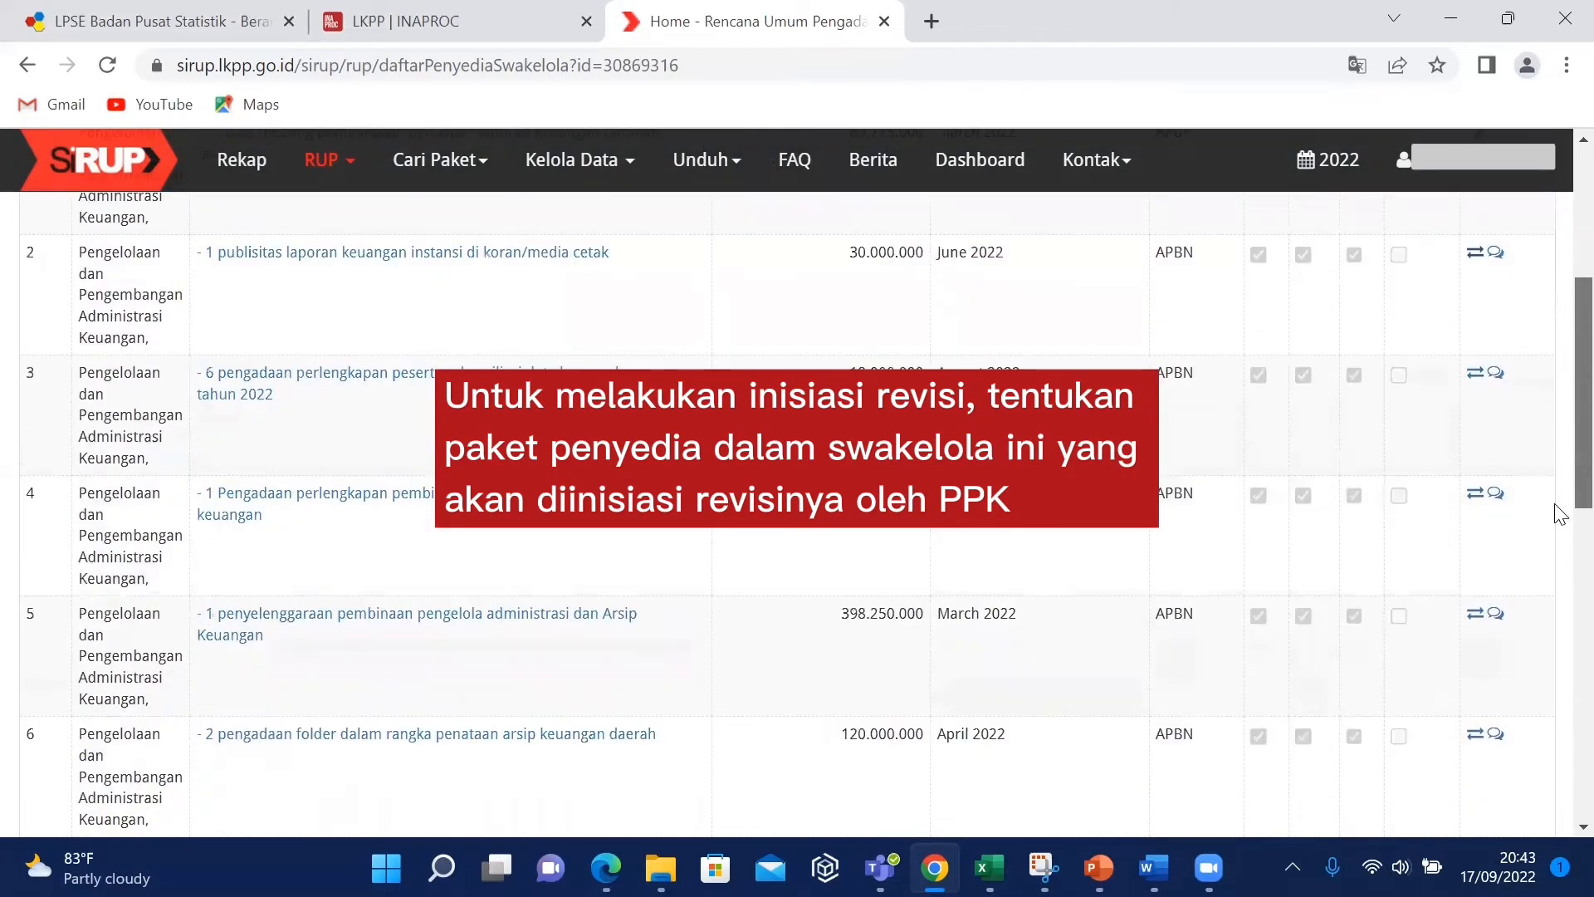
scroll(1561, 674, "down", 3)
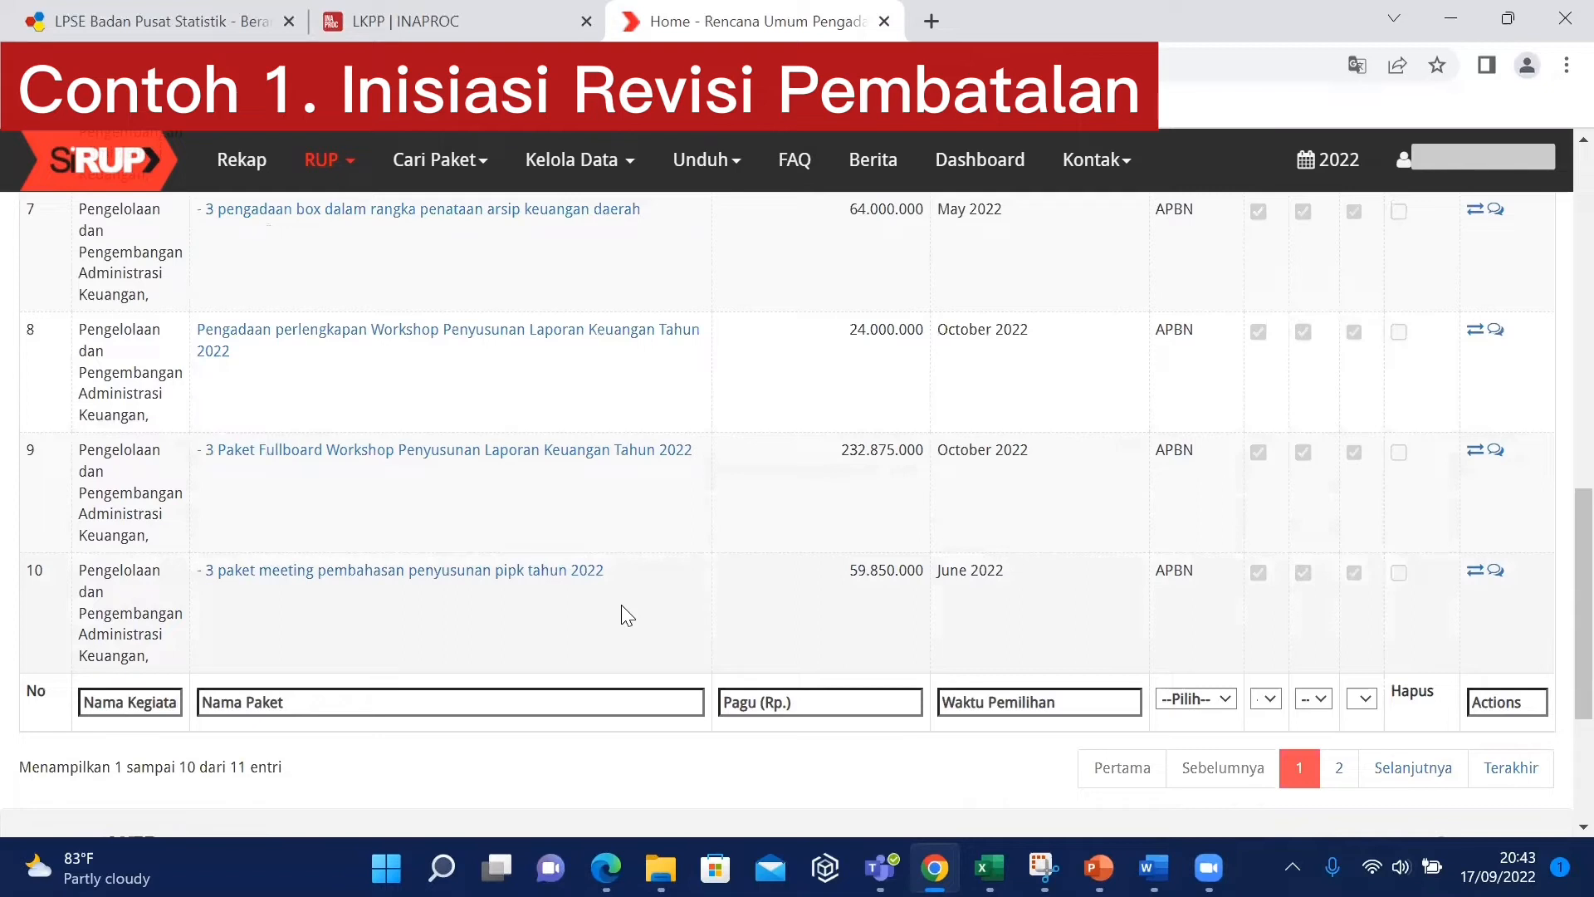
left_click(1474, 571)
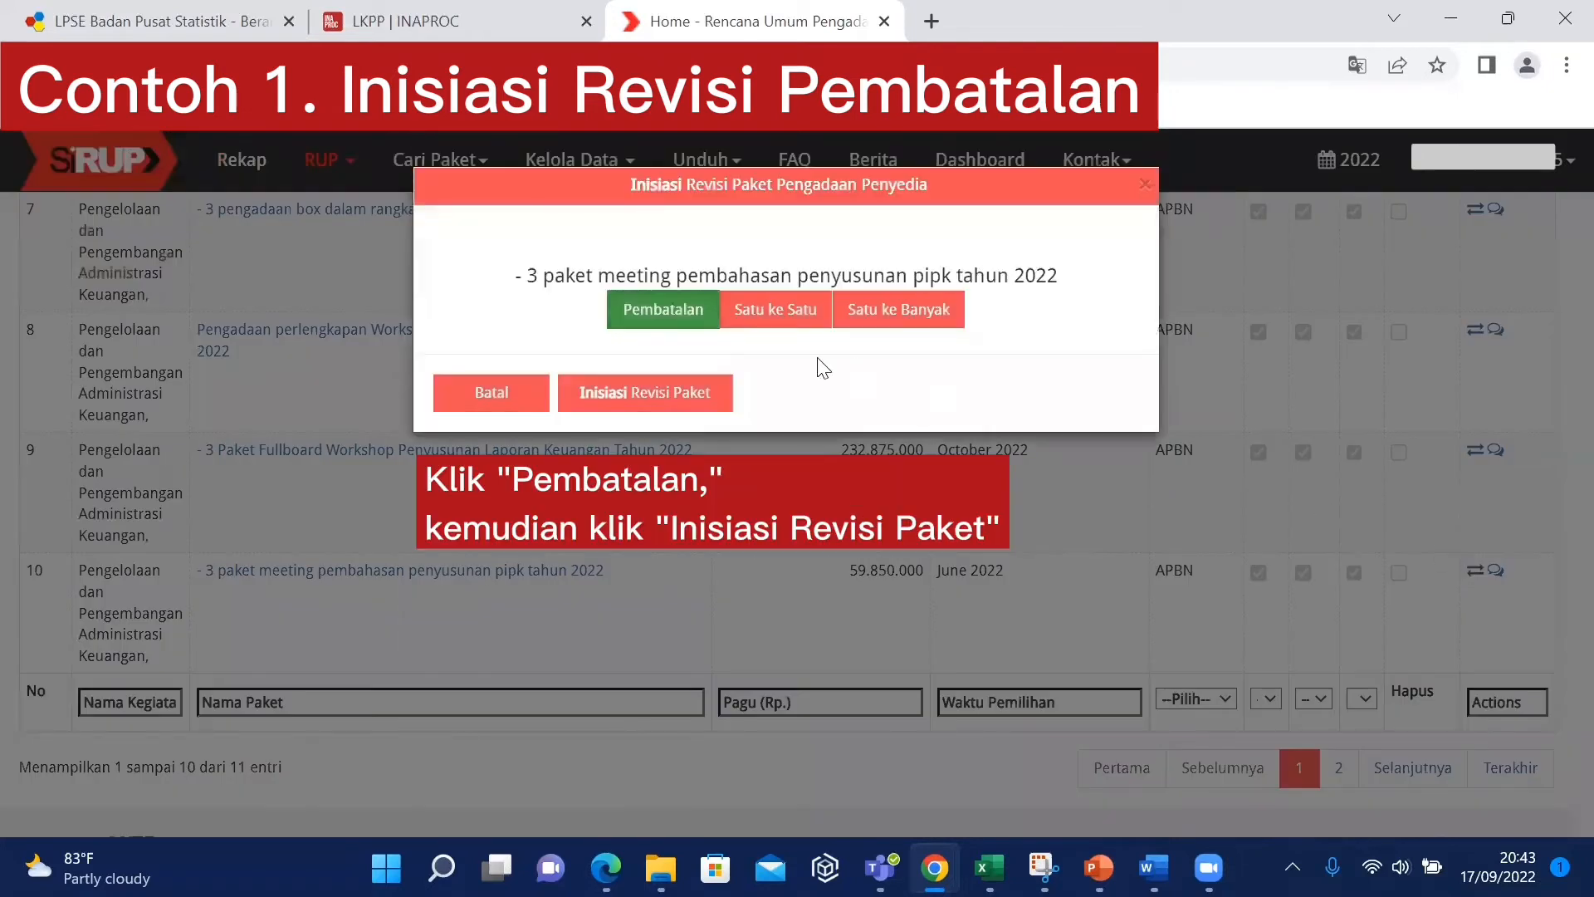
left_click(654, 395)
left_click(655, 397)
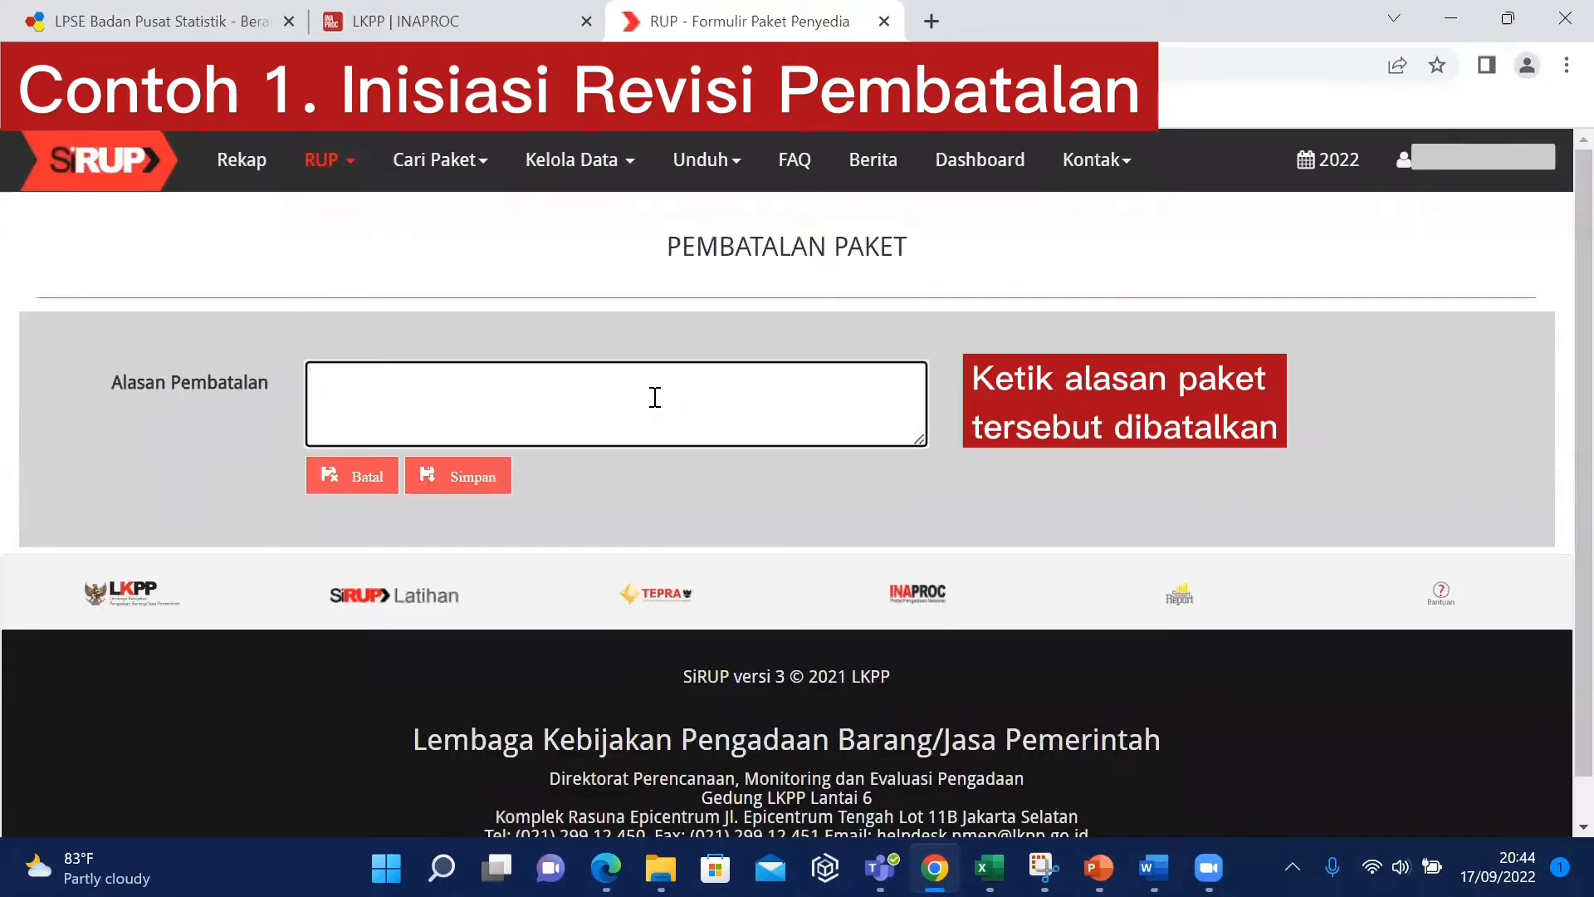
Enter "Tidak jadi dilaksanakan karena anggaran diblokir" as the cancellation reason (Alasan Pembatalan) and save it
type("Tidak jadi dil")
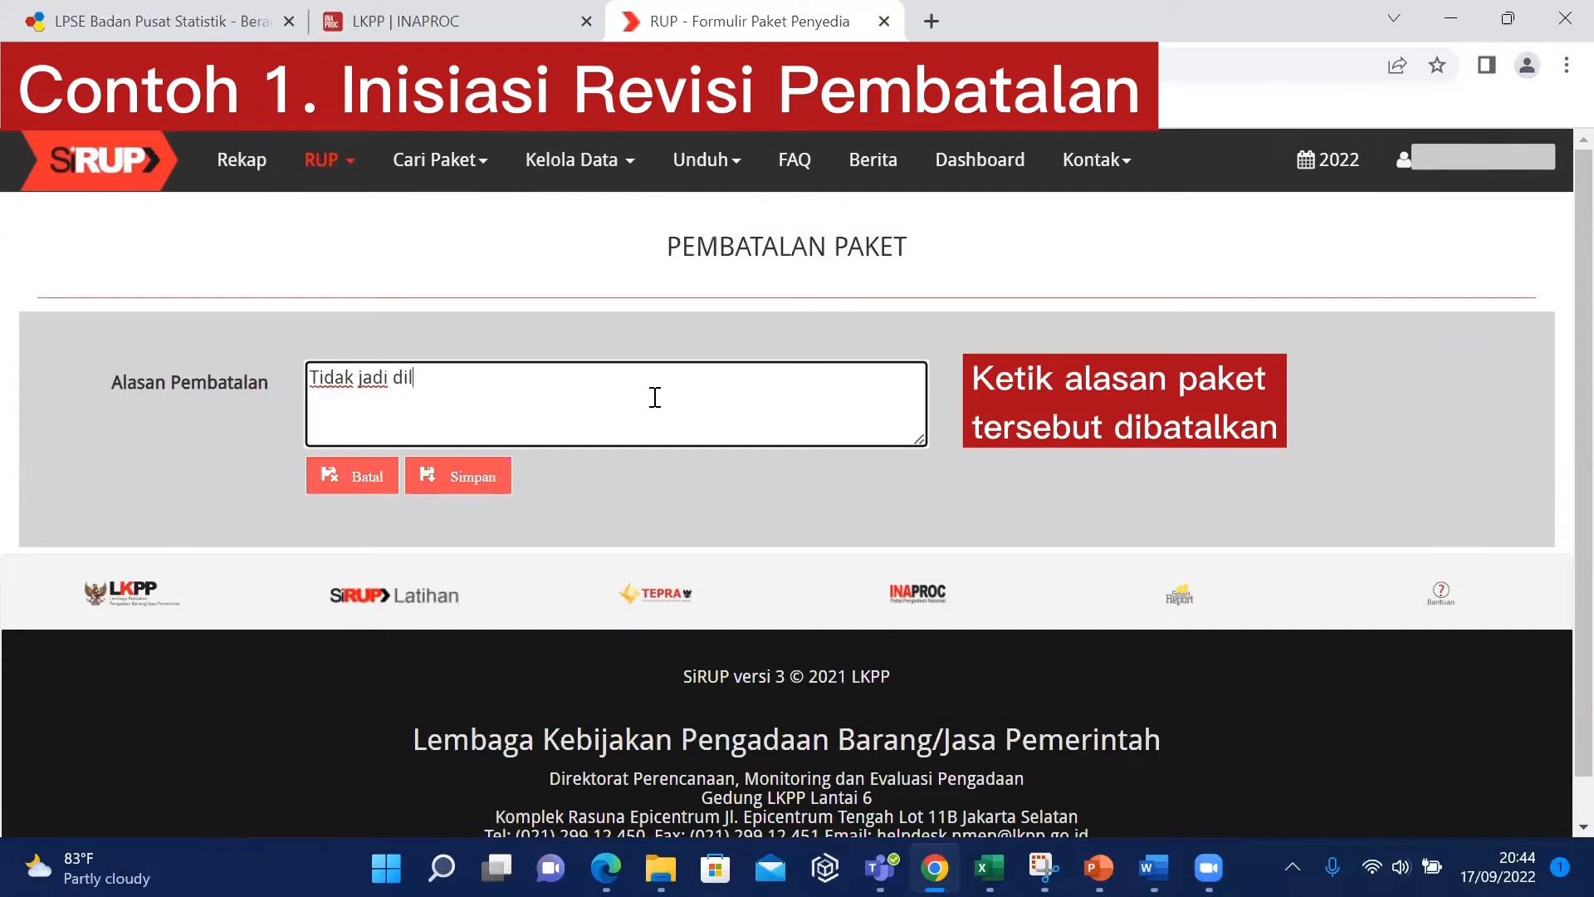
type("aksanakan karena anggara di")
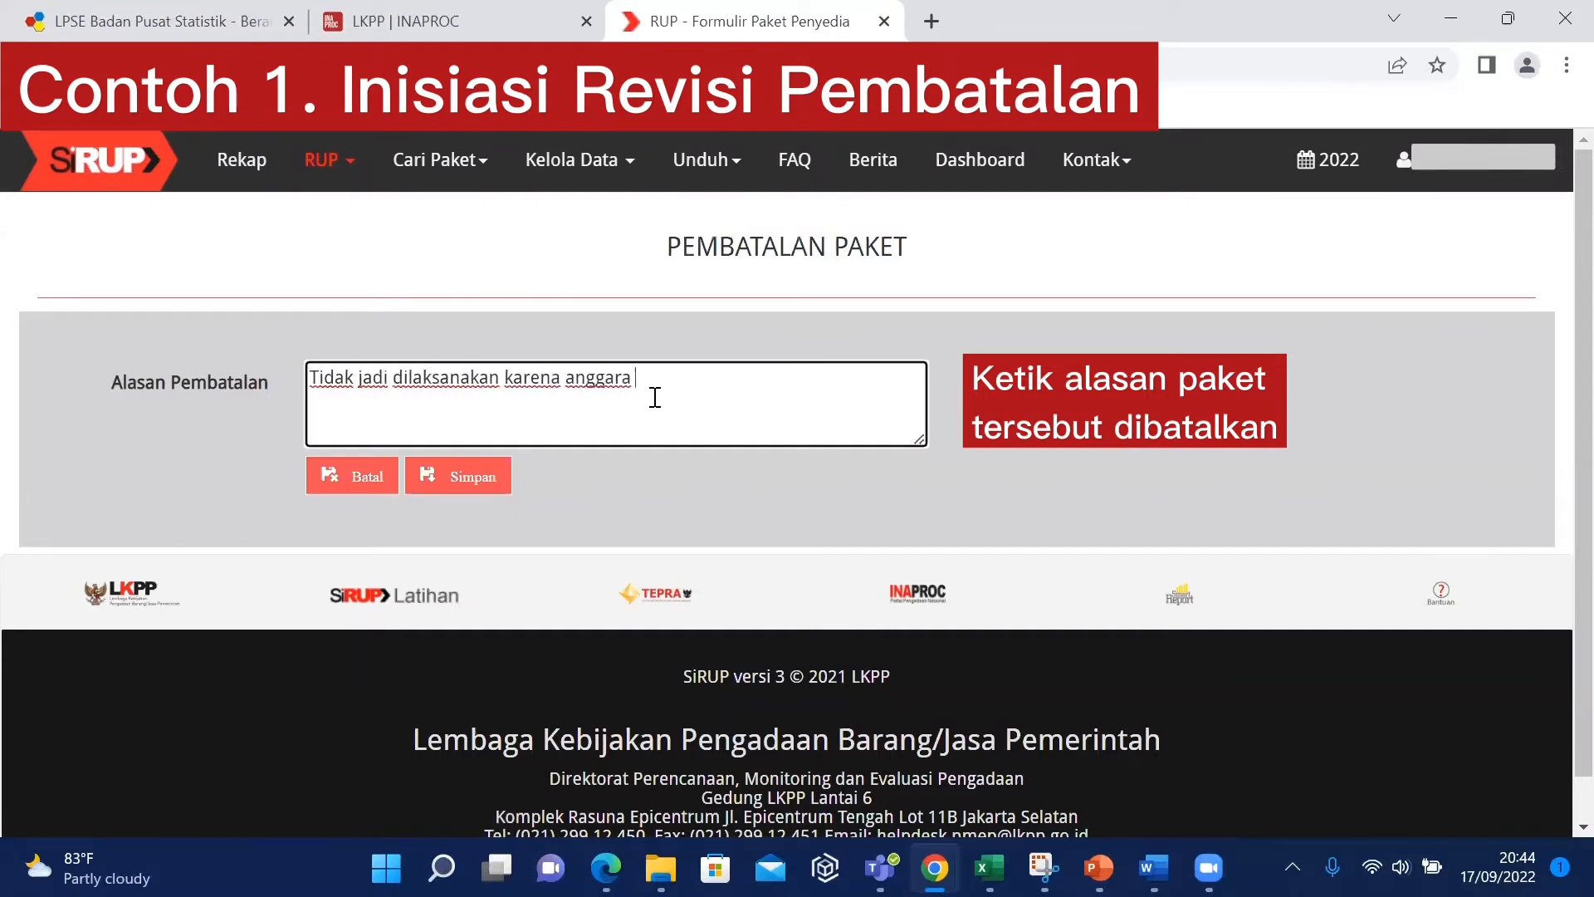
key("BackSpace")
key("BackSpace")
key("BackSpace")
type("n diblokir")
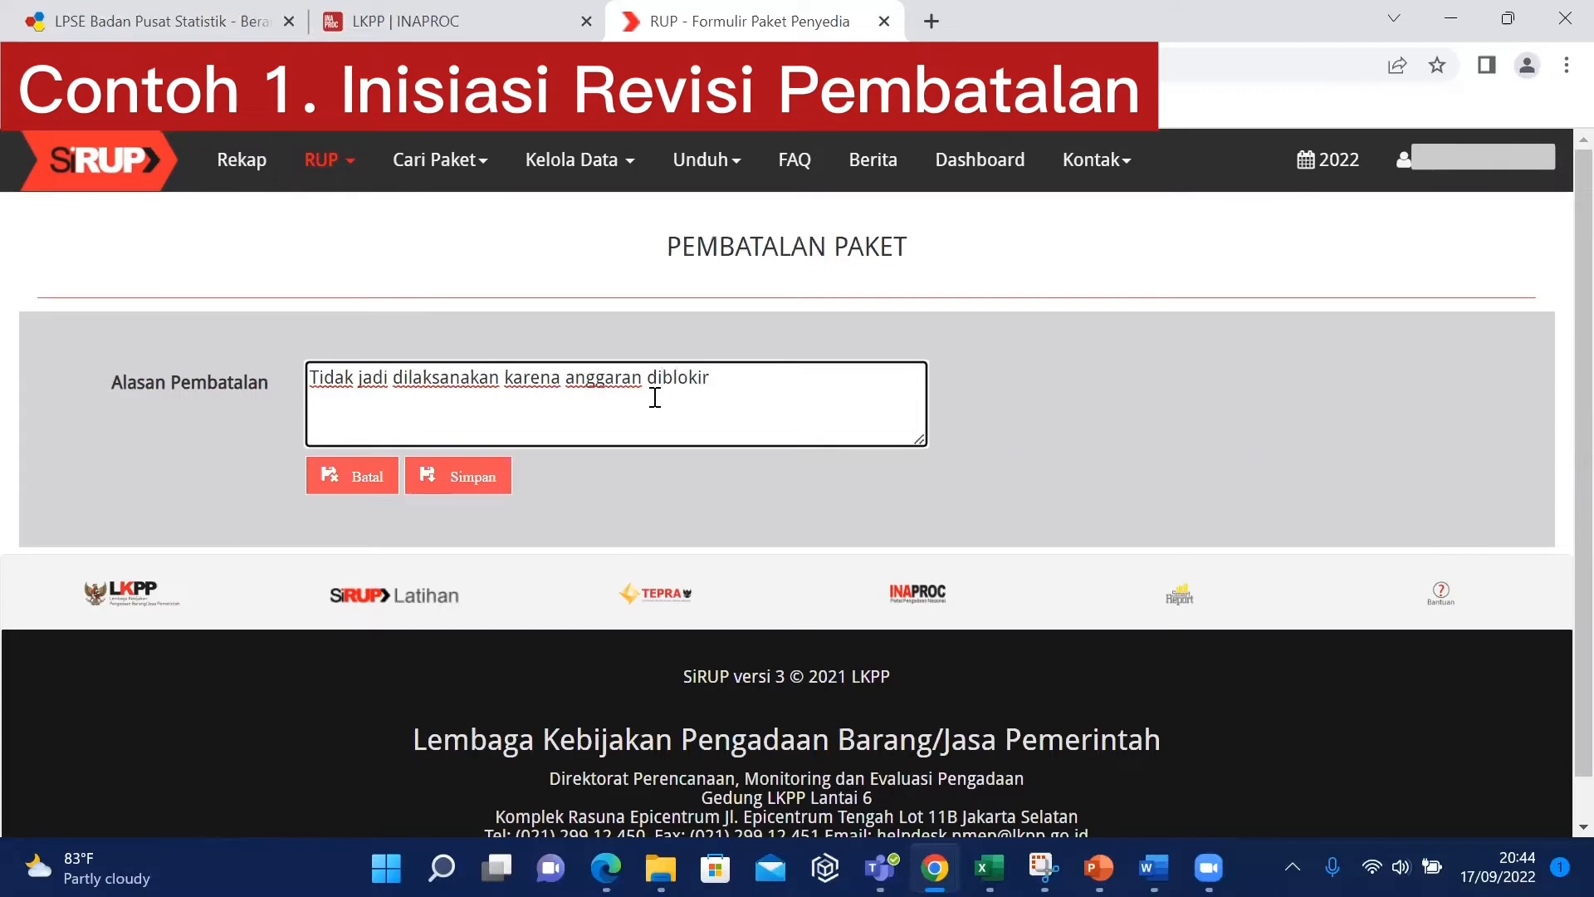
left_click(470, 486)
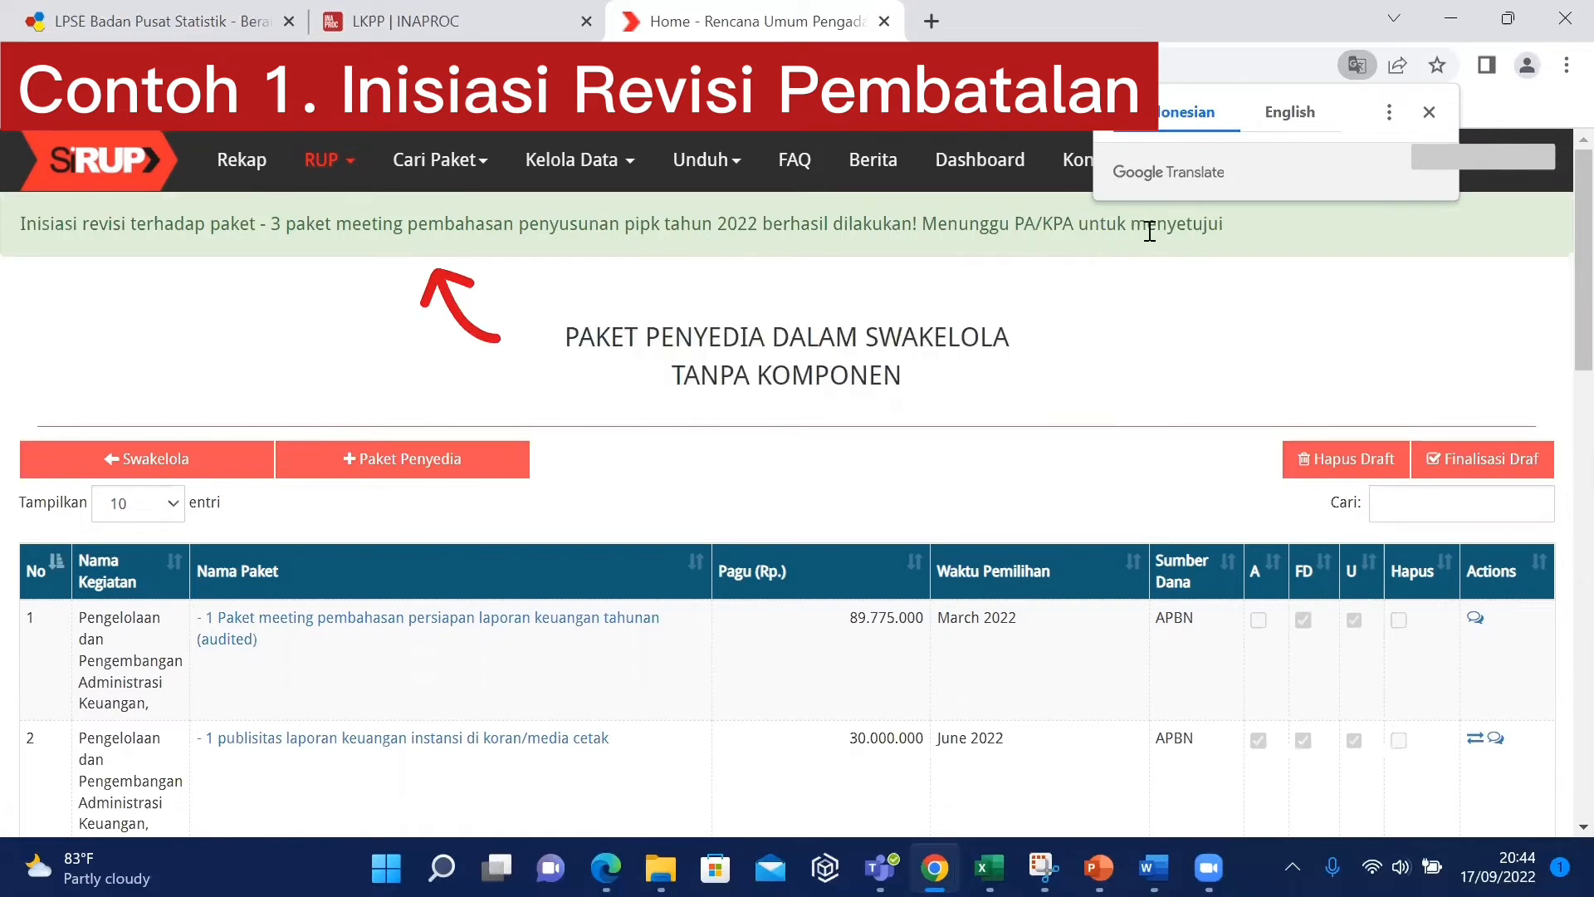
Initiate a Satu ke Satu revision for the "1 pengadaan karung plastik" package on the second page of the provider list
left_click(1430, 111)
scroll(992, 523, "down", 14)
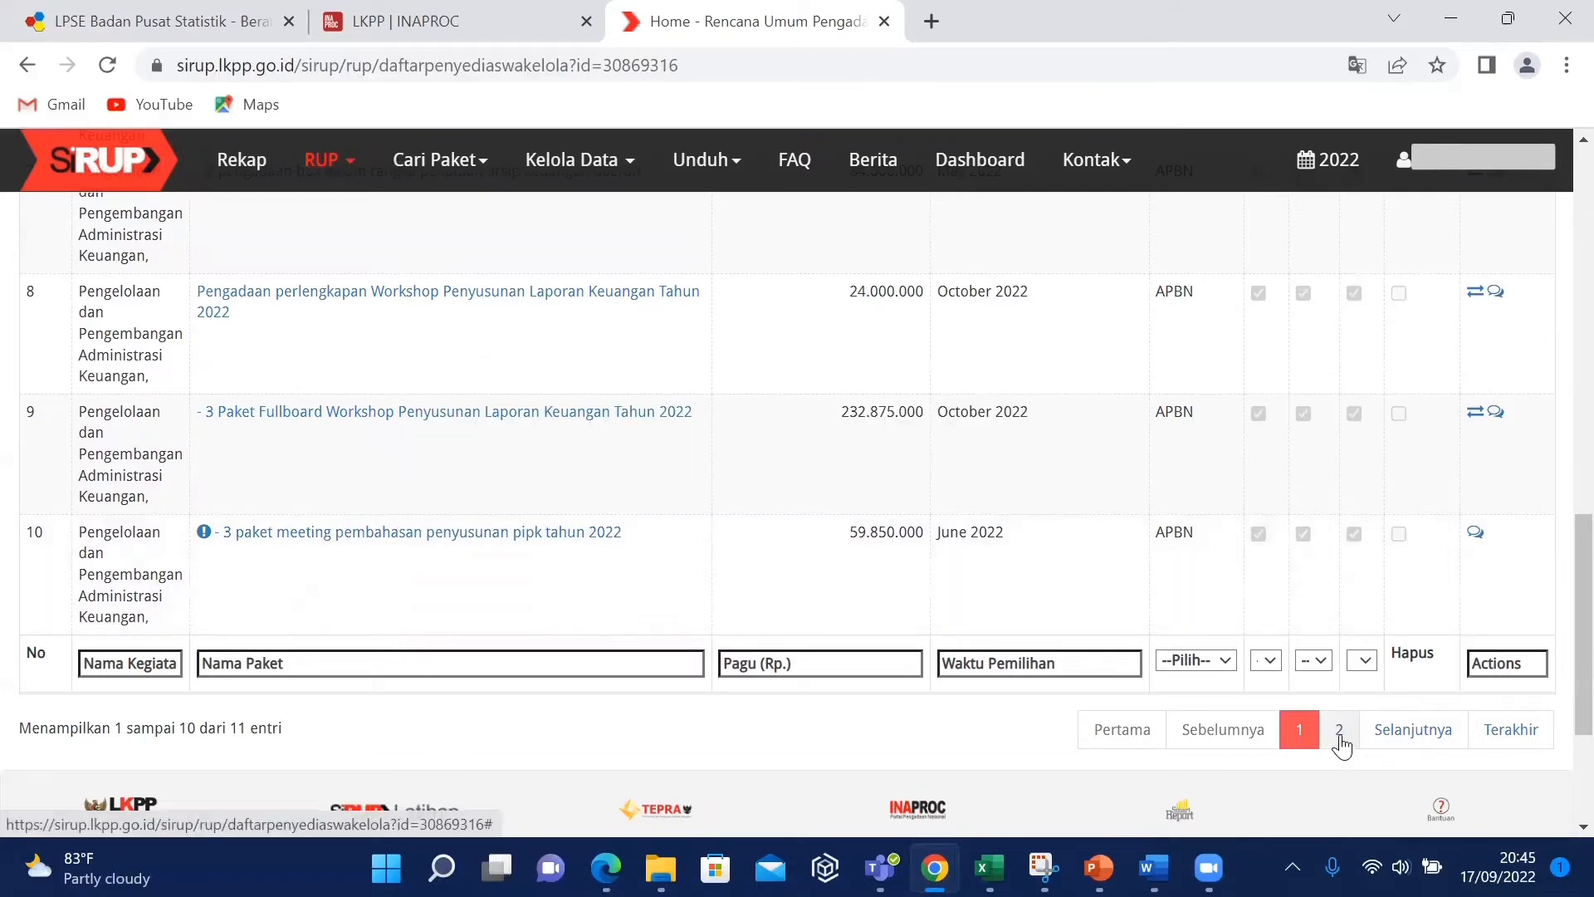
left_click(1339, 730)
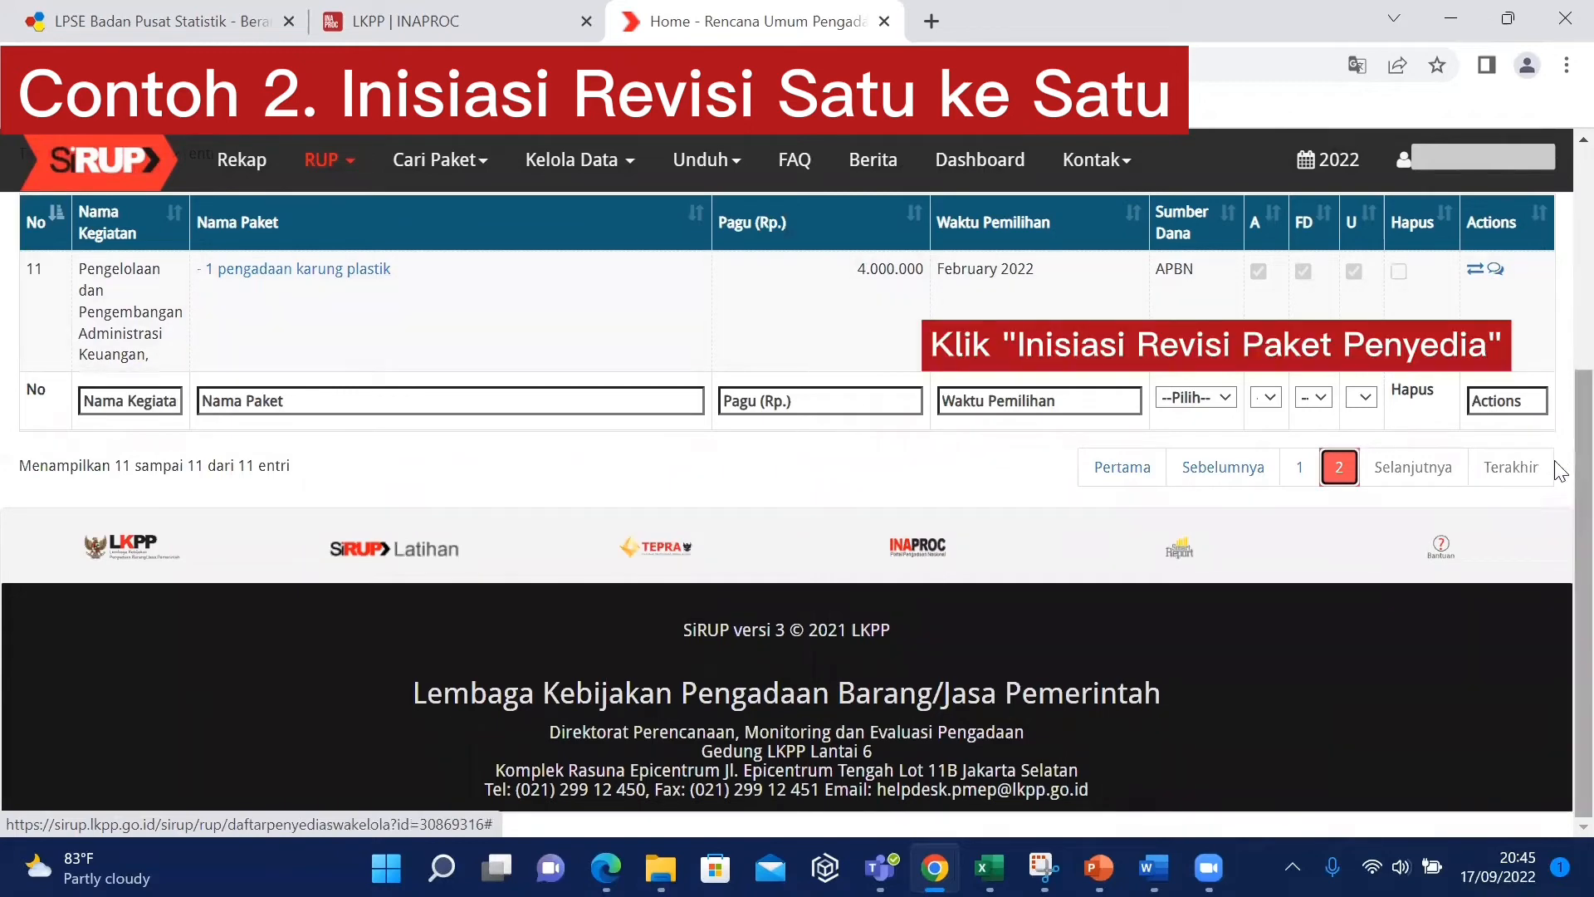
left_click(1475, 274)
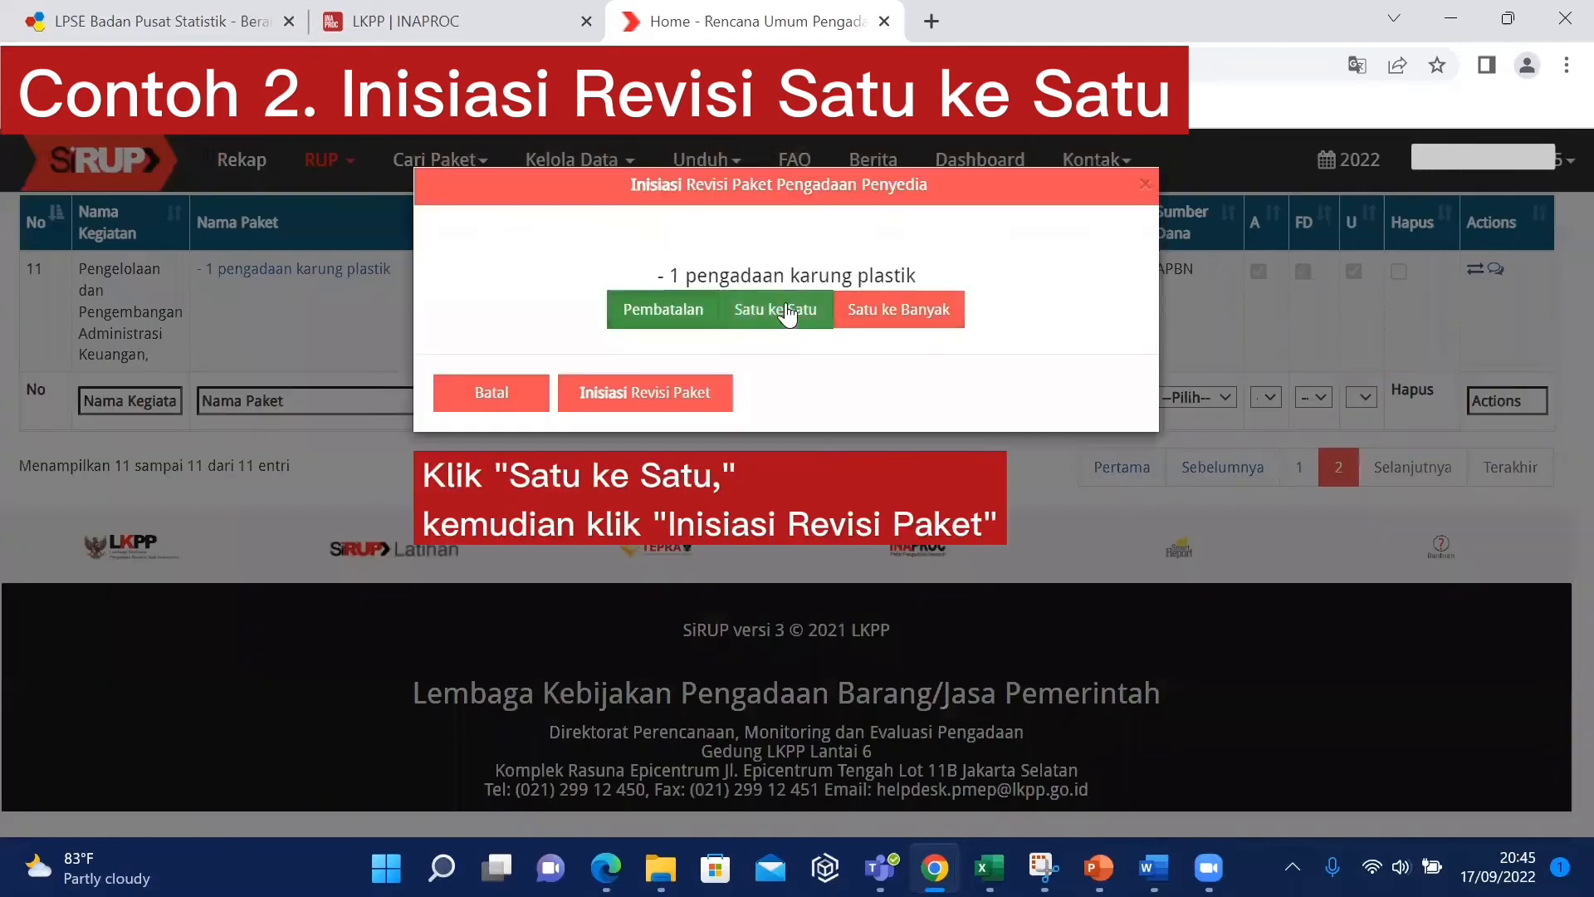
left_click(774, 312)
left_click(675, 397)
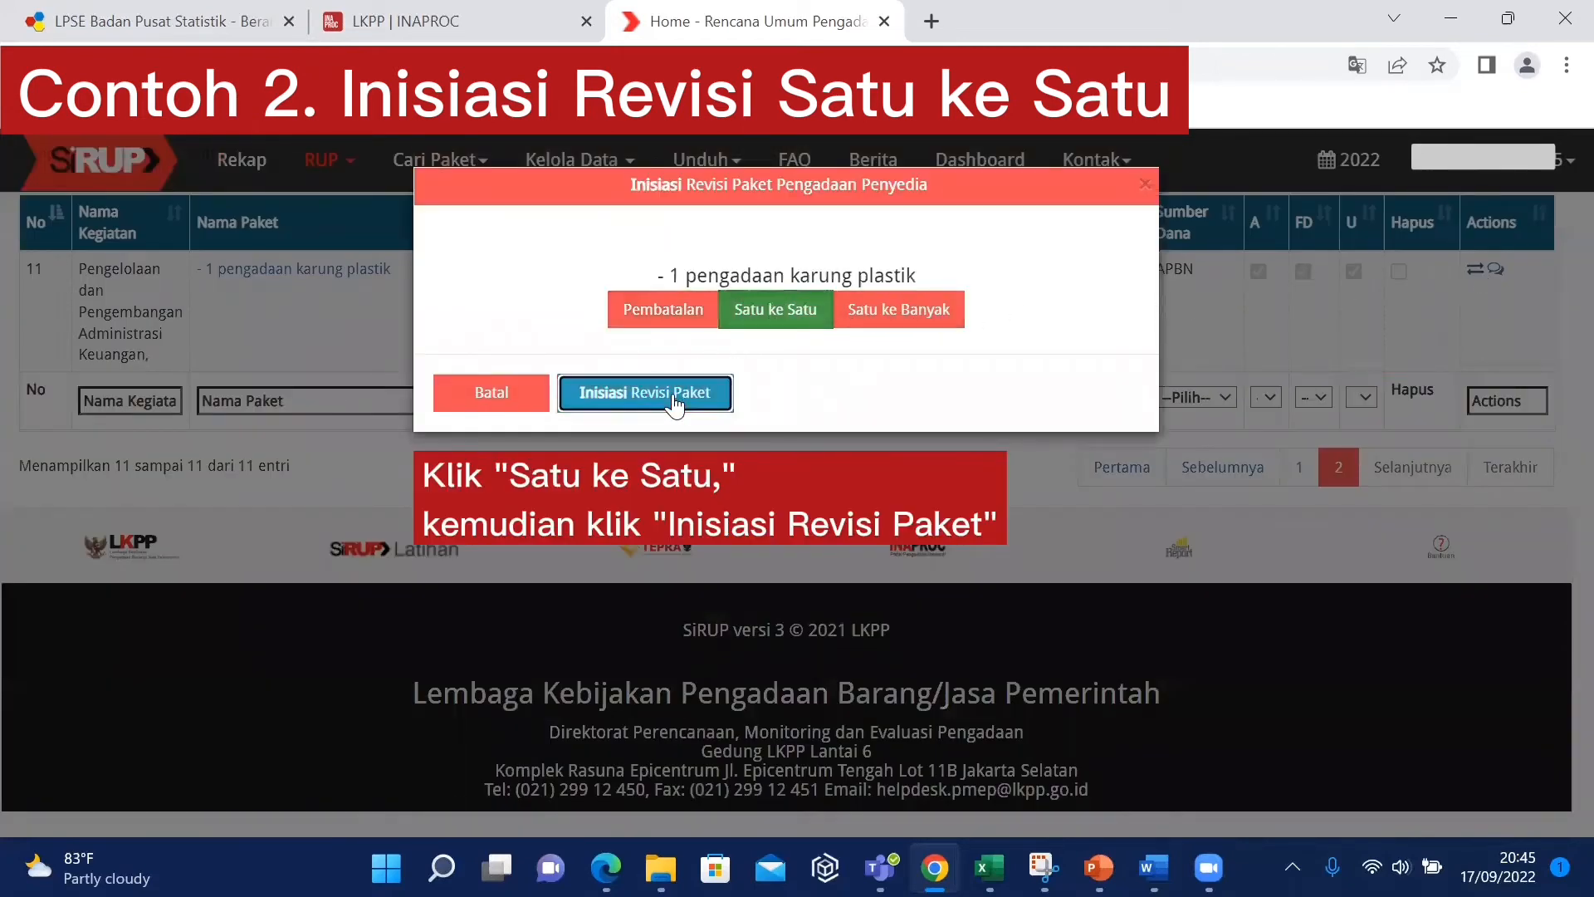
Enter "Perubahan rencana metode pemilihan penyedia" as the revision reason (Alasan Revisi)
left_click(630, 433)
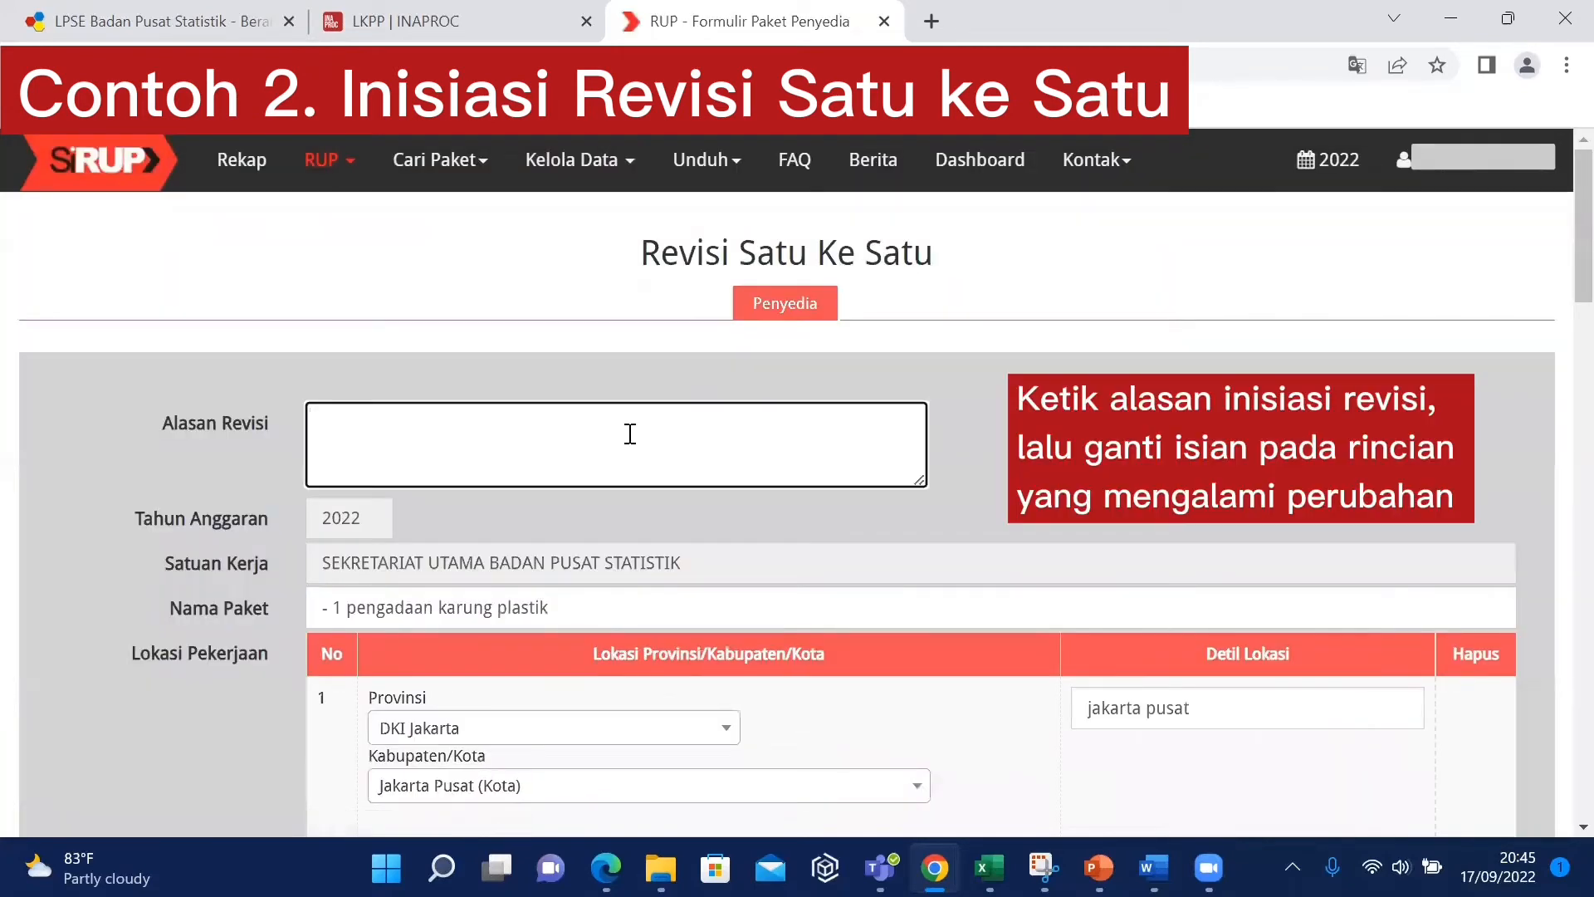
type("Perubahan rencana metod")
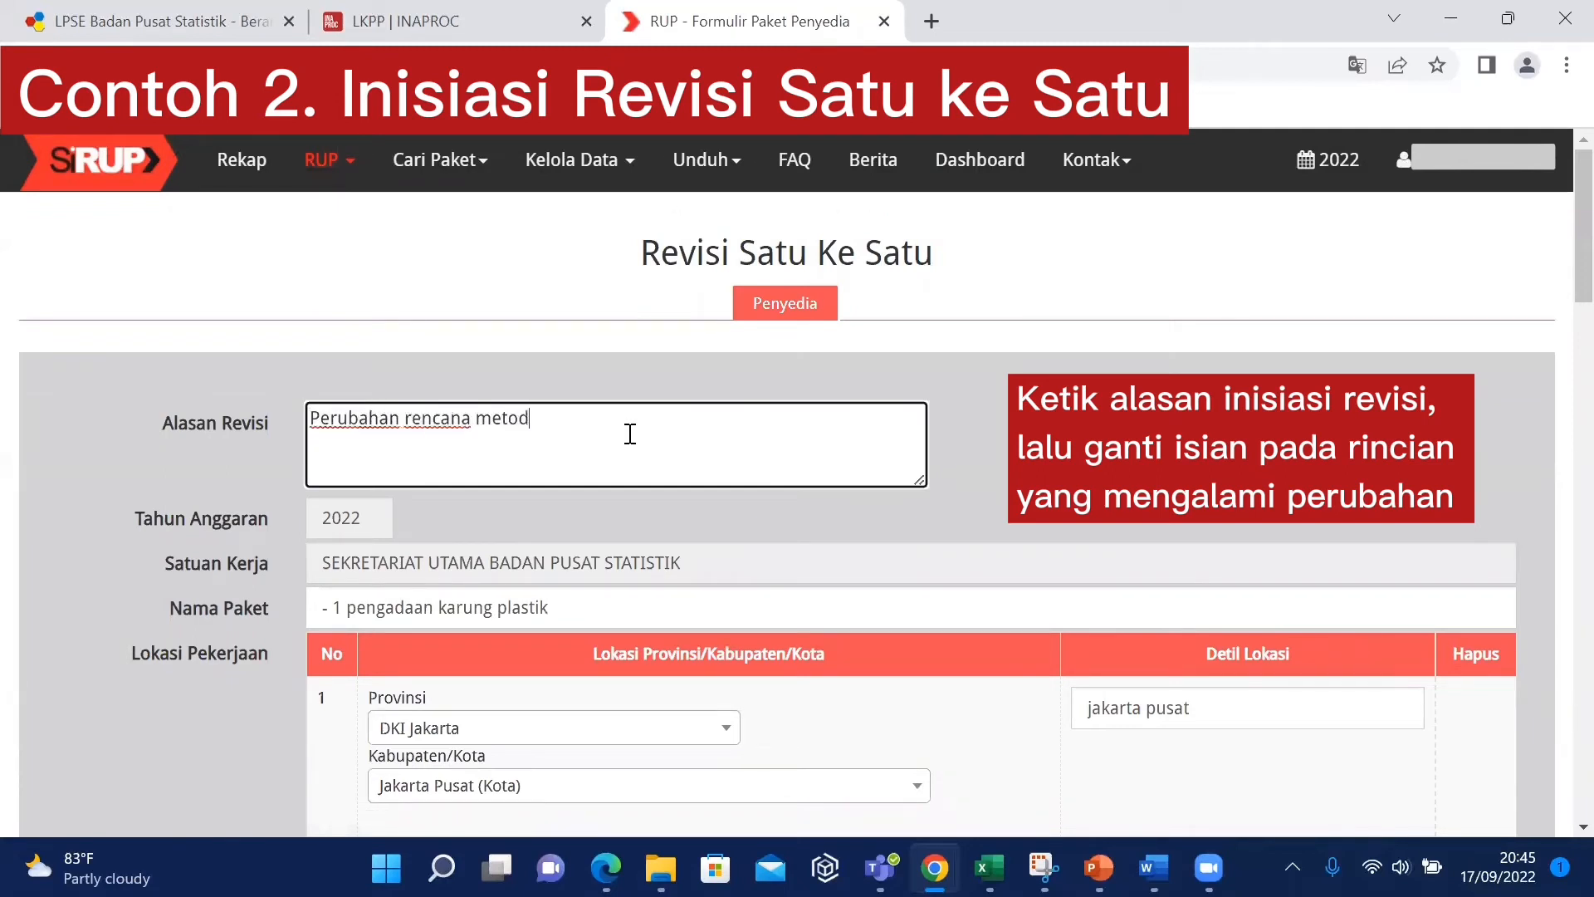
type("e pemilihan penyedia")
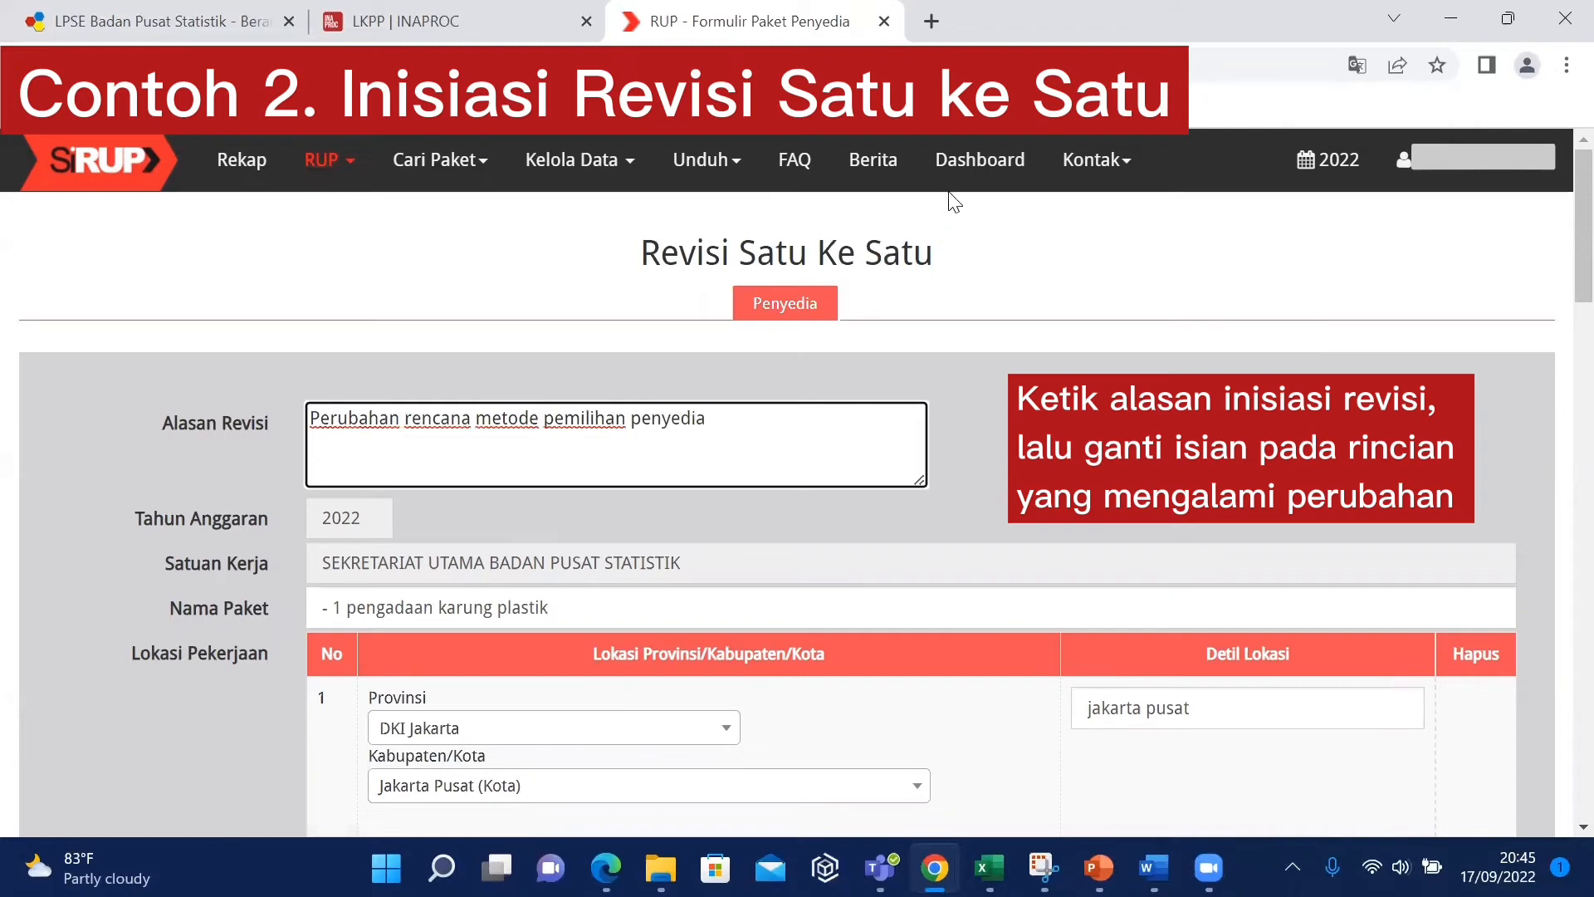
Change the planned selection method (Rencana Metode Pemilihan) to Pengadaan Langsung and save the one-to-one revision
left_click_drag(1554, 236, 1557, 591)
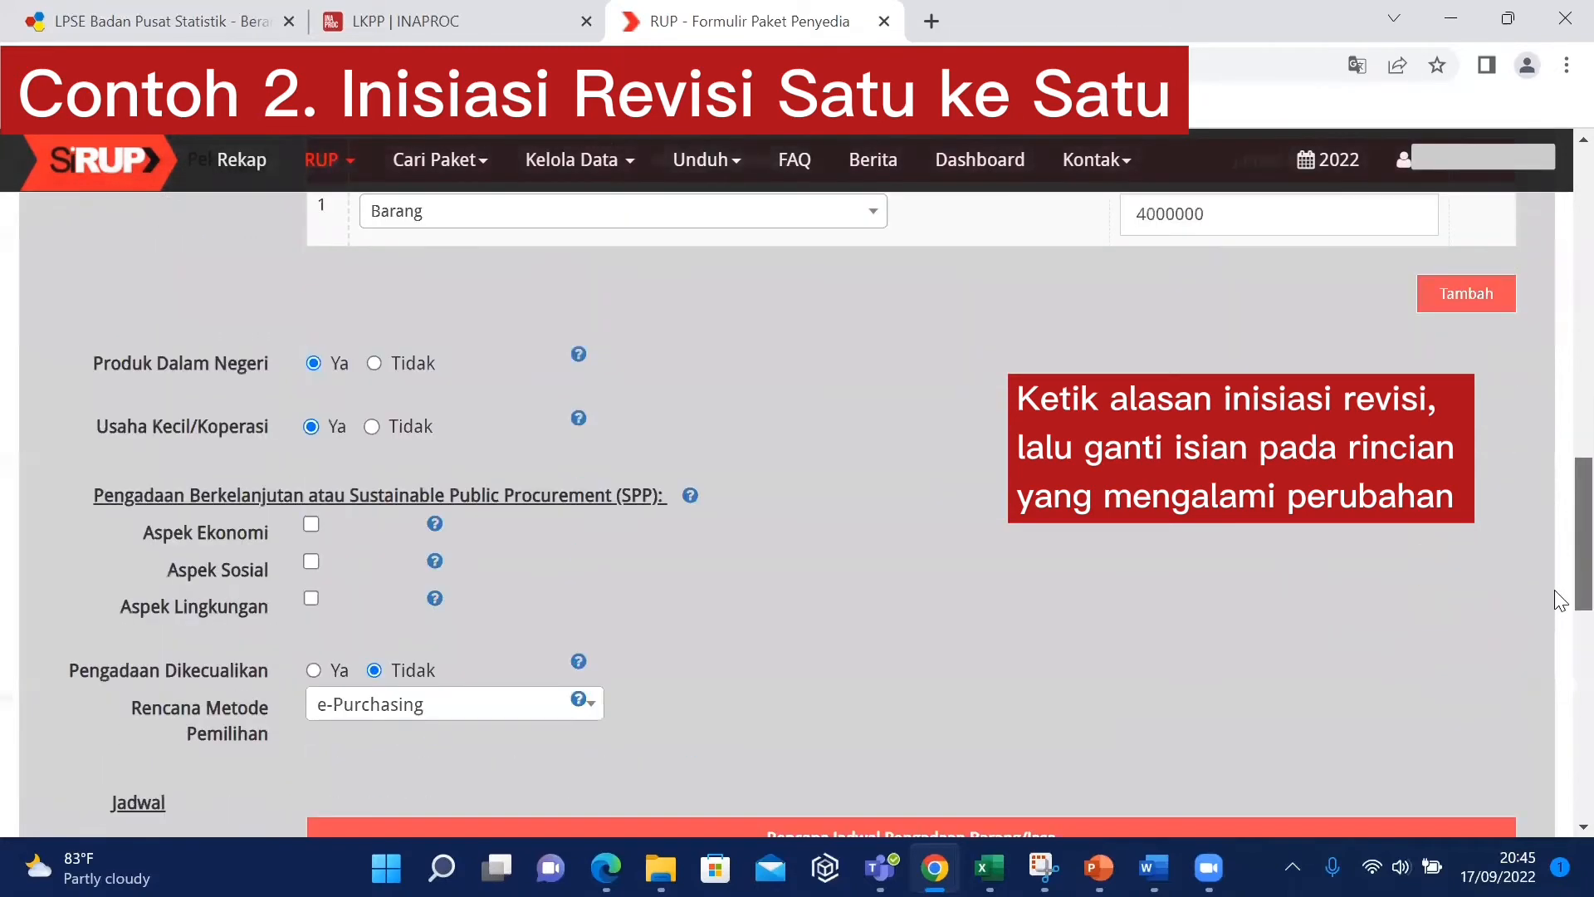
scroll(1555, 589, "down", 3)
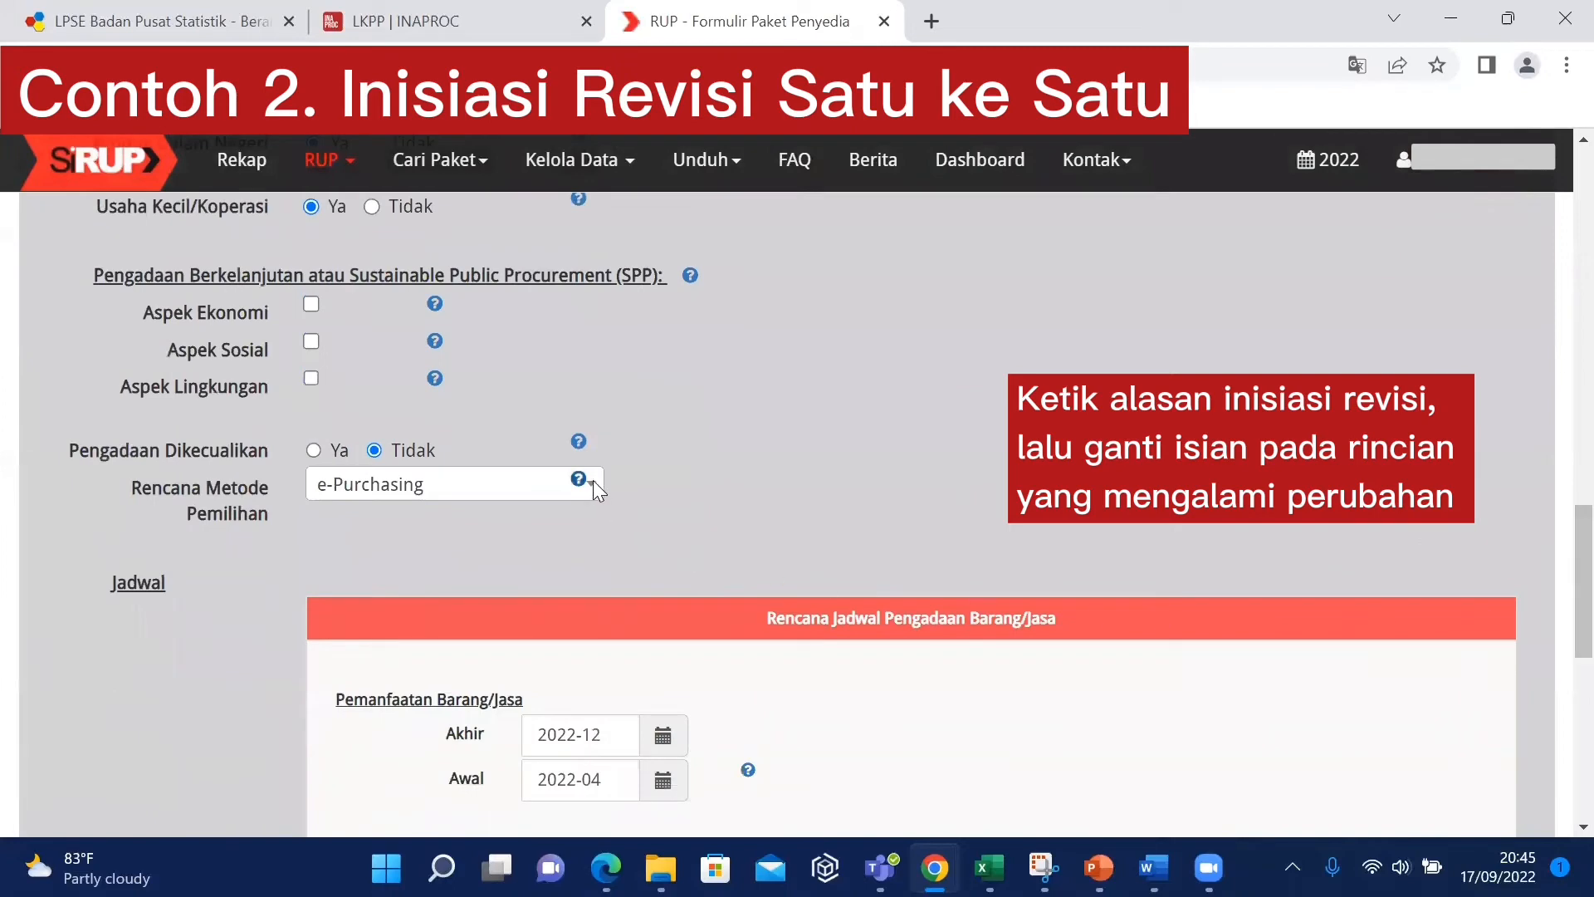
left_click(487, 492)
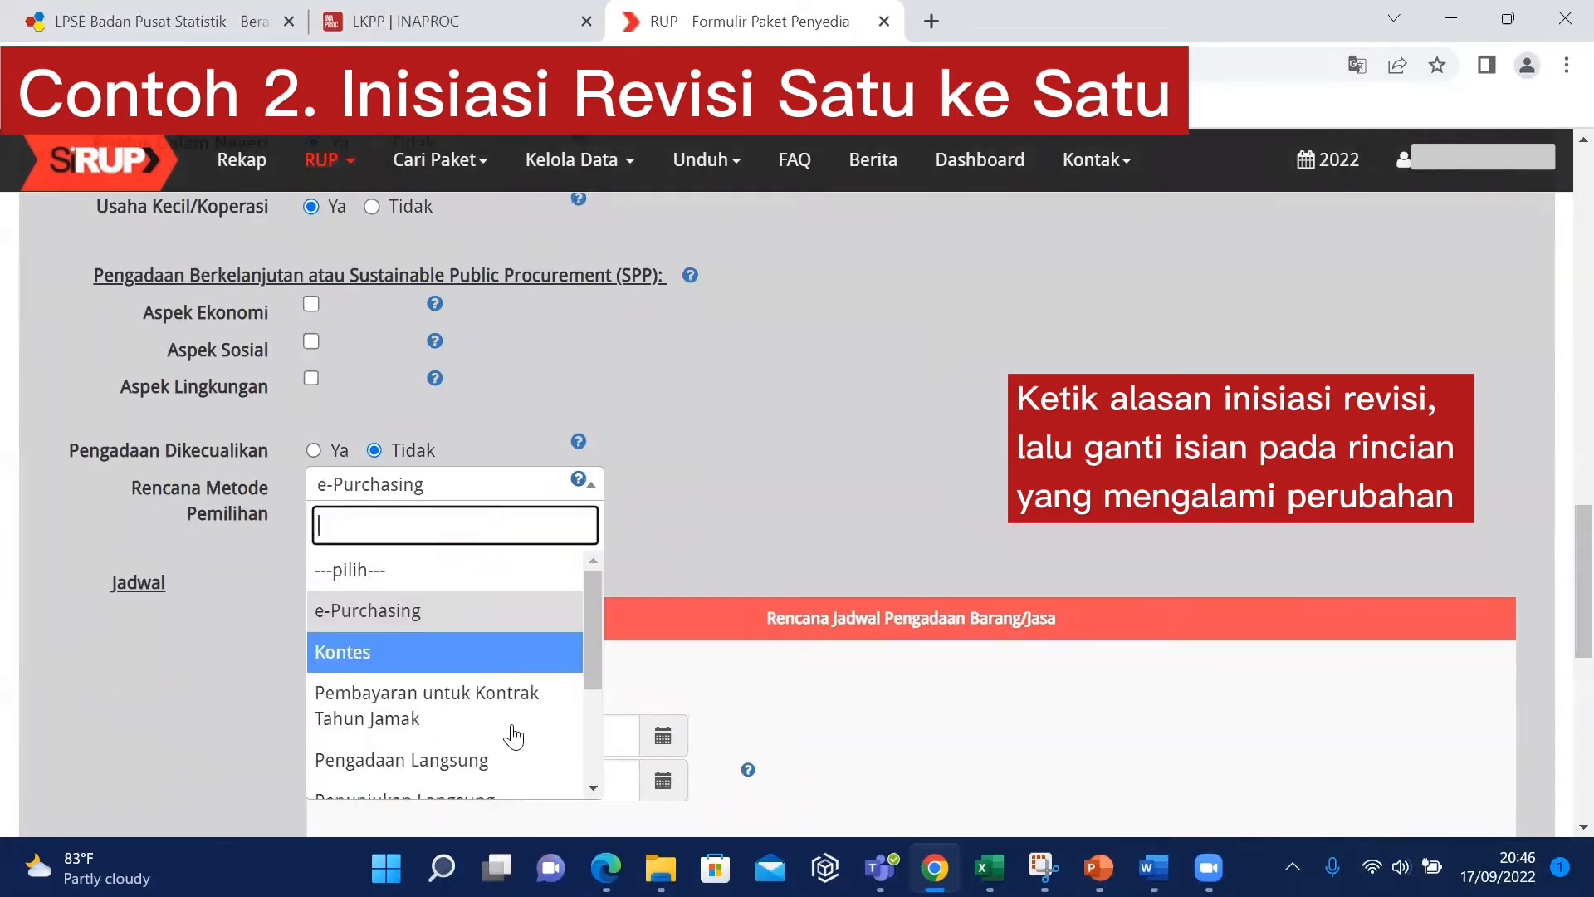
left_click(477, 760)
left_click_drag(1554, 535, 1552, 705)
left_click(450, 427)
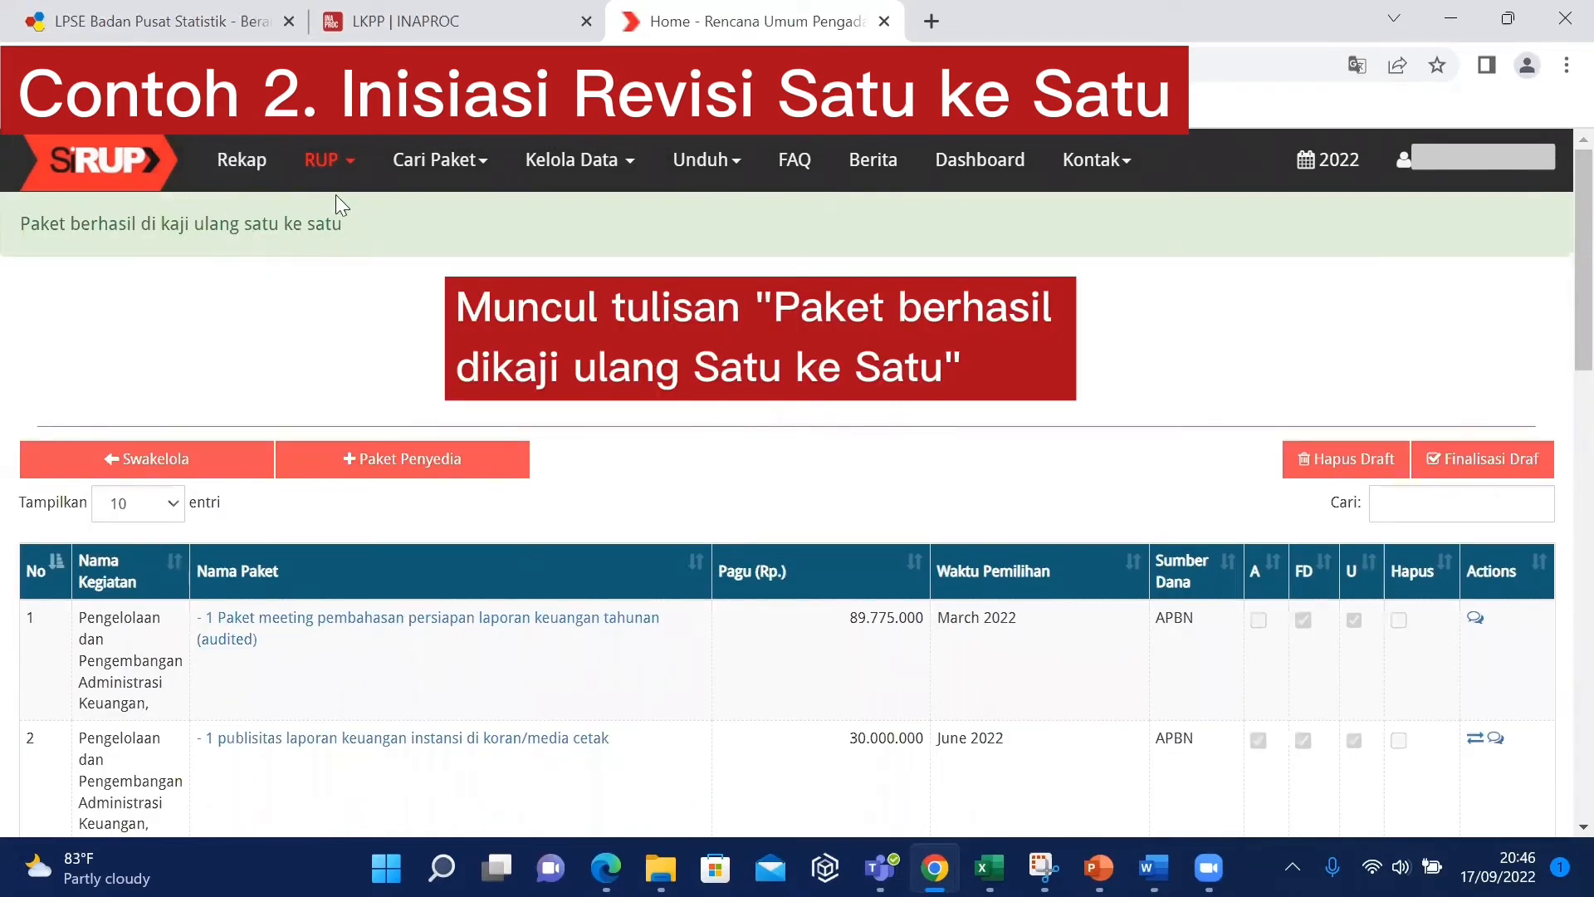
Check the provider package list through to its second page for the packages with initiated revisions
scroll(1561, 205, "down", 3)
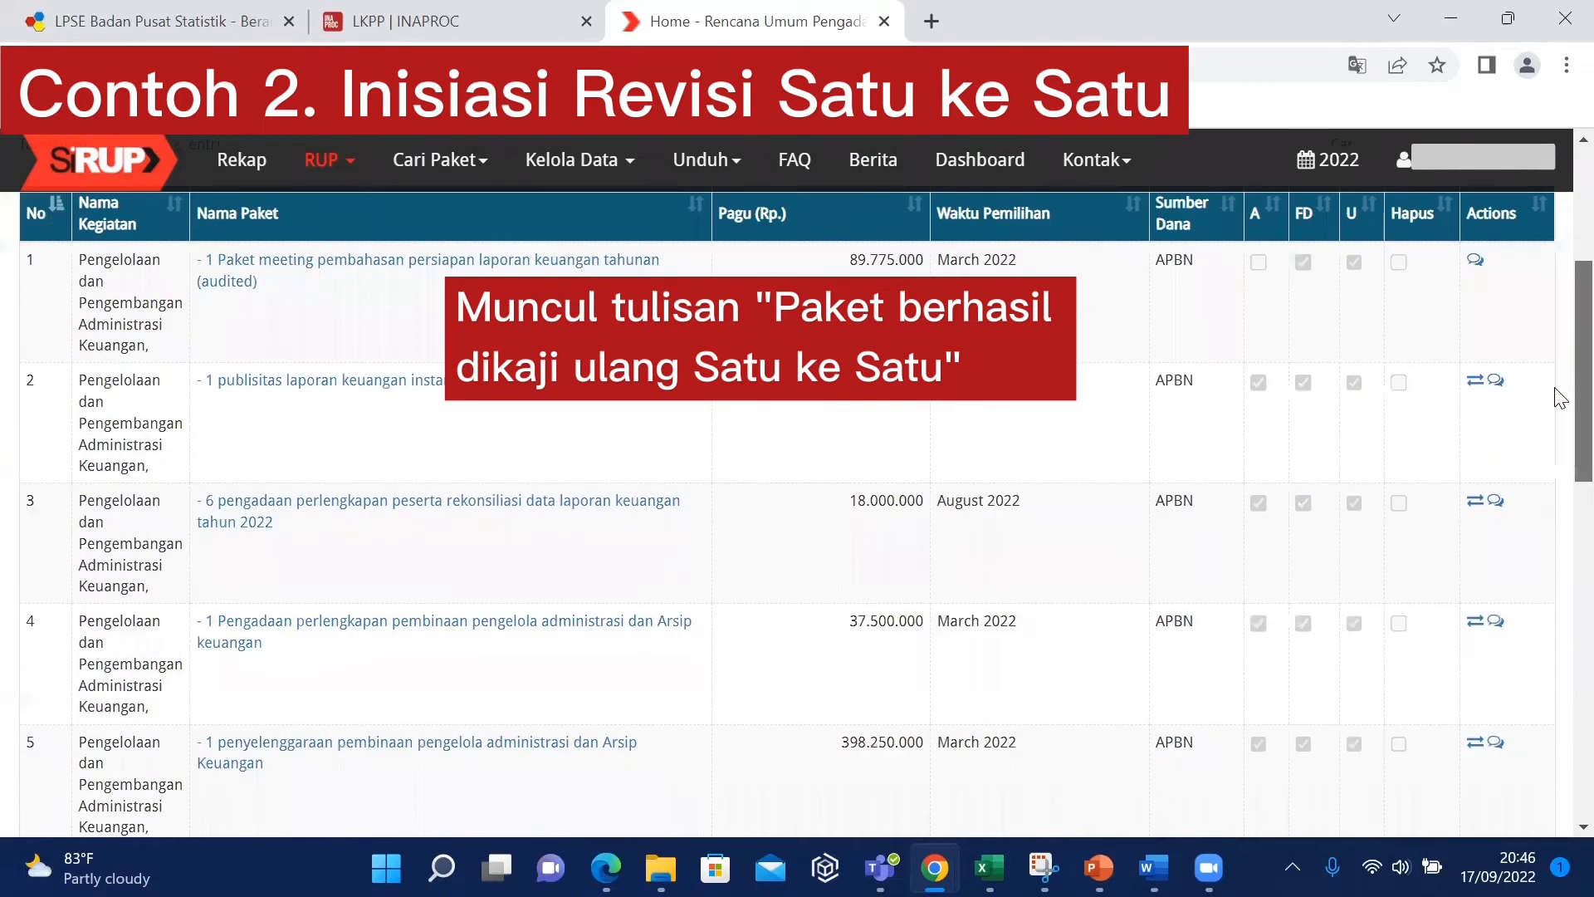
scroll(1560, 465, "down", 8)
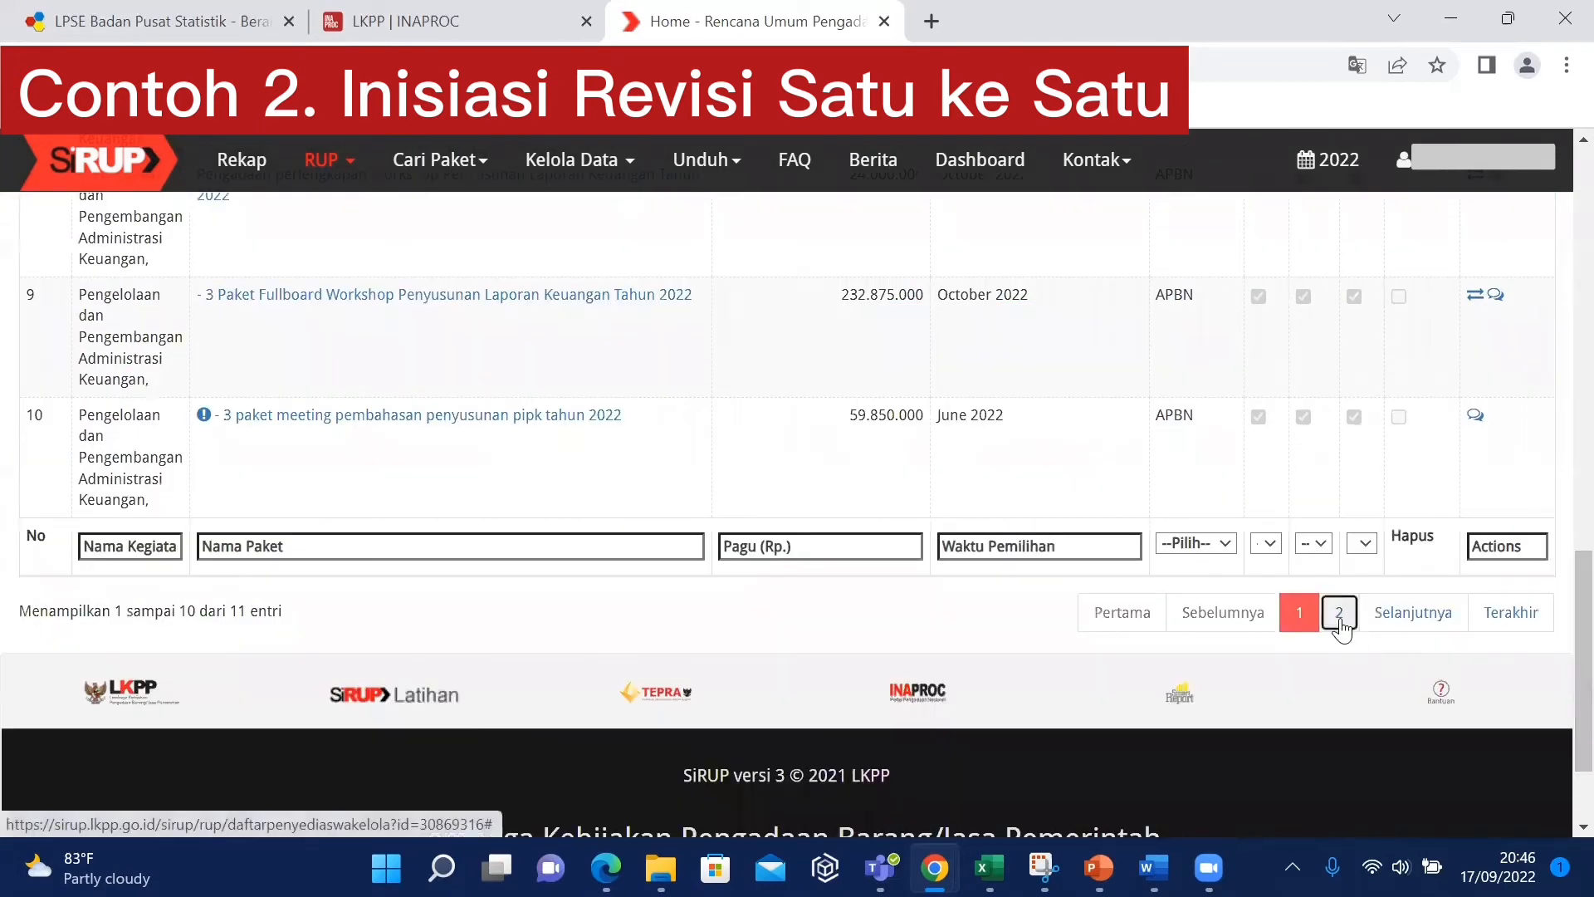
left_click(1339, 615)
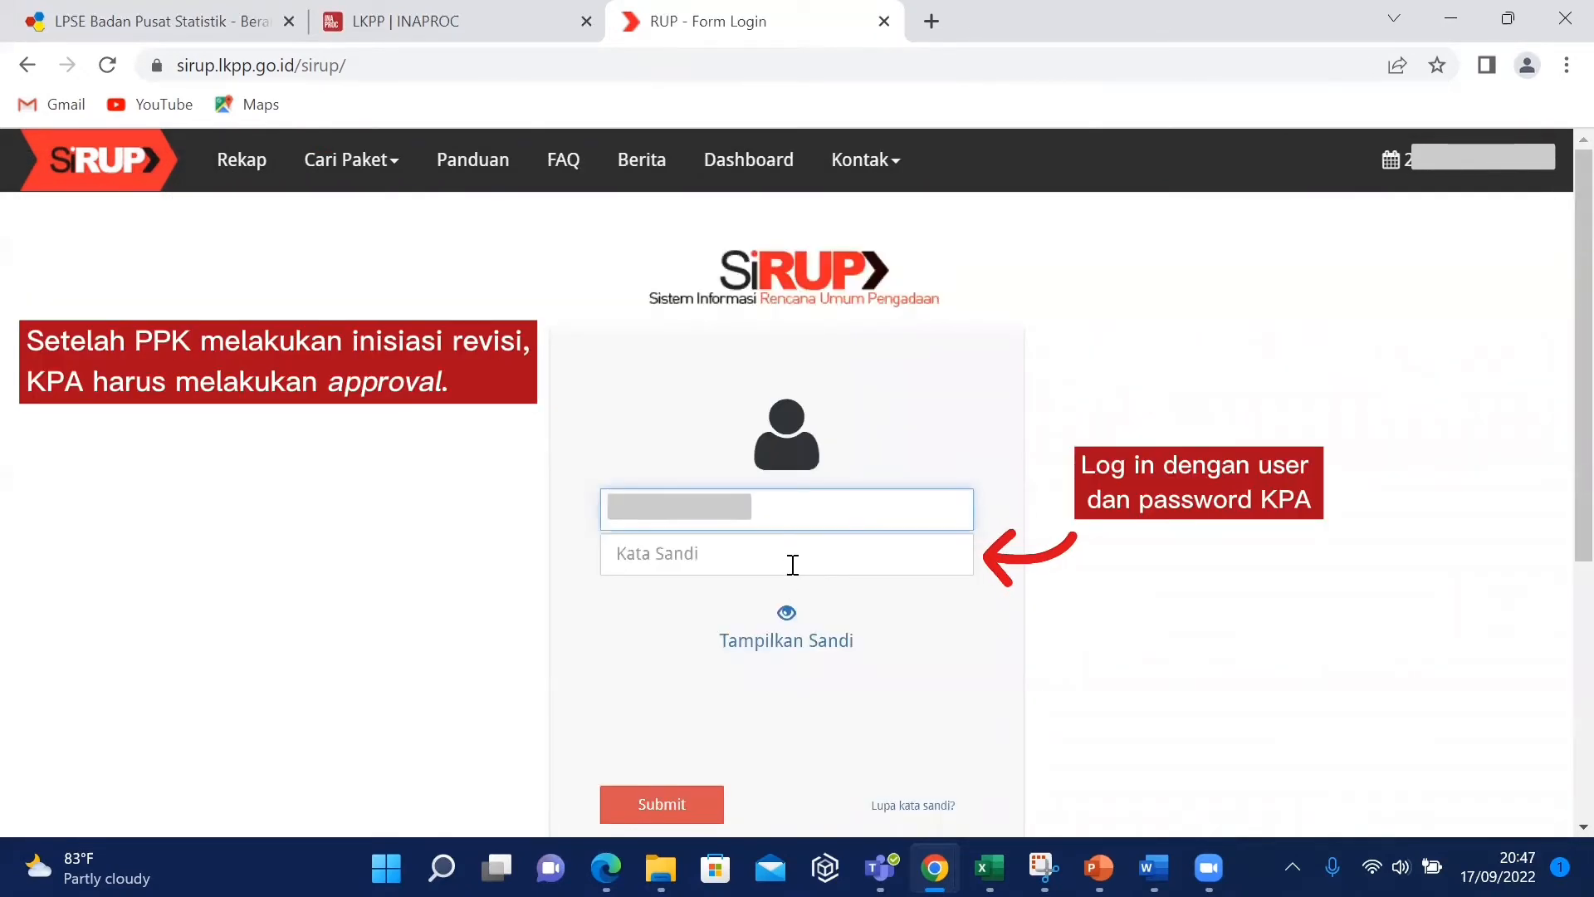
Log in to SiRUP with the KPA account by entering its password
left_click(795, 562)
type("•••••••")
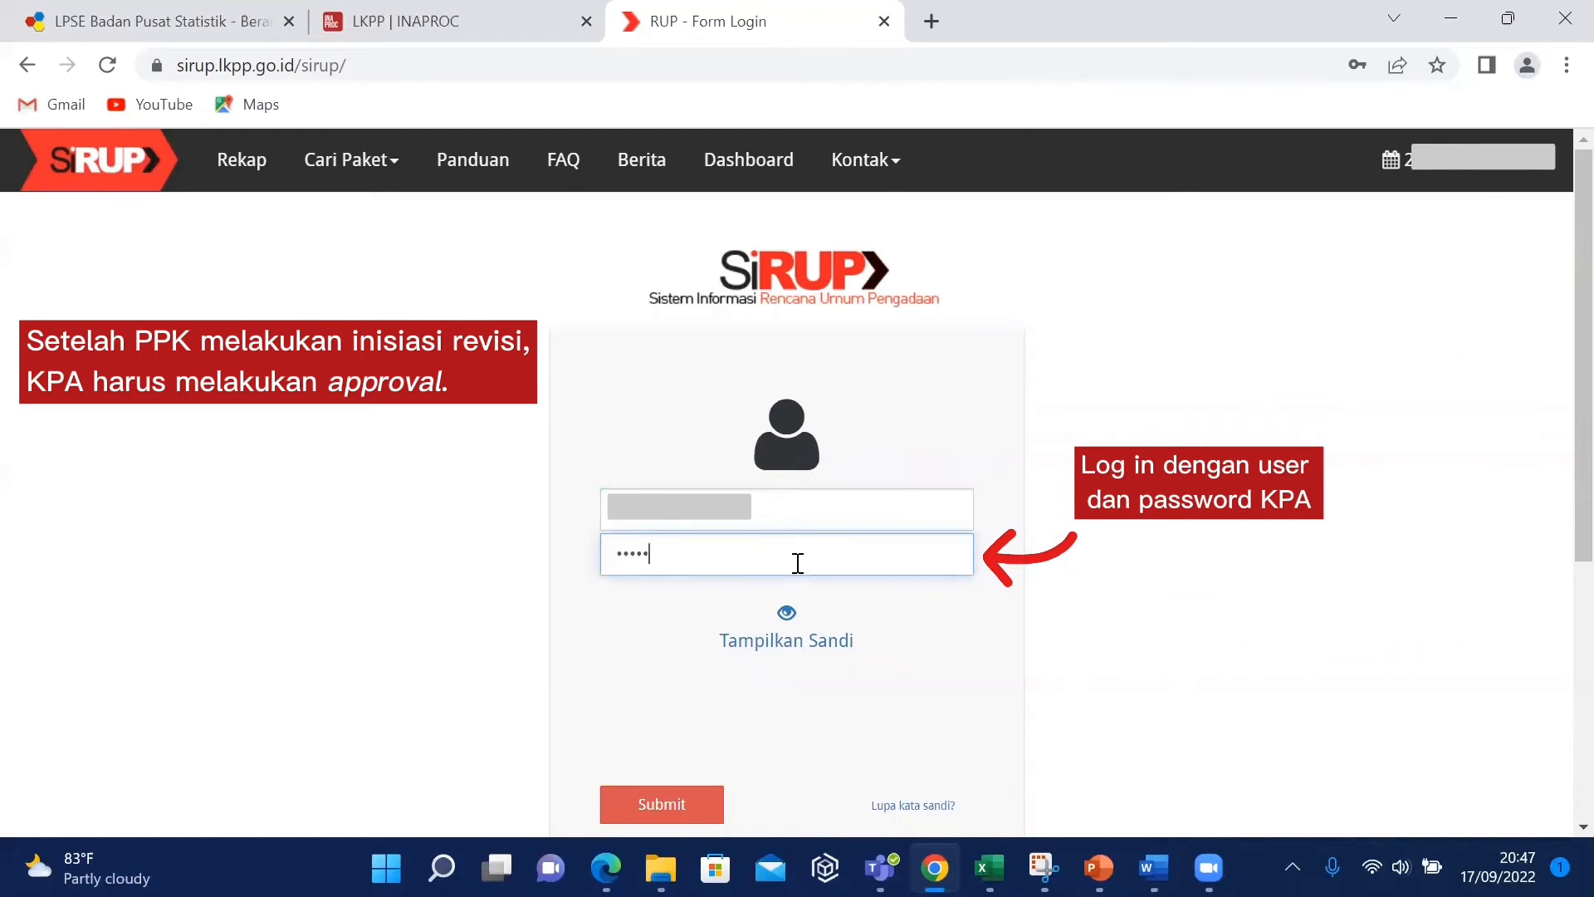
left_click(687, 818)
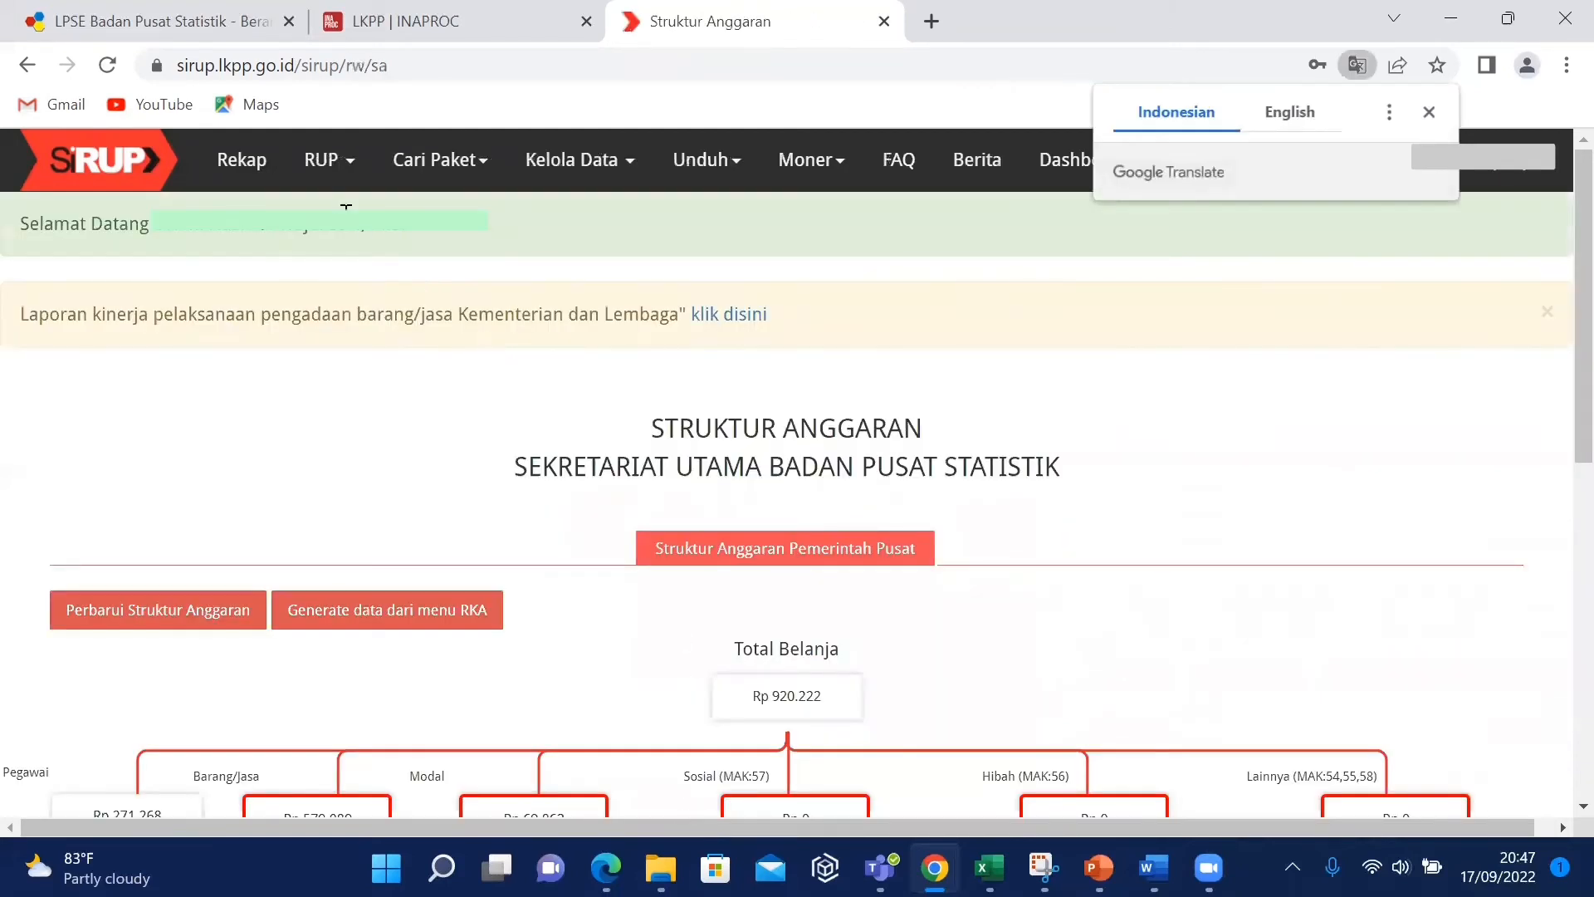
Open the Swakelola package page and filter by program [WA] Program Dukungan Manajemen and activity [2884] Pengelolaan dan Pengembangan Administrasi Keuangan
left_click(349, 161)
left_click(390, 347)
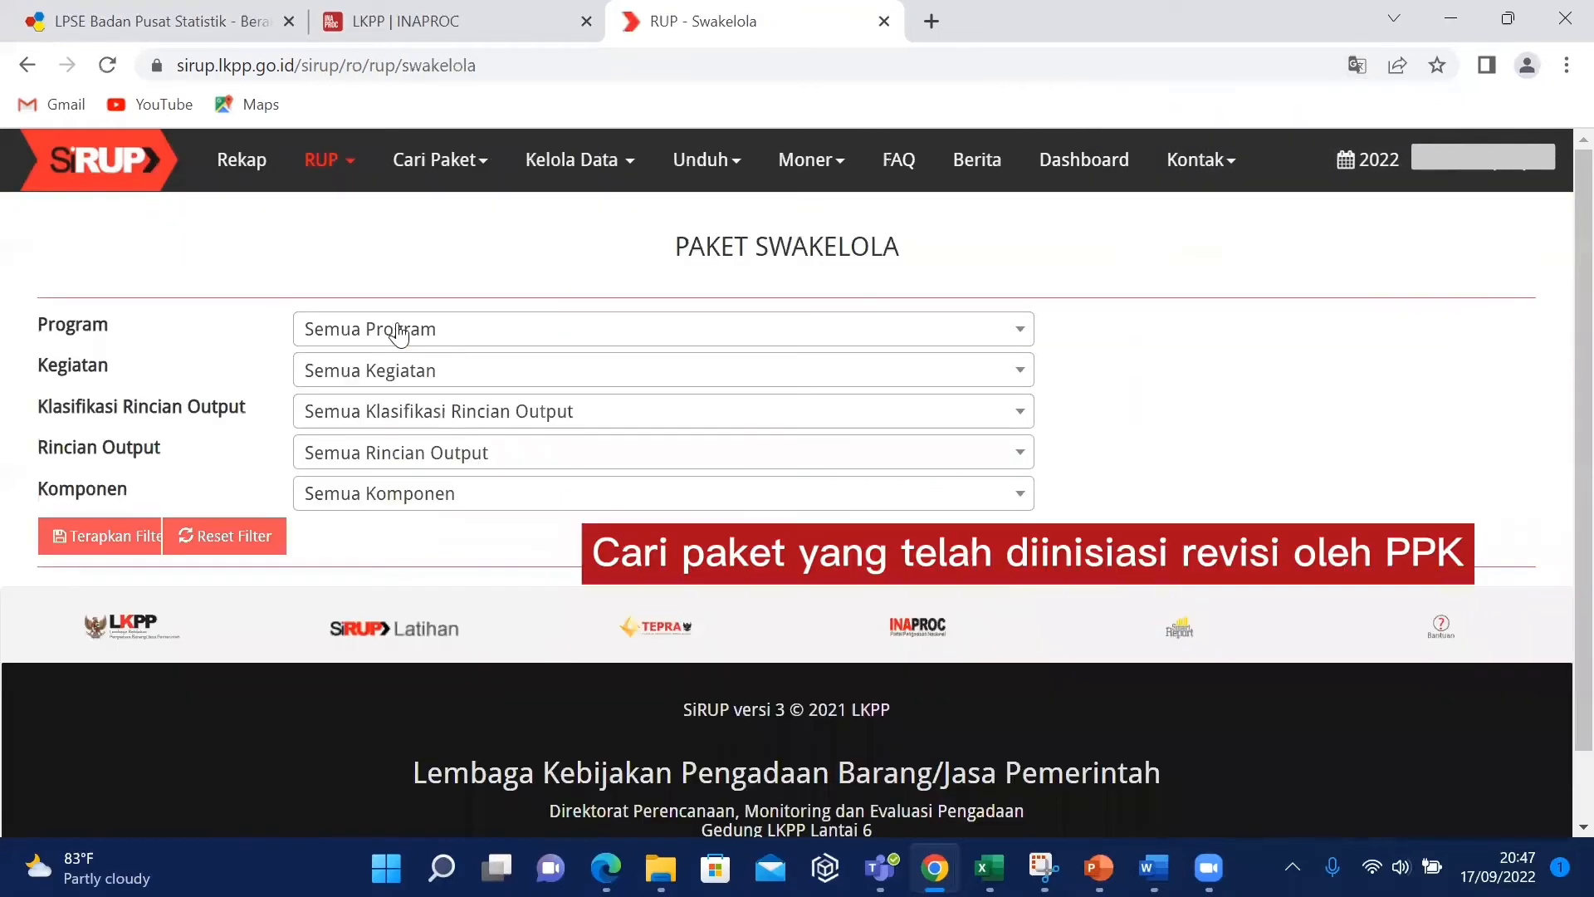
left_click(399, 332)
left_click(398, 504)
left_click(403, 371)
scroll(457, 598, "down", 2)
left_click(463, 641)
Set the remaining filters to [EBD] Layanan Manajemen Kinerja Internal, [955] Layanan Manajemen Keuangan and [051] Tanpa Komponen, and apply them
left_click(465, 411)
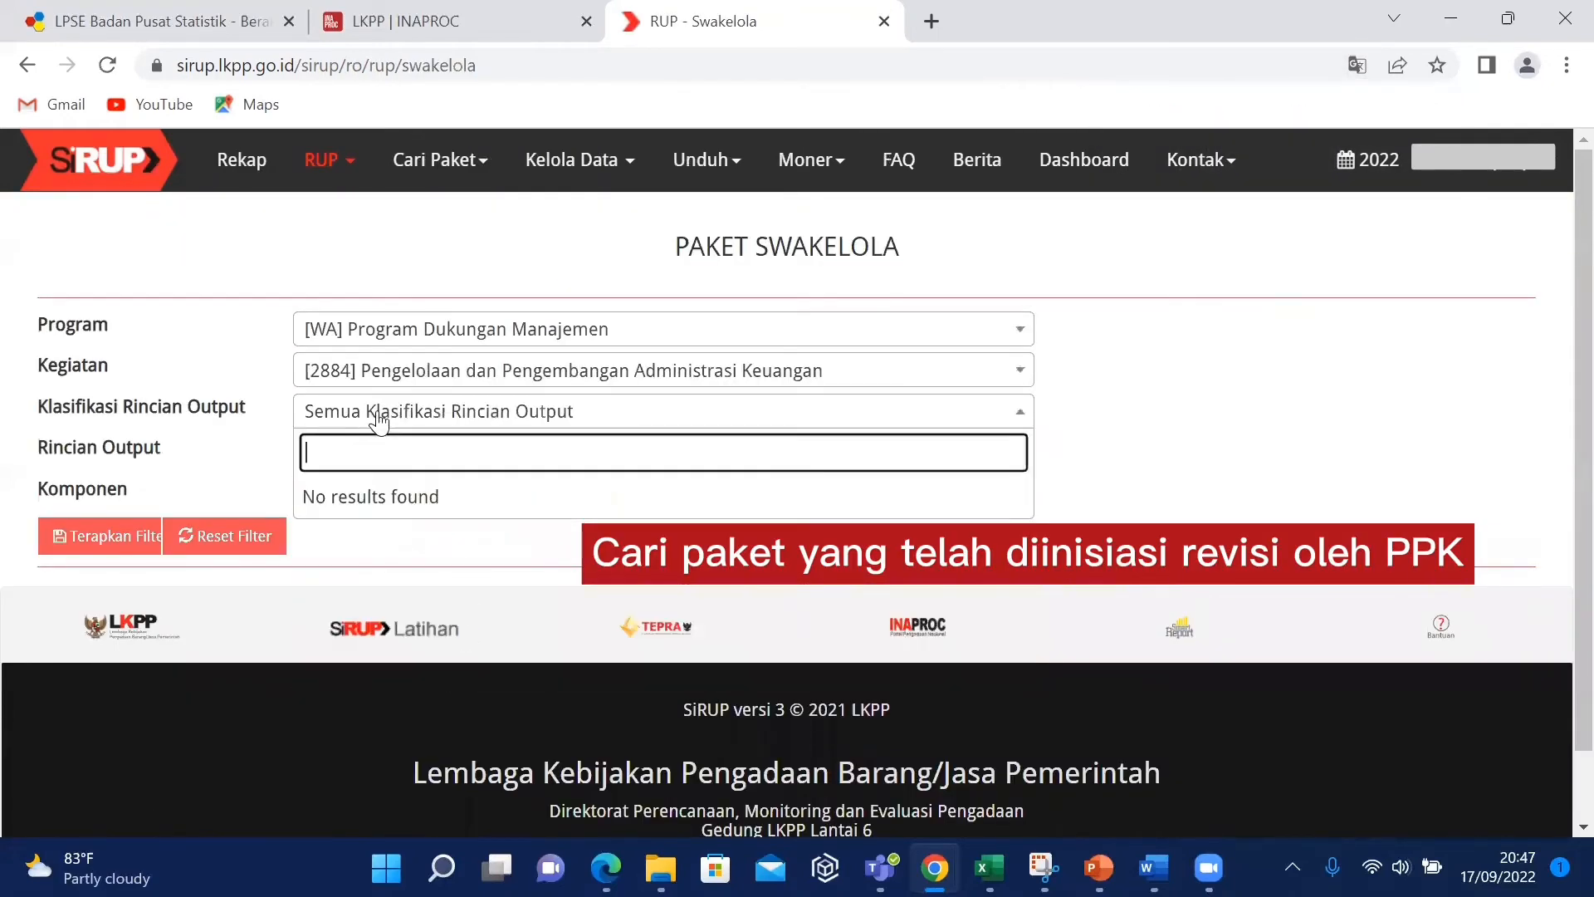
left_click(465, 498)
left_click(407, 452)
left_click(383, 589)
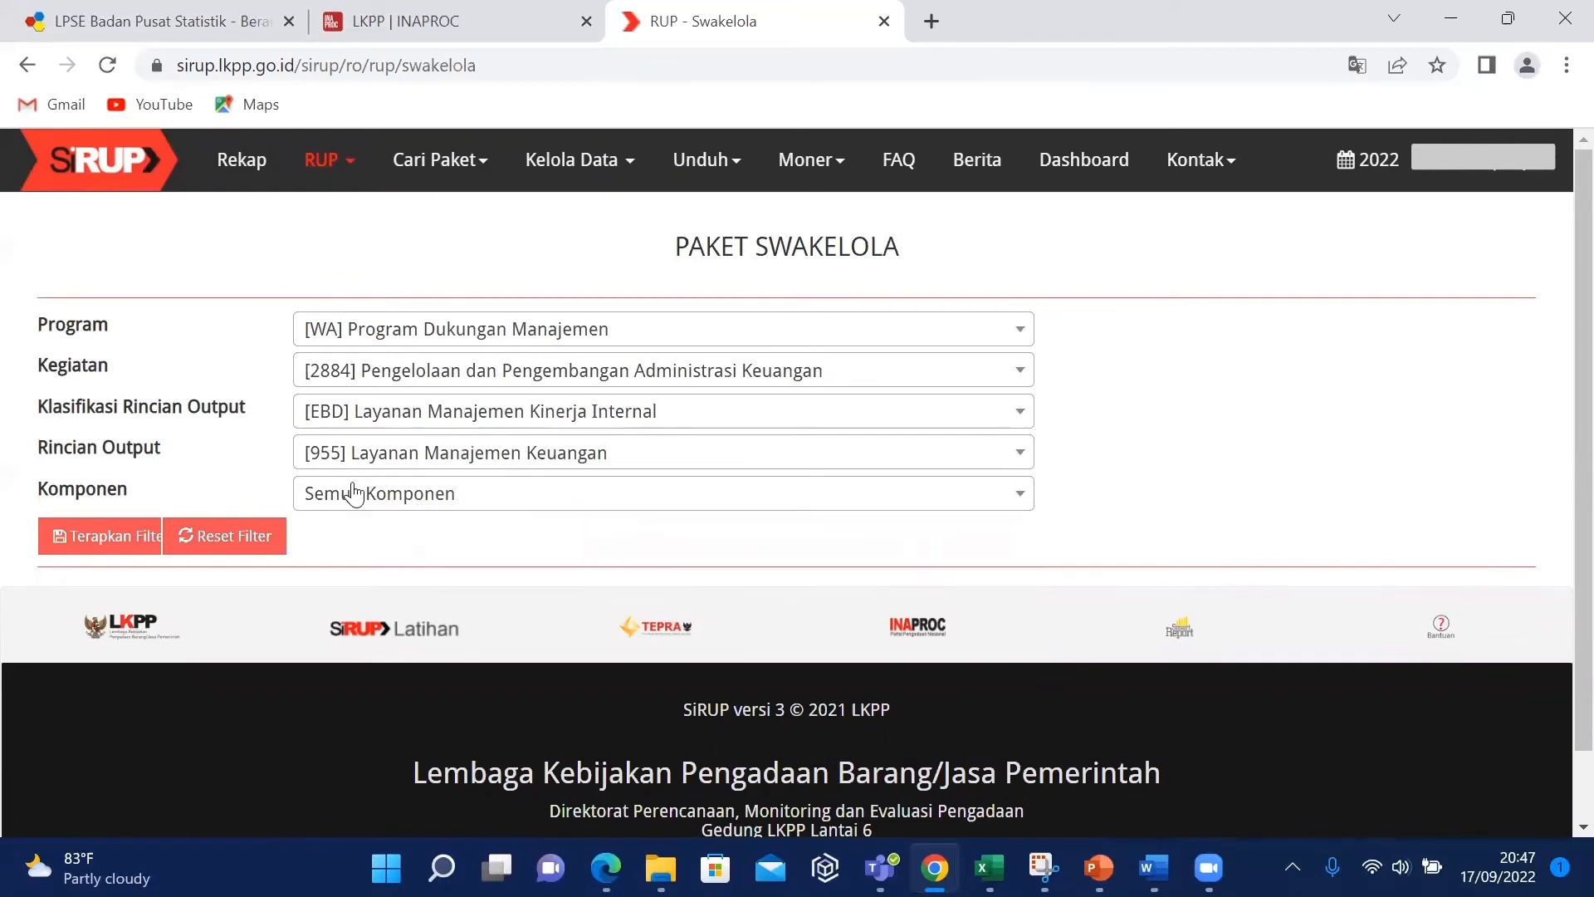
left_click(356, 493)
left_click(350, 593)
left_click(133, 540)
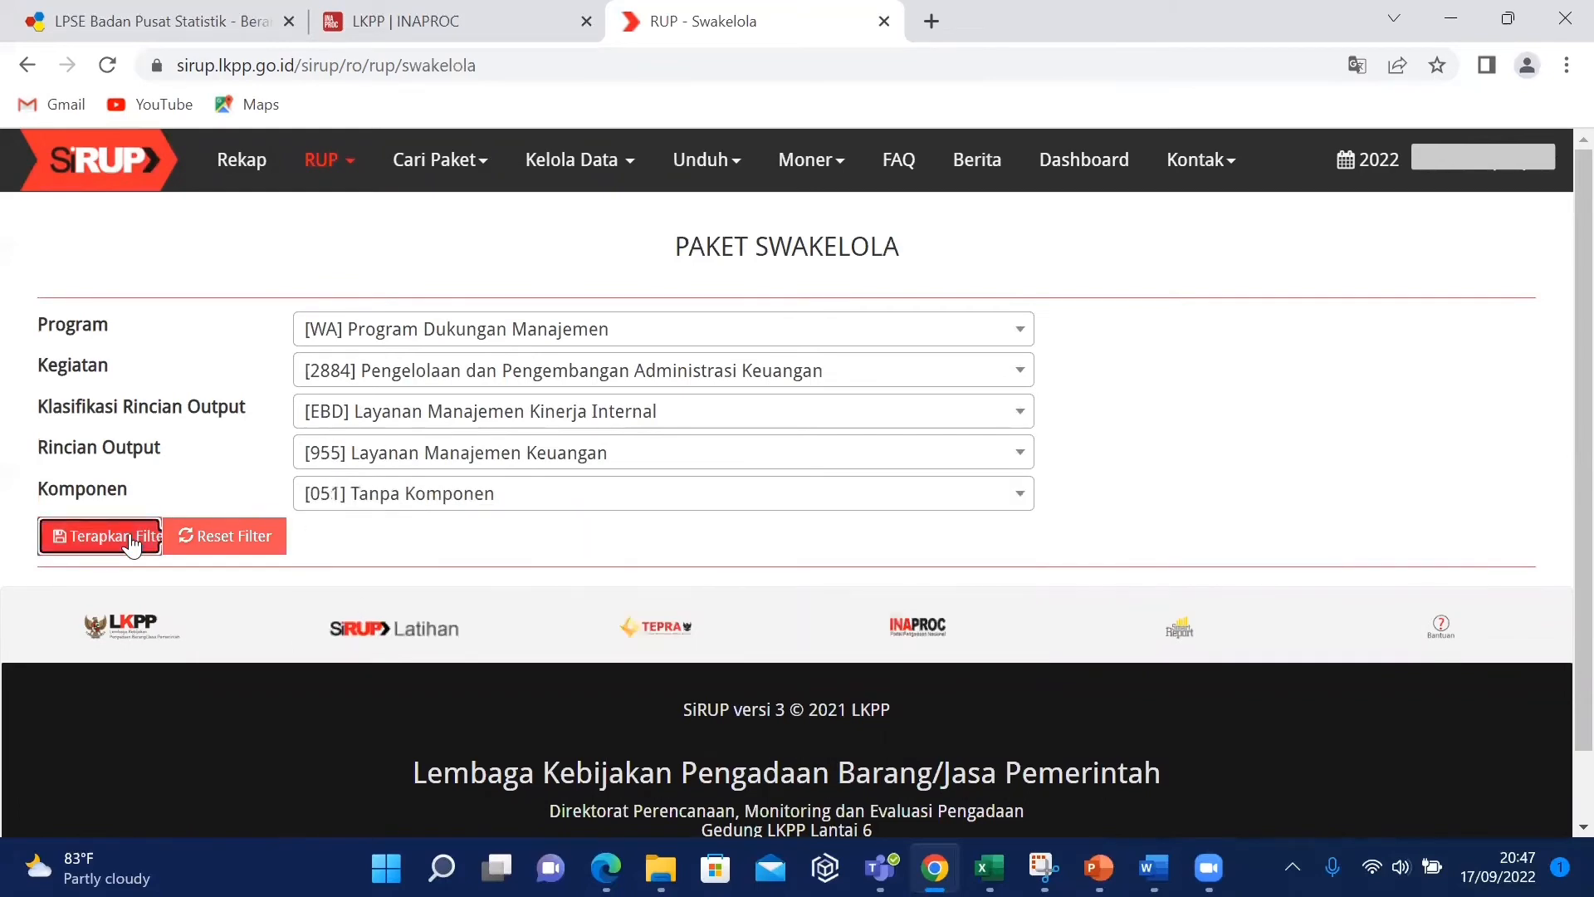
Open the provider packages within the Tanpa Komponen swakelola package and check both list pages for packages with initiated revisions
scroll(1555, 515, "down", 3)
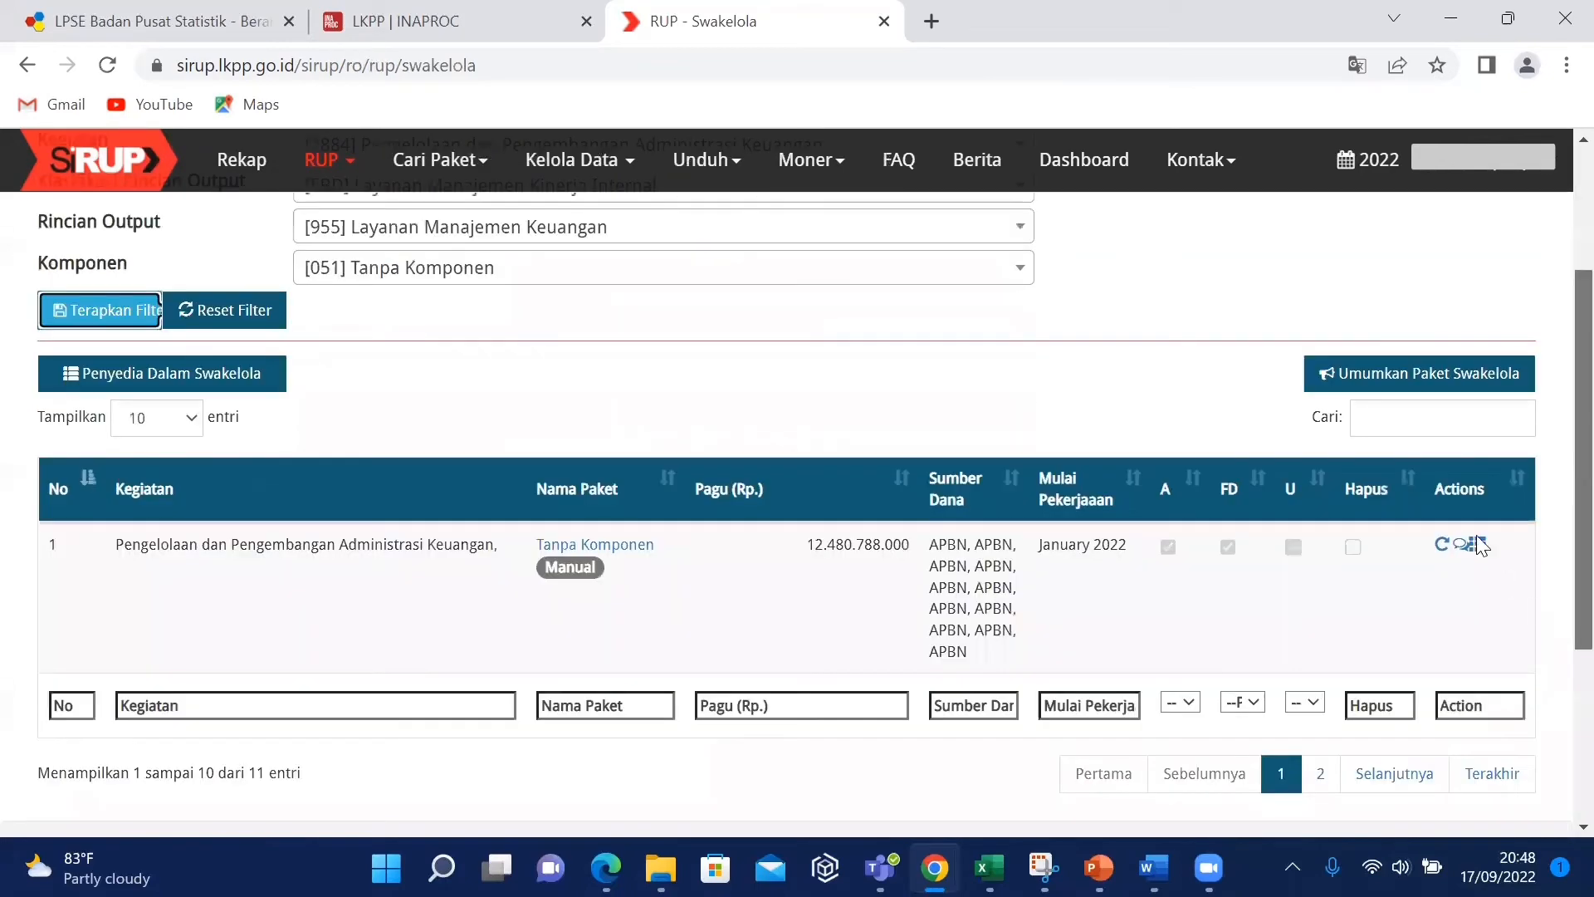
left_click(1476, 499)
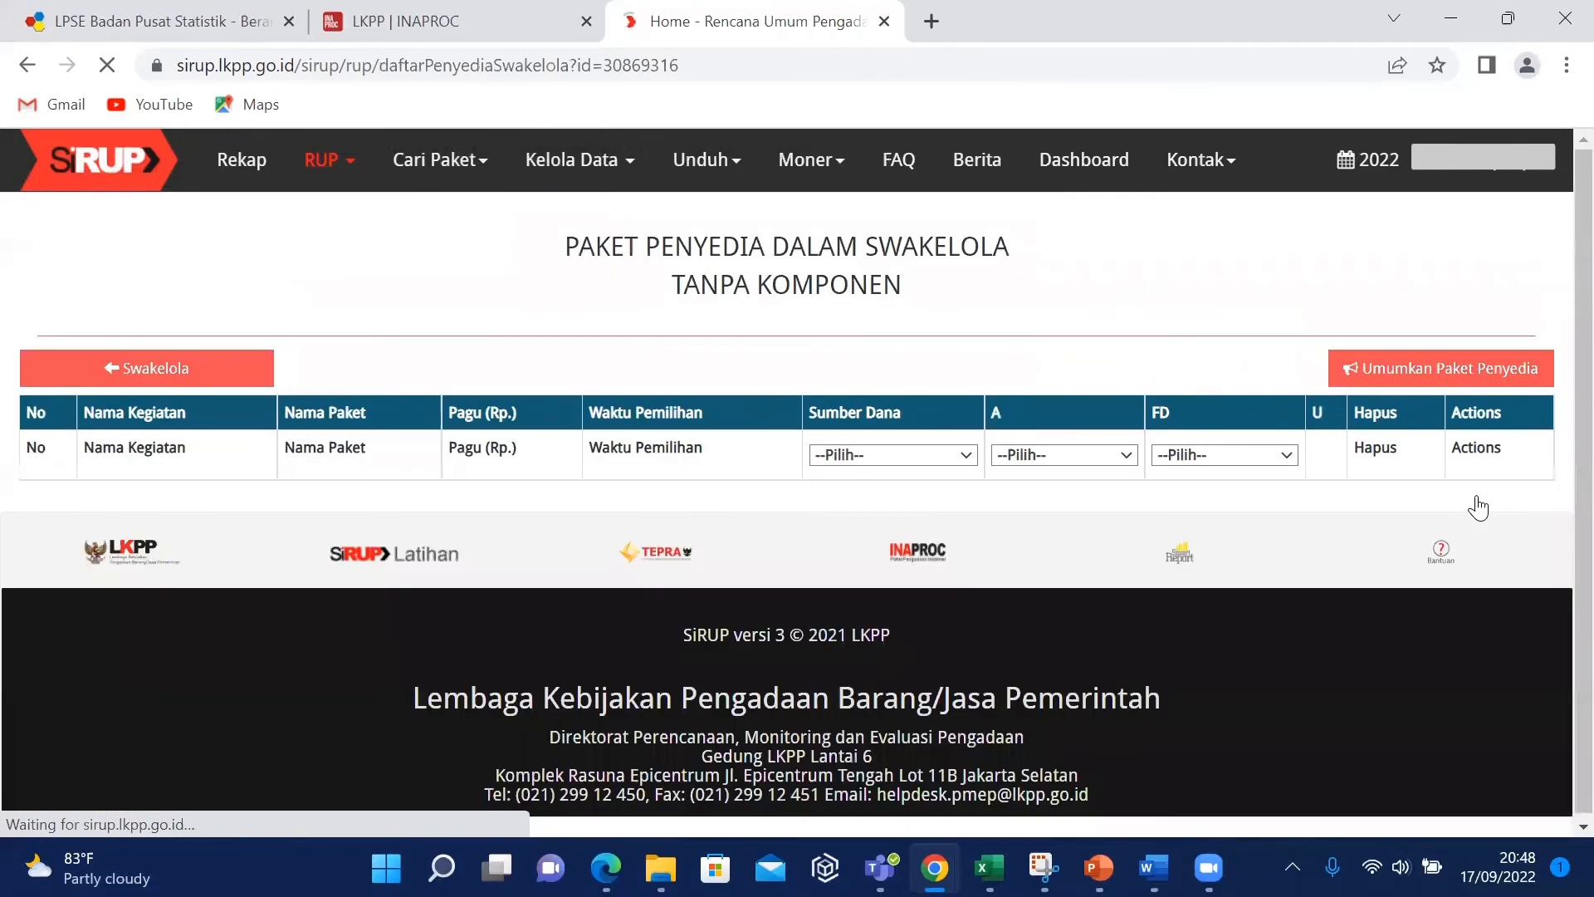
scroll(1555, 465, "down", 10)
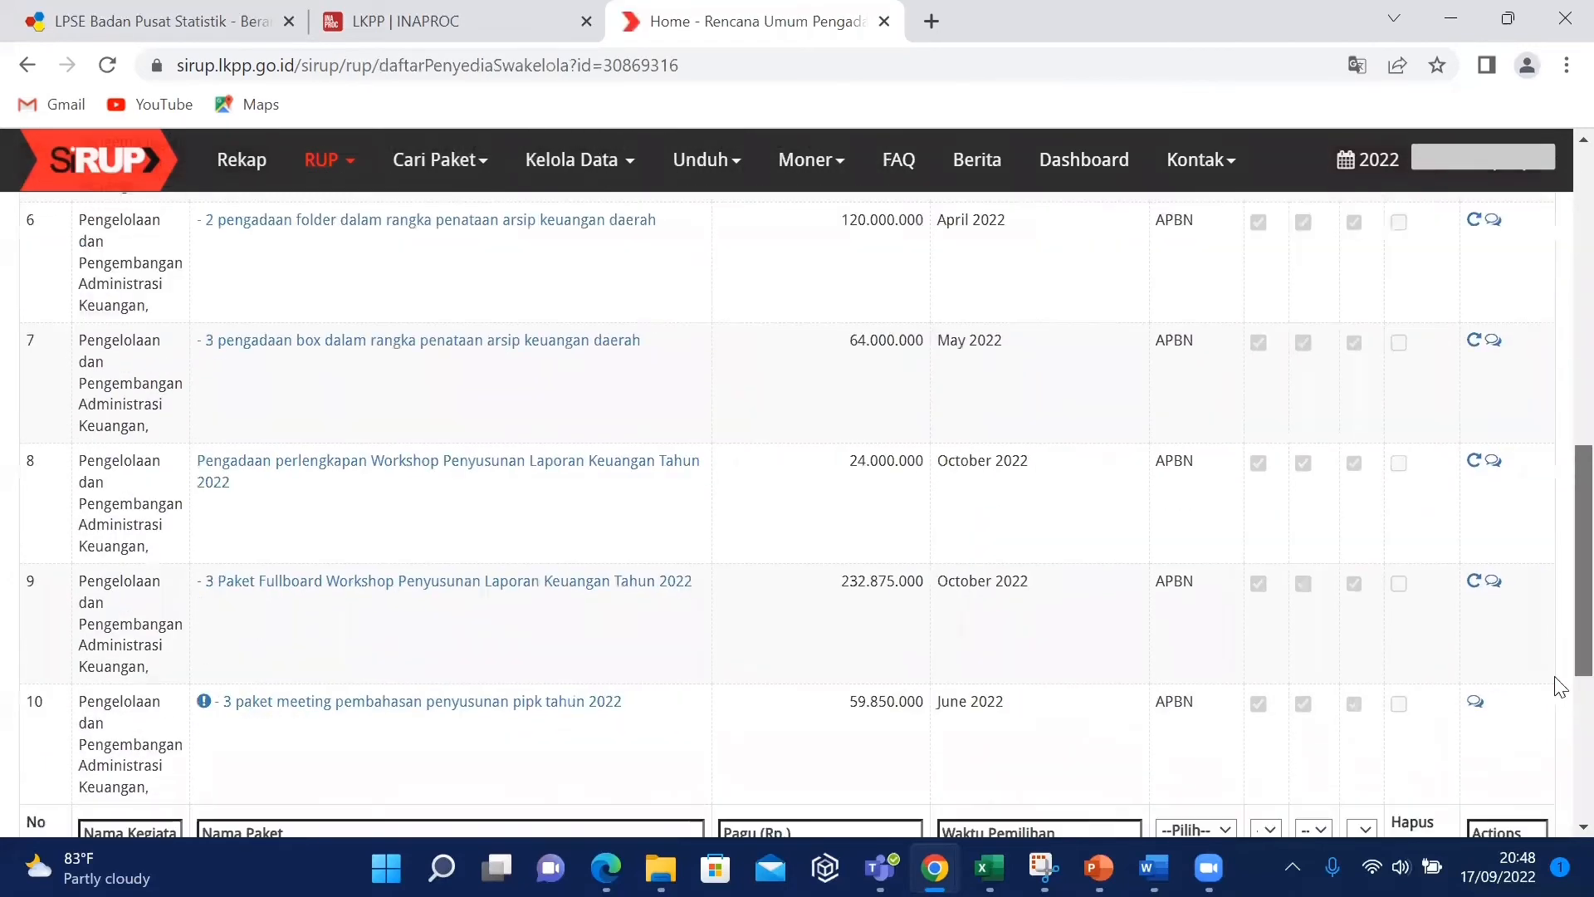
scroll(1560, 698, "down", 2)
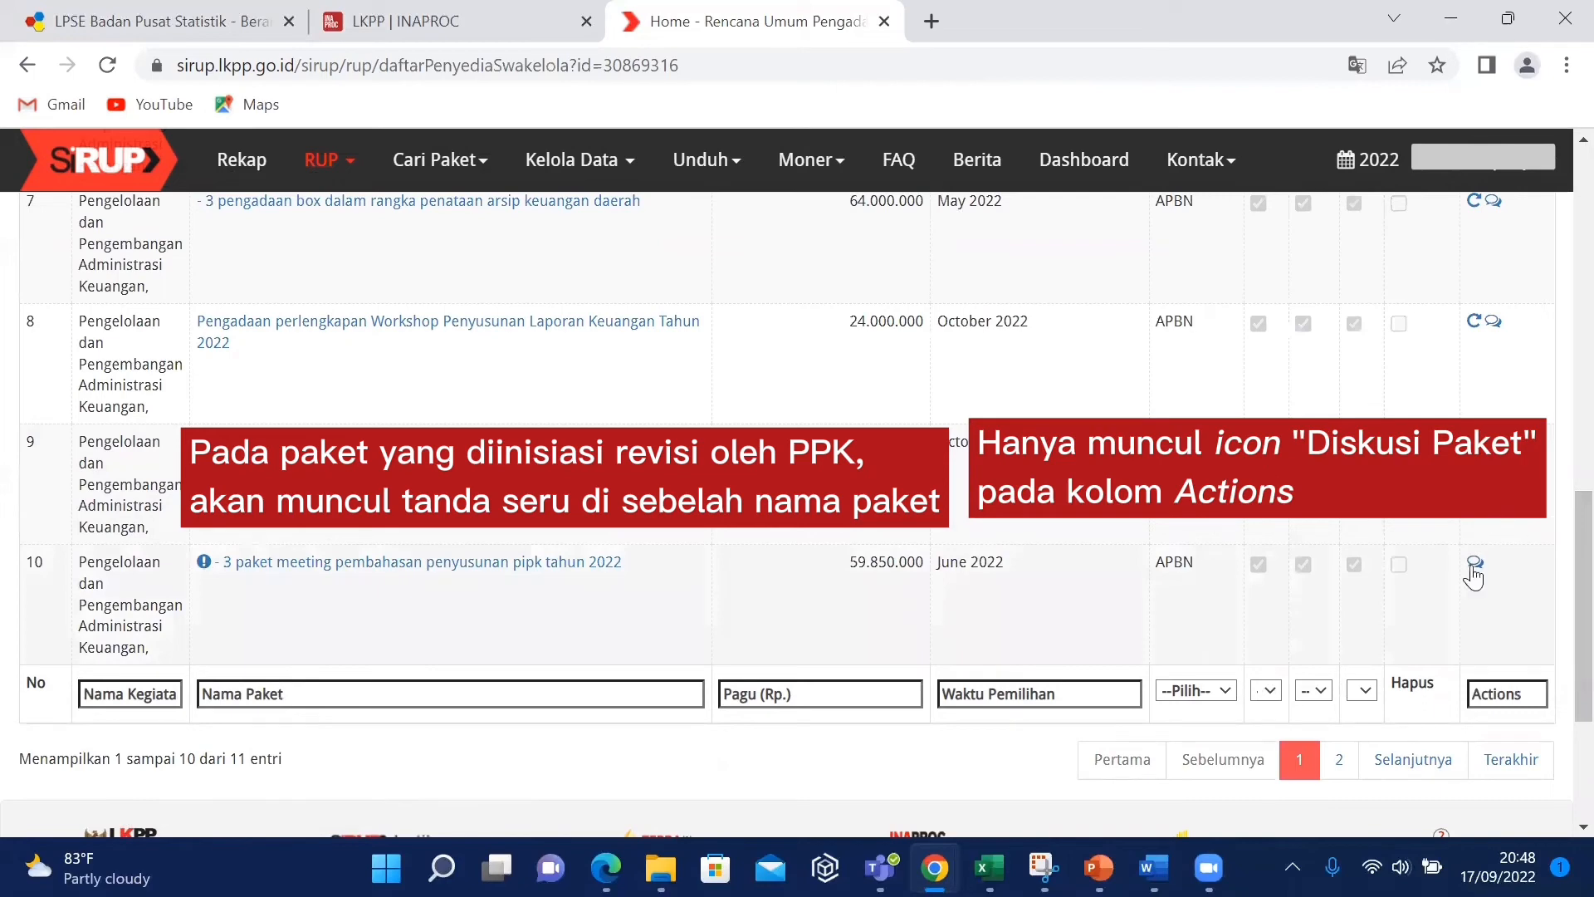
left_click(1339, 759)
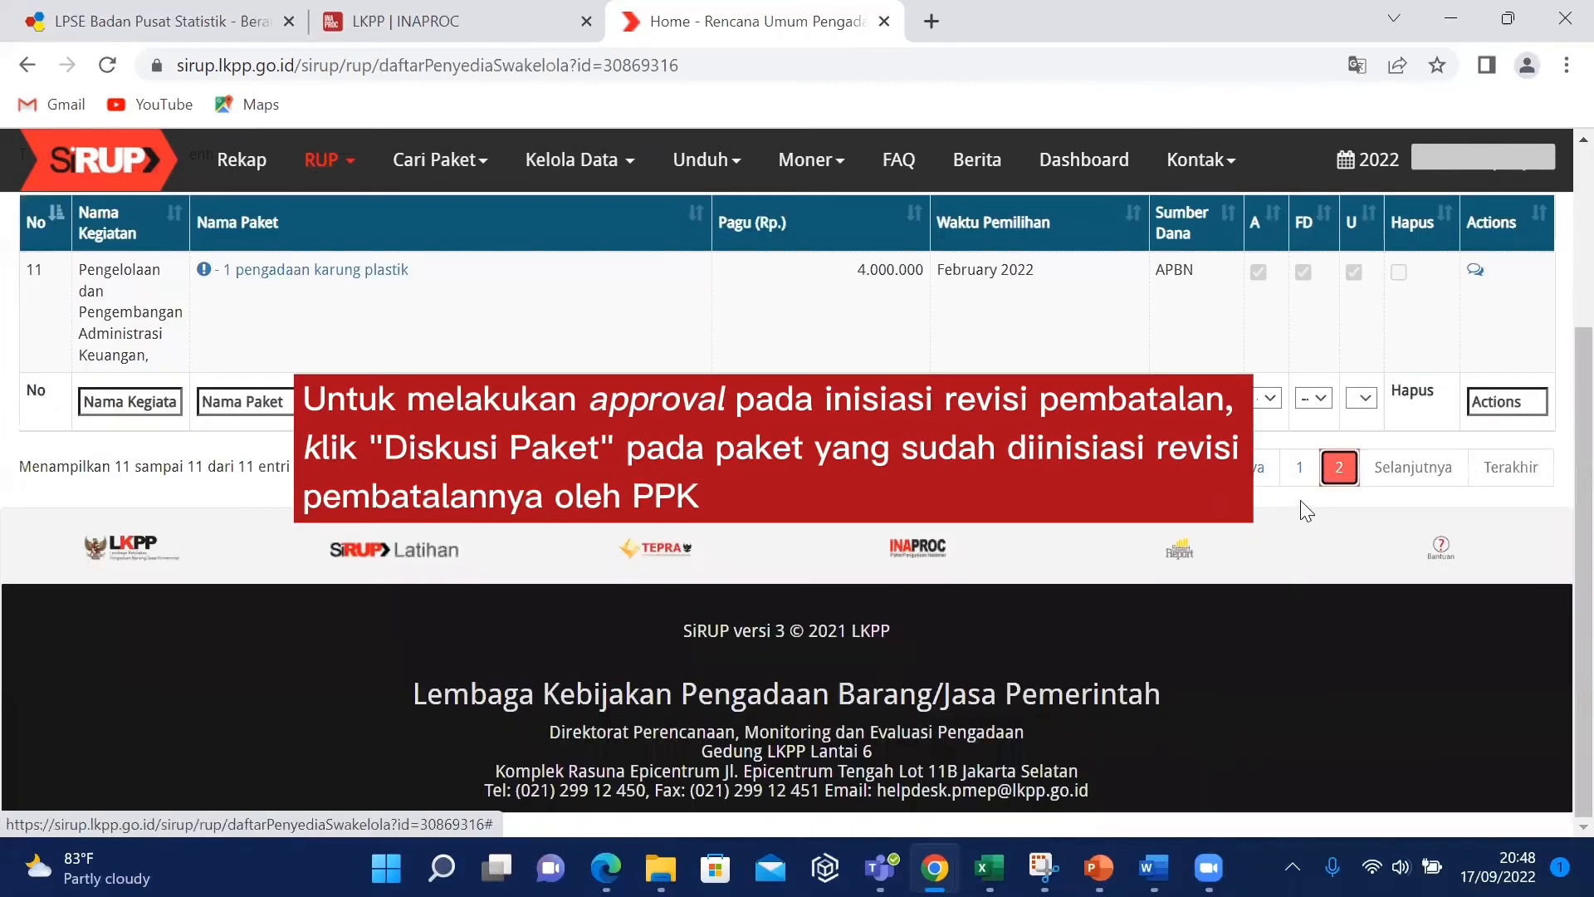
Open the package discussion for "3 paket meeting pembahasan penyusunan pipk tahun 2022" on the list's first page and approve its cancellation initiation
left_click(1299, 467)
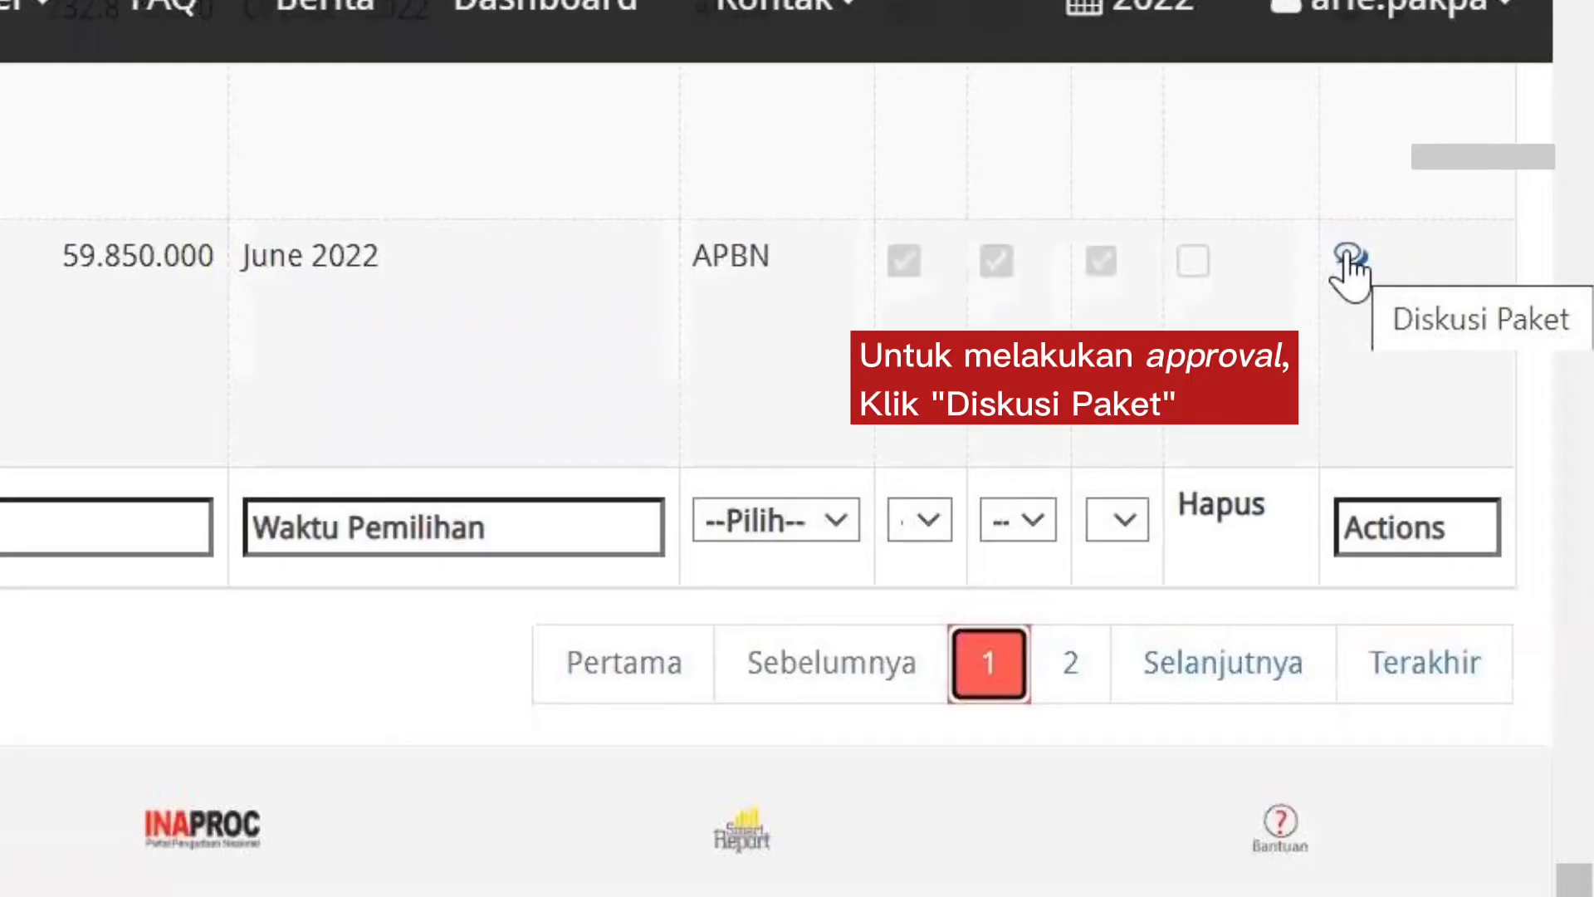
left_click(1349, 257)
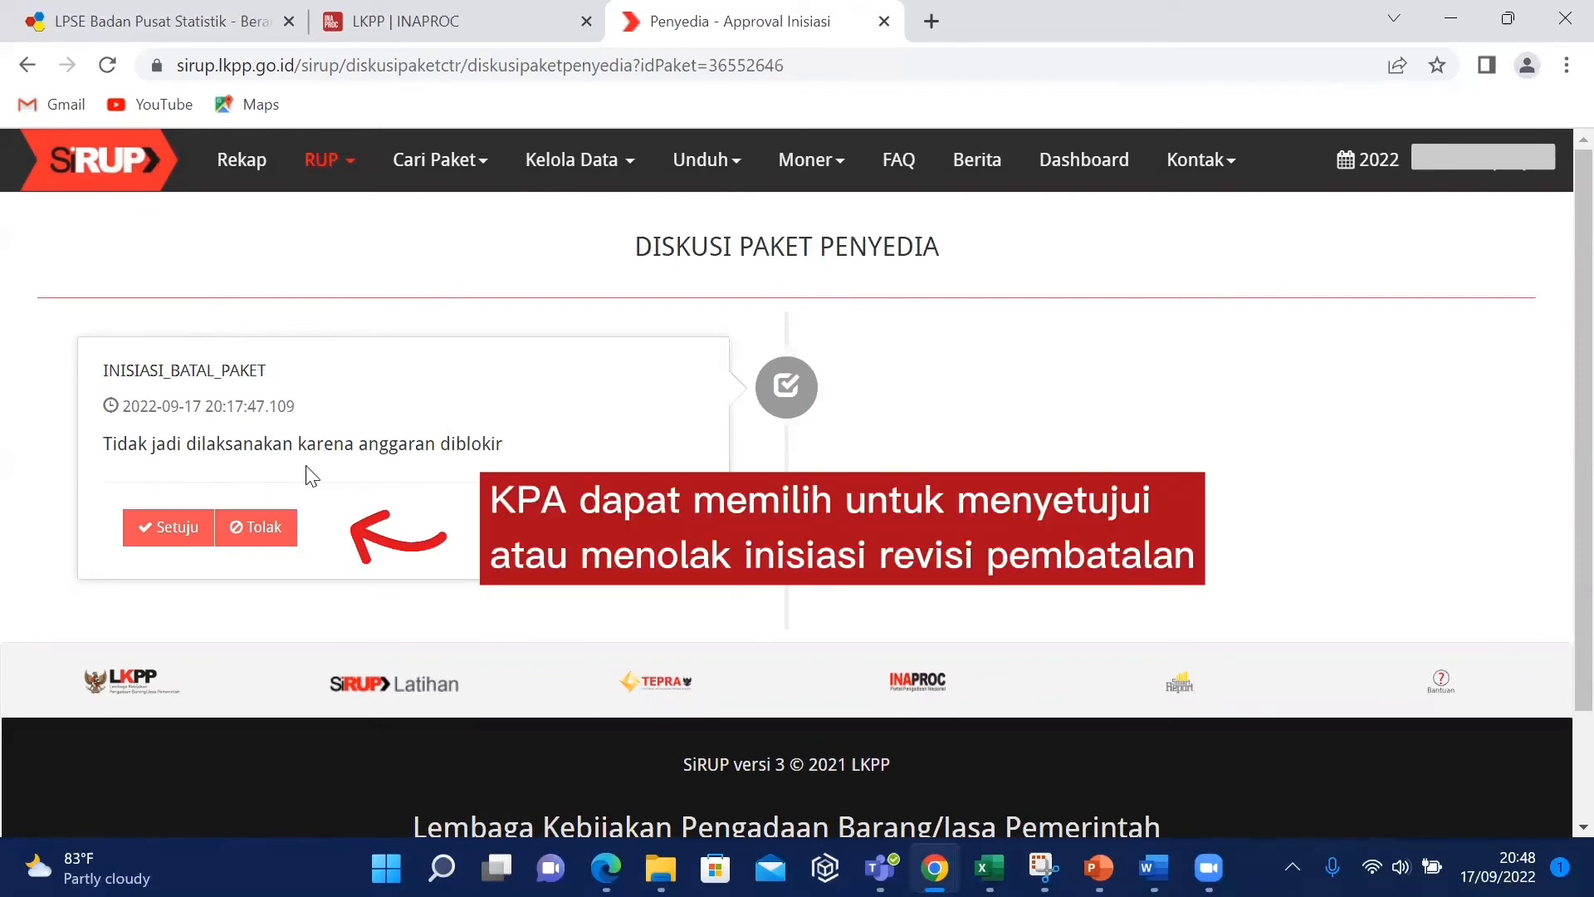
left_click(159, 534)
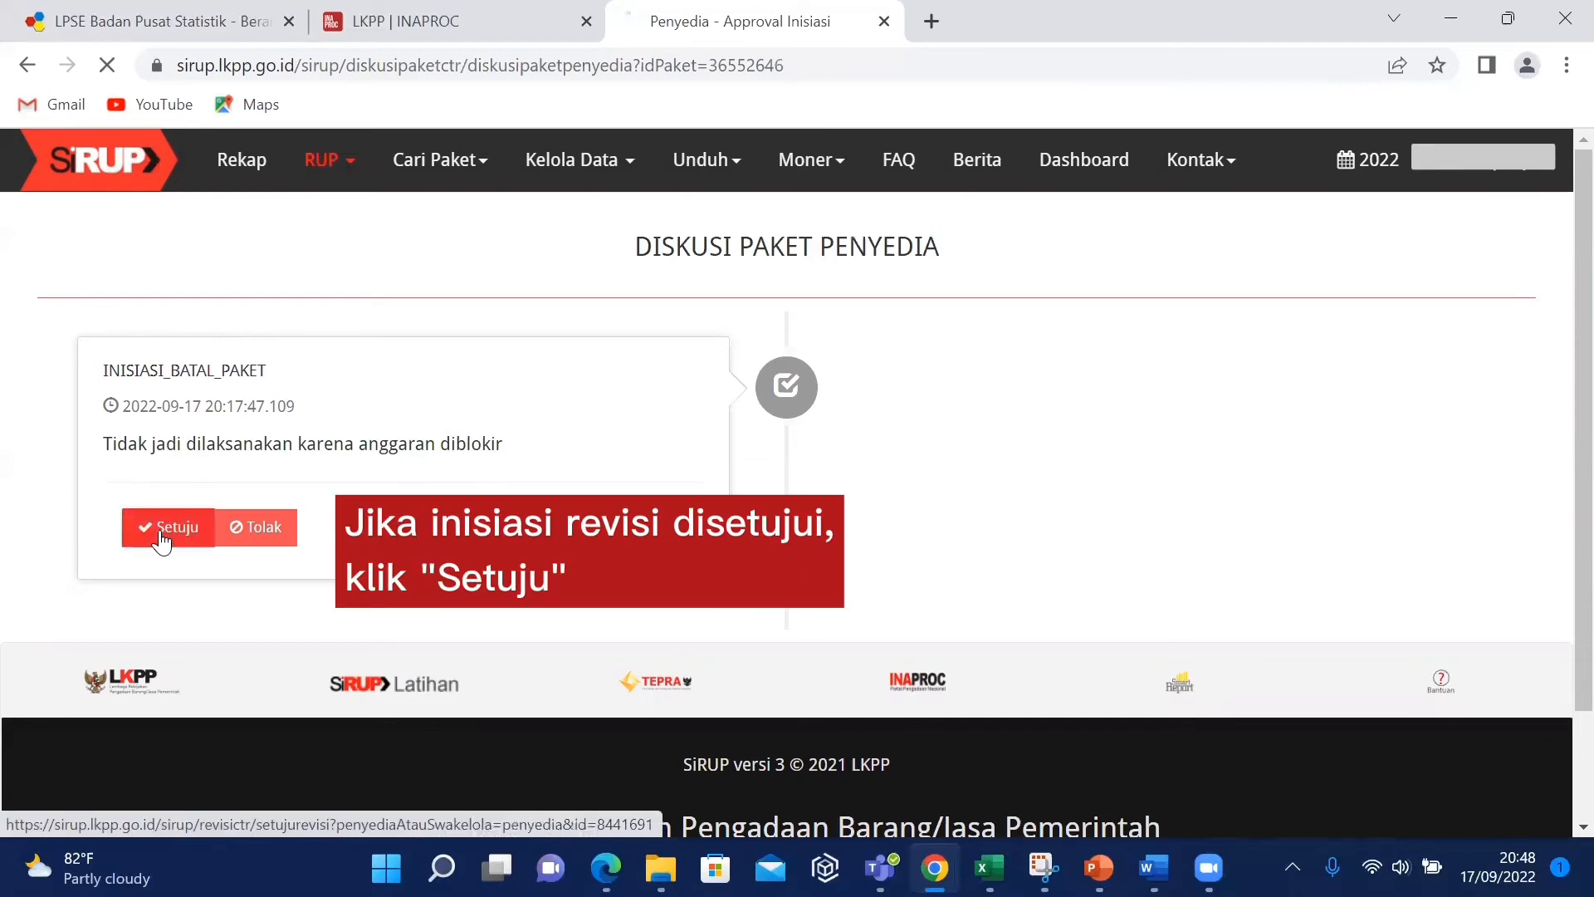
Open the package discussion for "1 pengadaan karung plastik" on the second page of the provider package list
scroll(1562, 498, "down", 3)
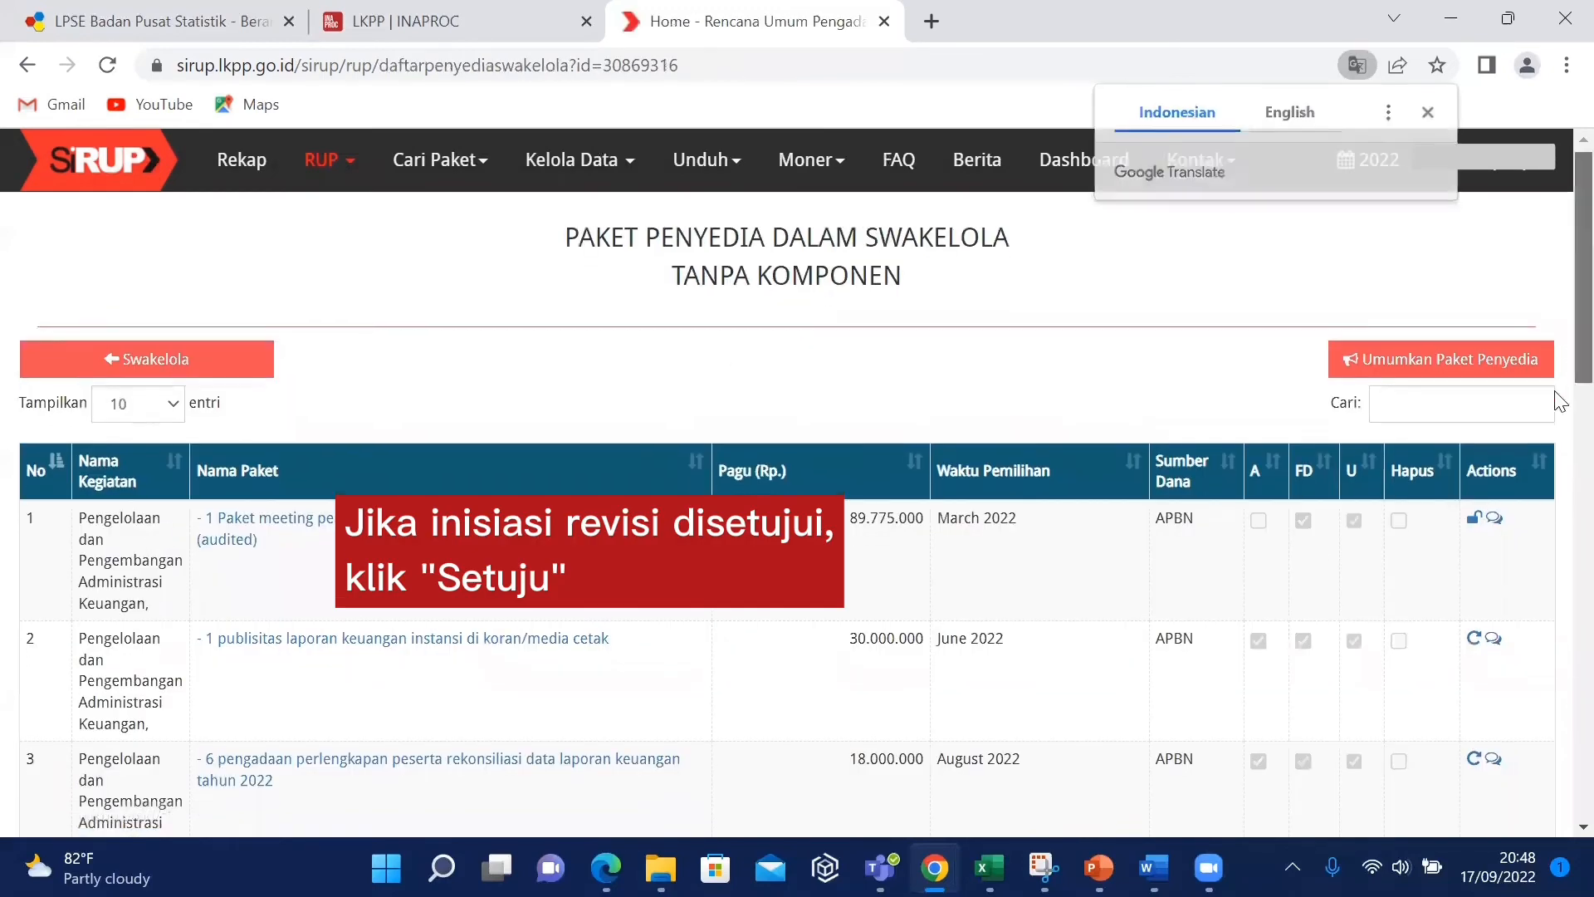
scroll(1561, 588, "down", 7)
scroll(1562, 736, "down", 3)
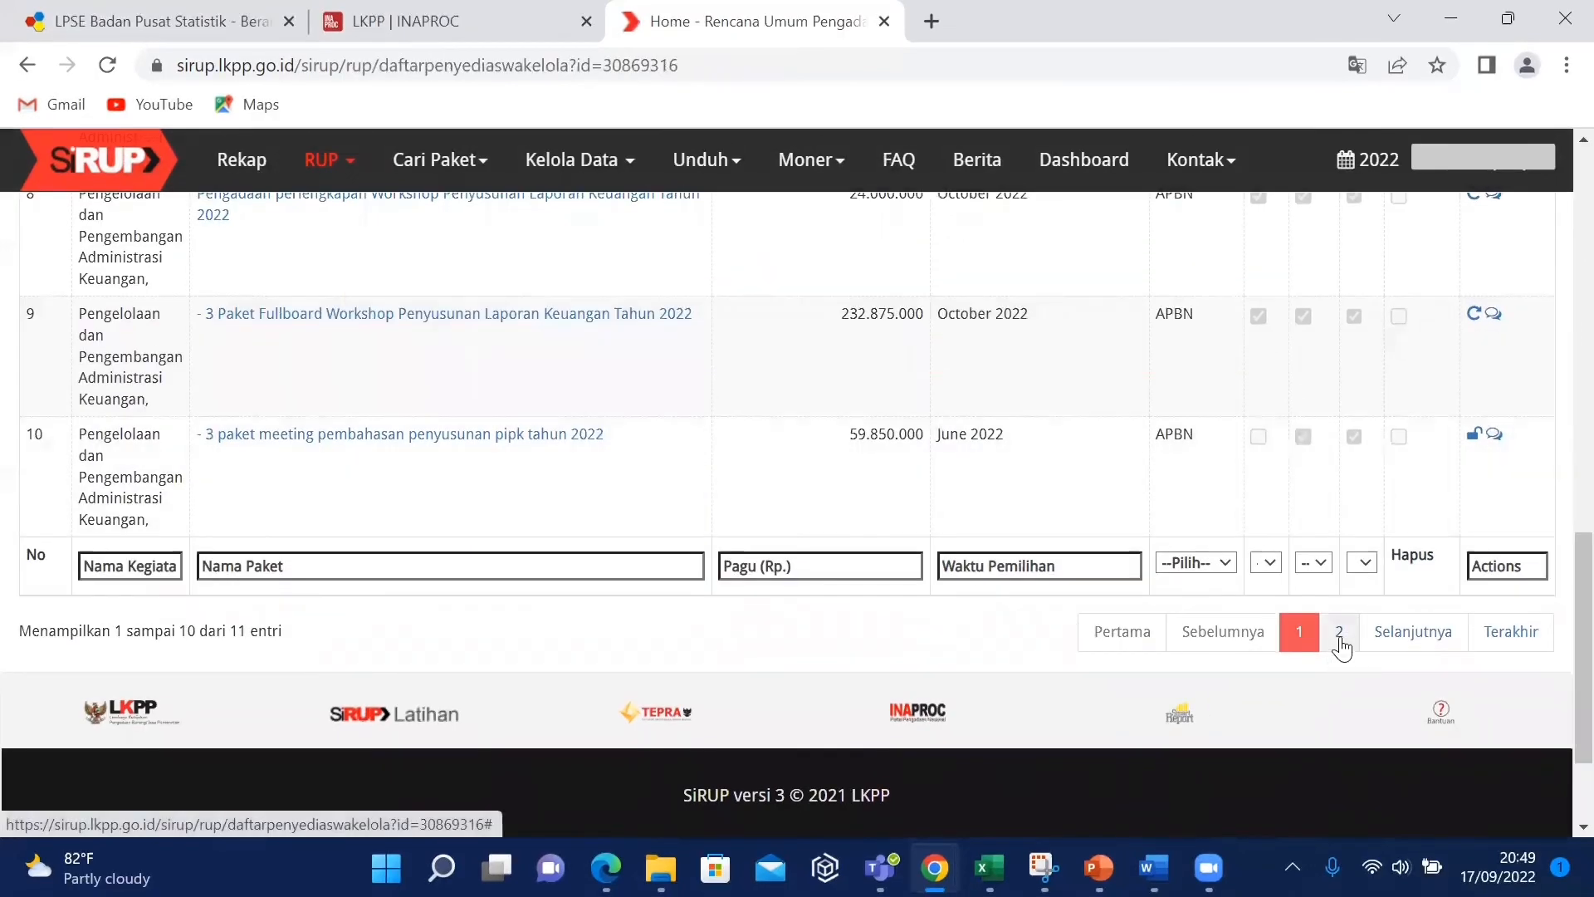
left_click(1339, 634)
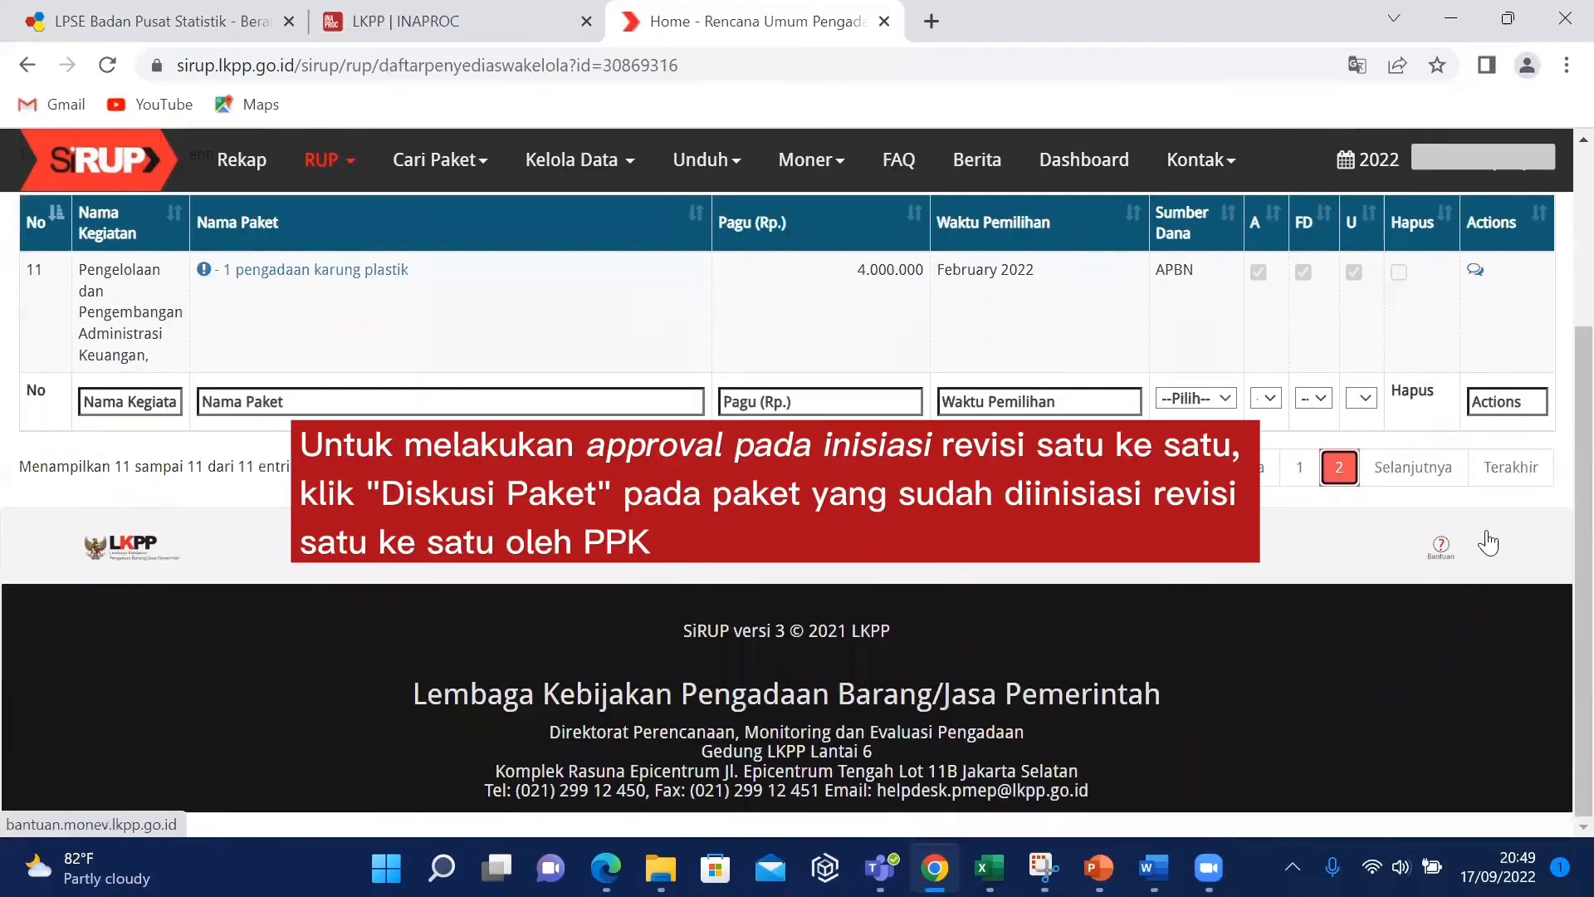
scroll(320, 387, "up", 1)
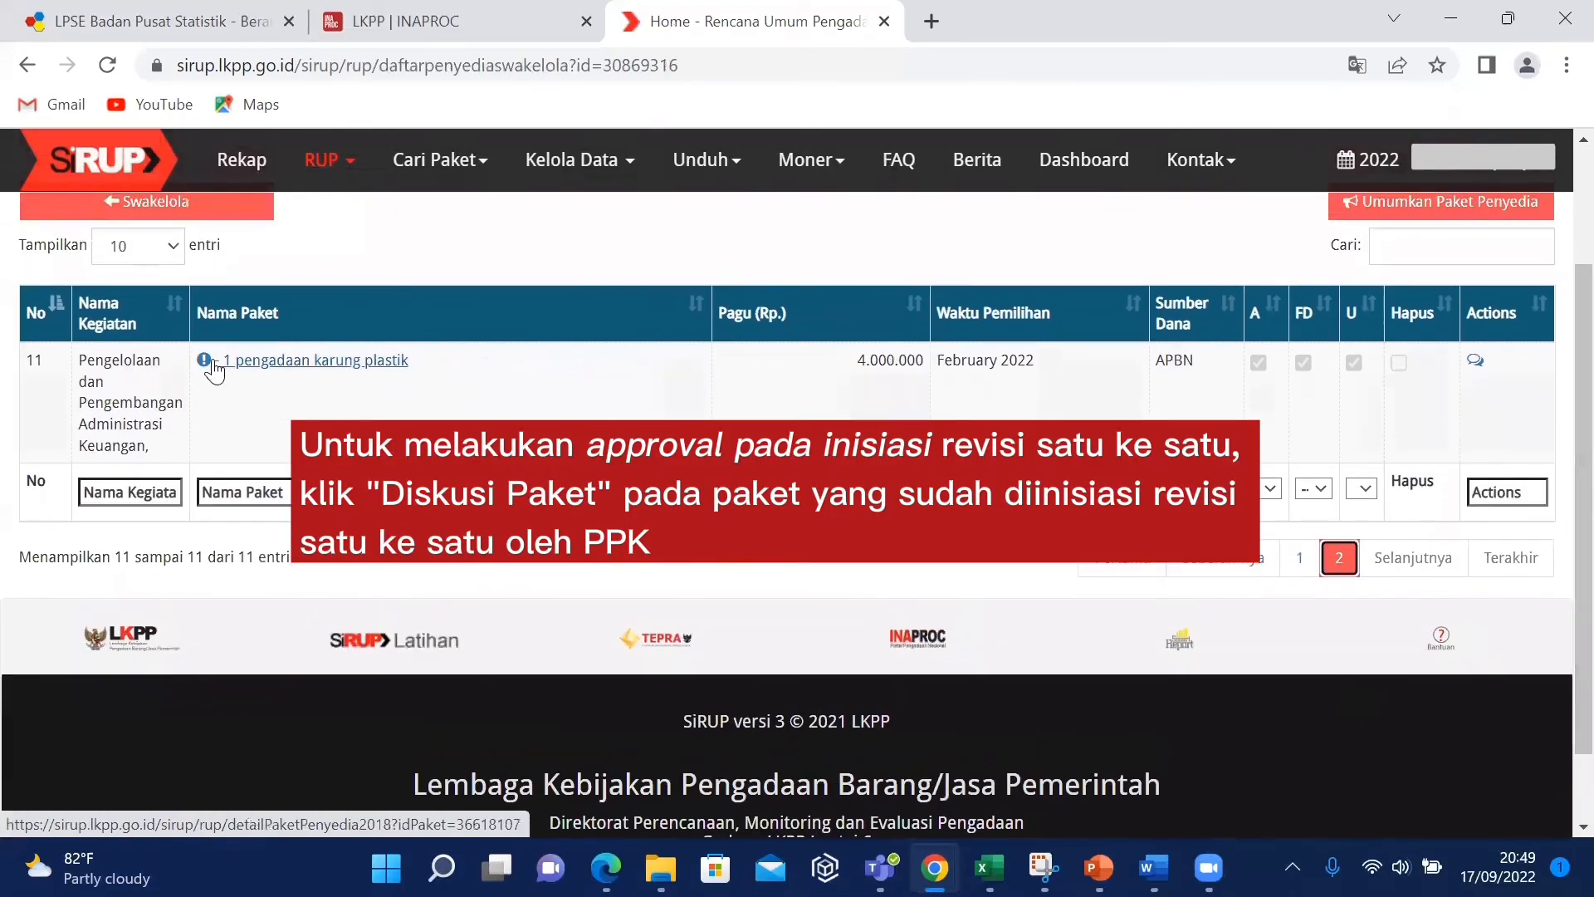
left_click(1476, 371)
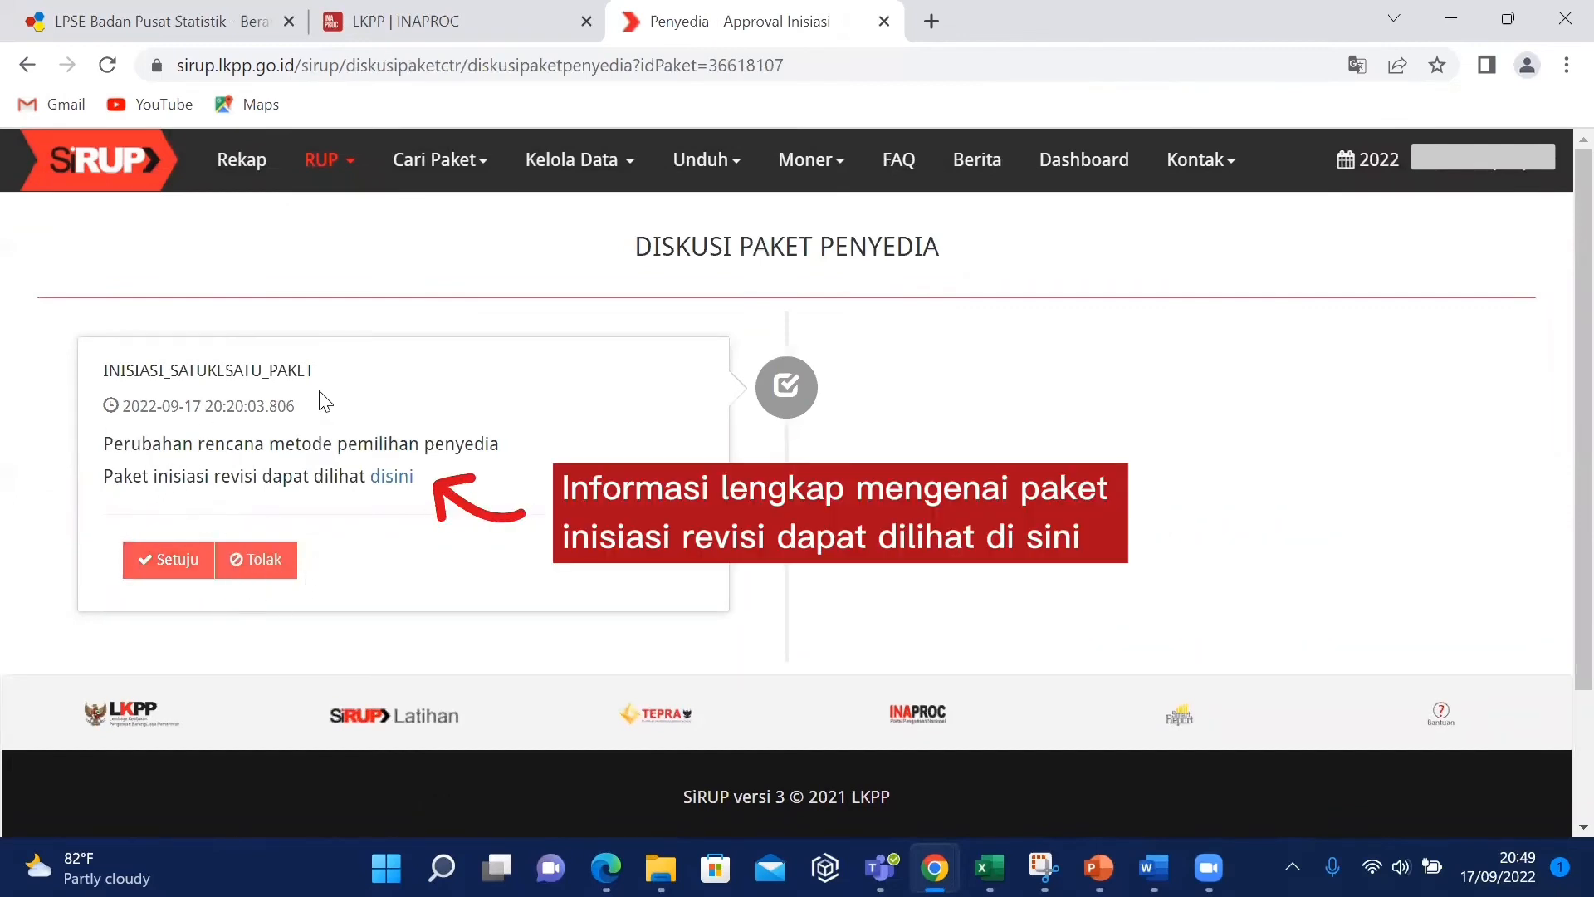
Review the full details of the revised package, close them, and approve the one-to-one revision initiation
left_click(397, 478)
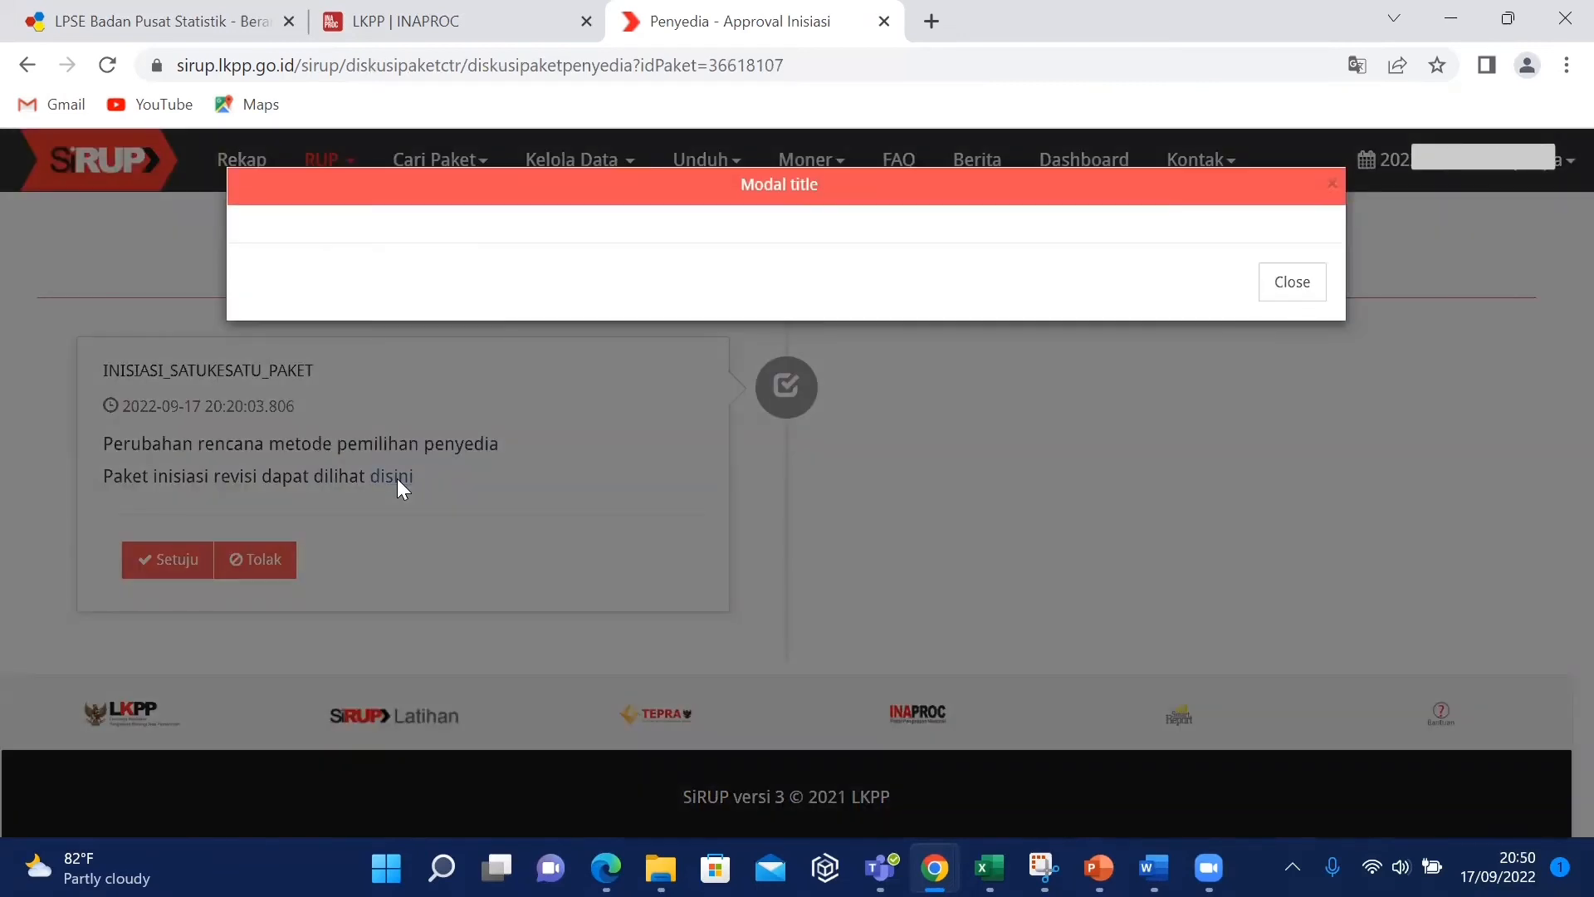
scroll(1555, 359, "down", 2)
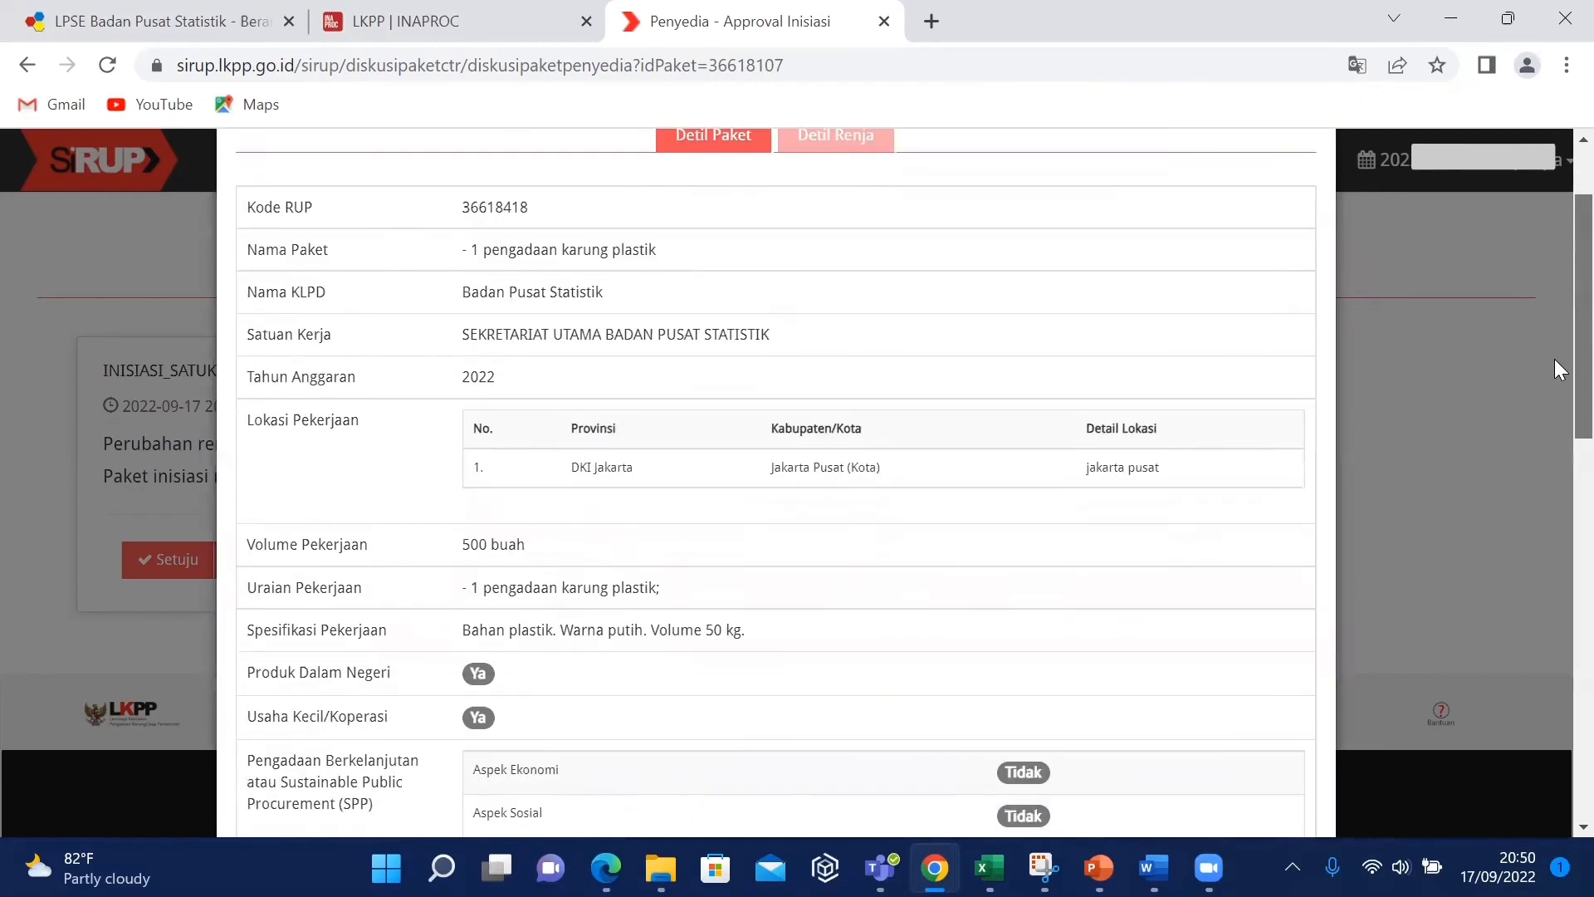
left_click_drag(1555, 359, 1554, 632)
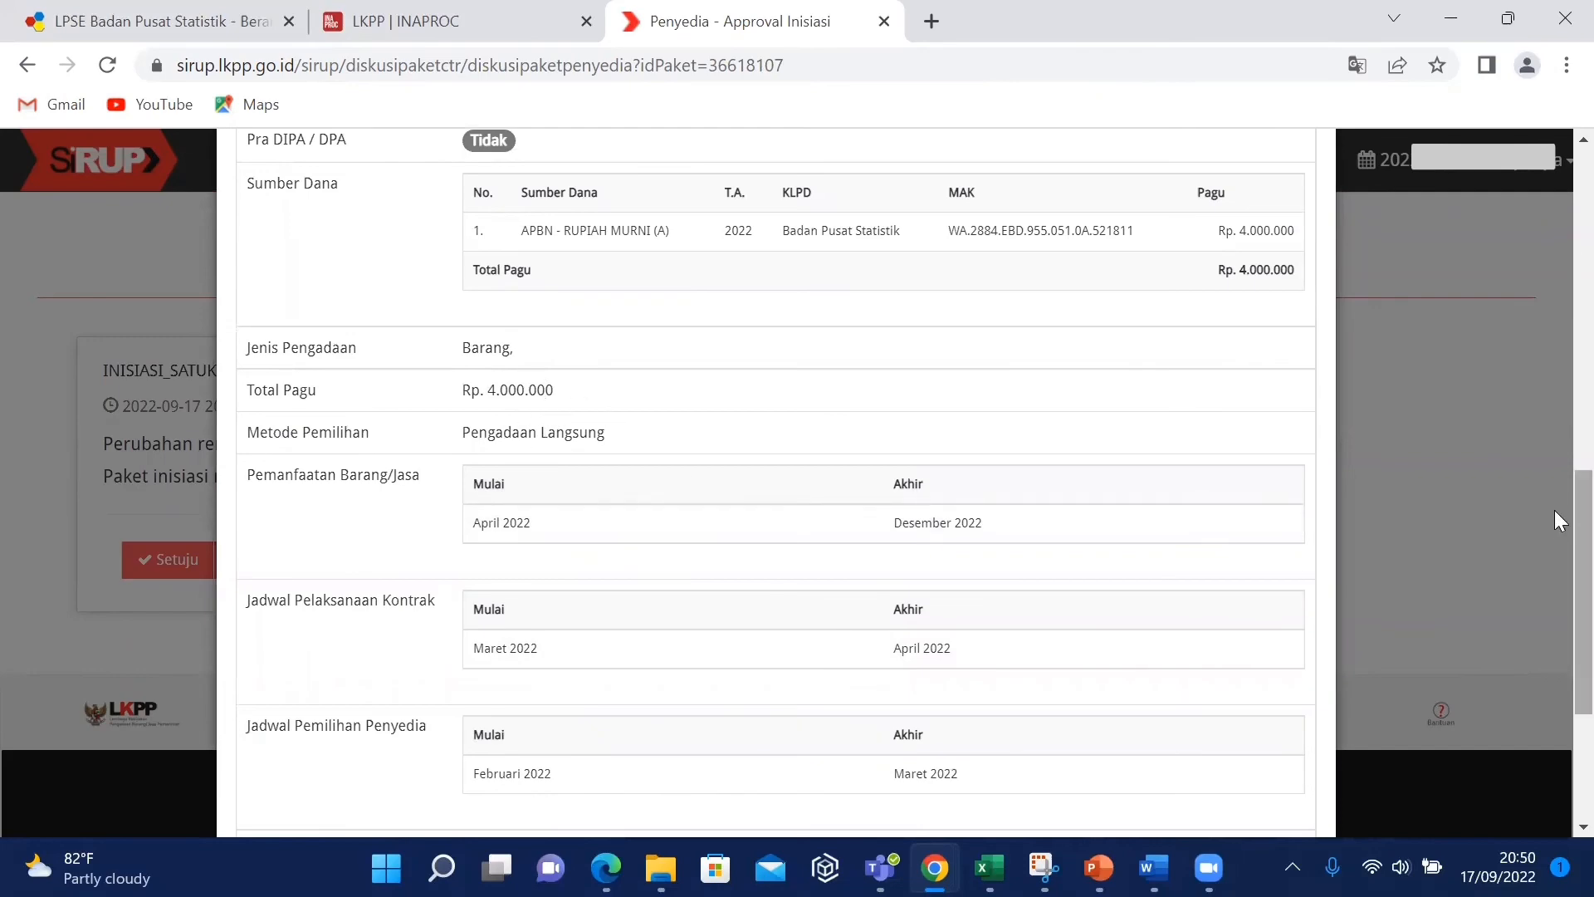
left_click_drag(1555, 509, 1554, 643)
left_click(1201, 762)
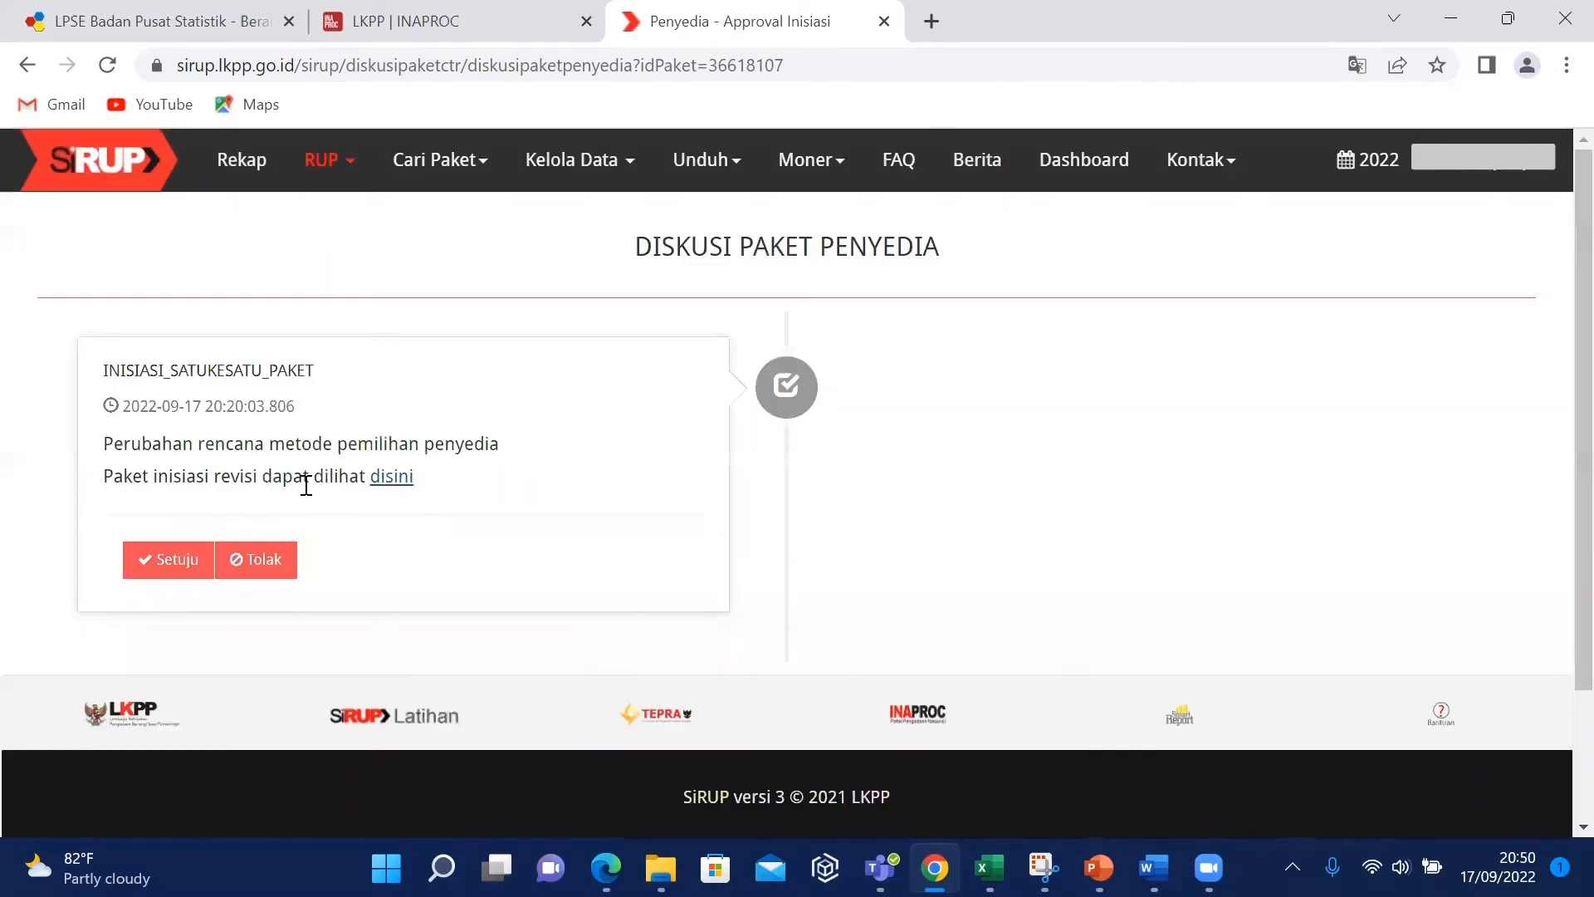
left_click(169, 572)
left_click(169, 572)
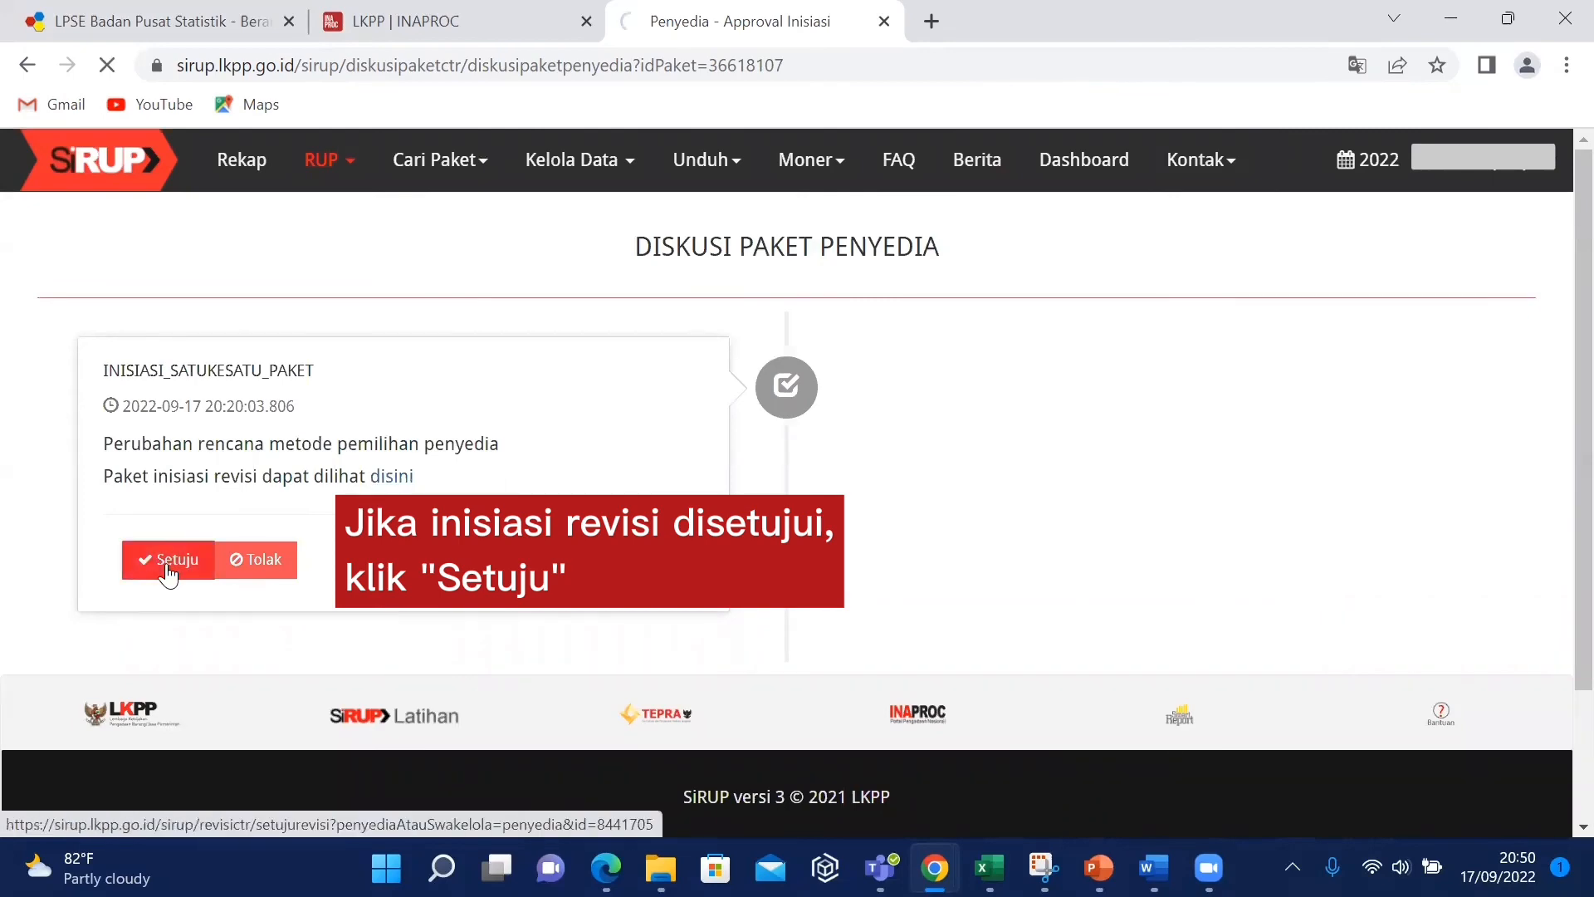
Examine the details of "1 pengadaan karung plastik" on the list's second page, including its selection method and package history, and close them
scroll(1555, 559, "down", 15)
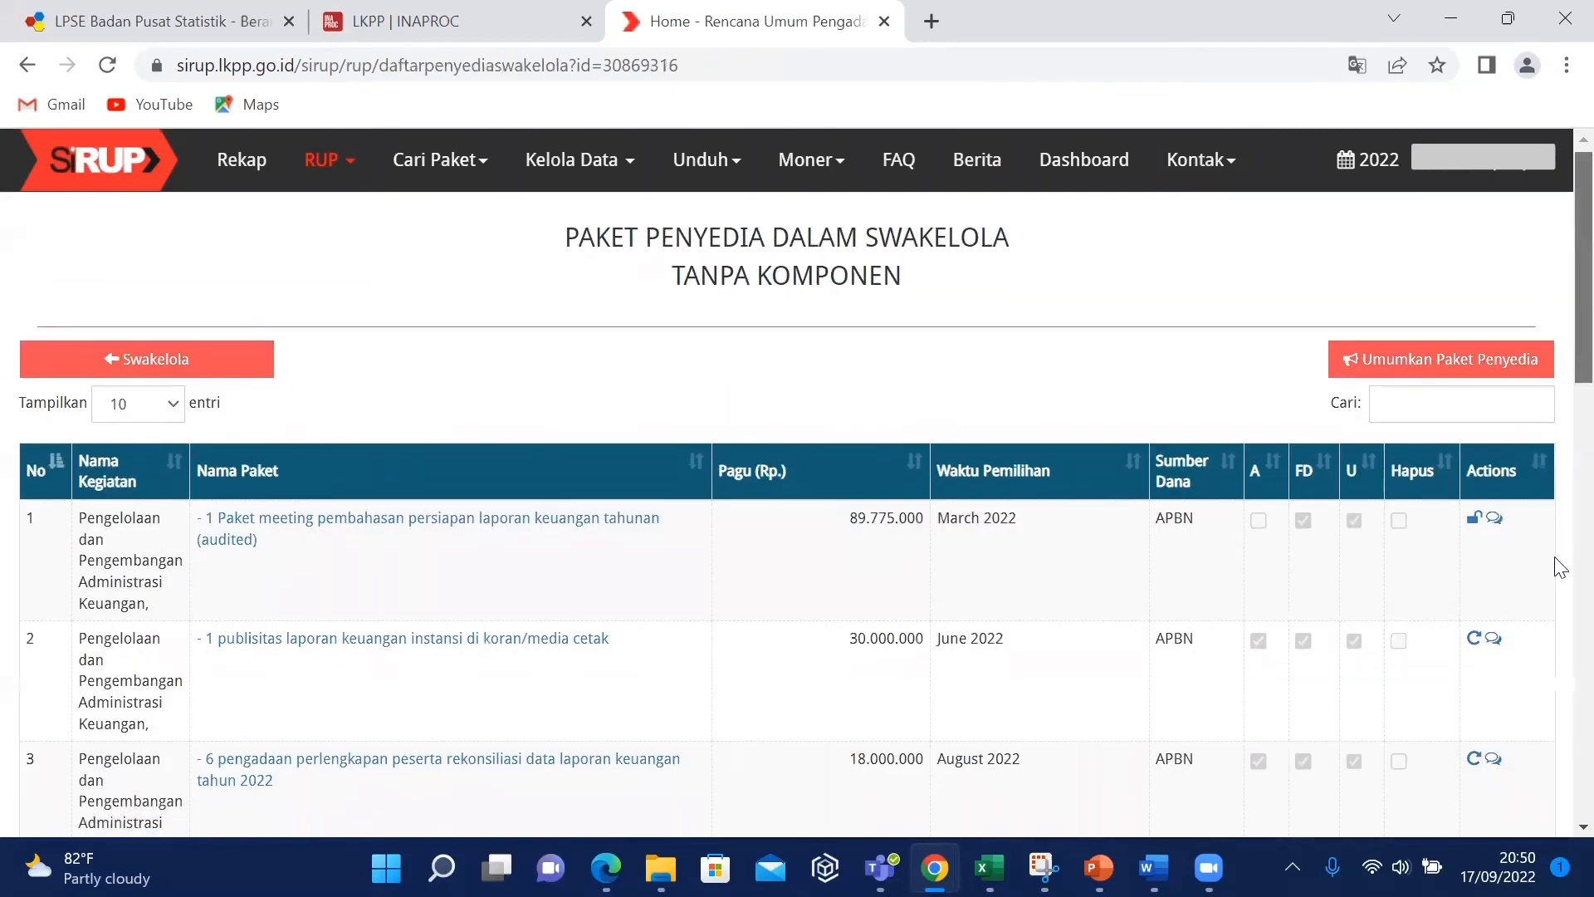
left_click(1338, 568)
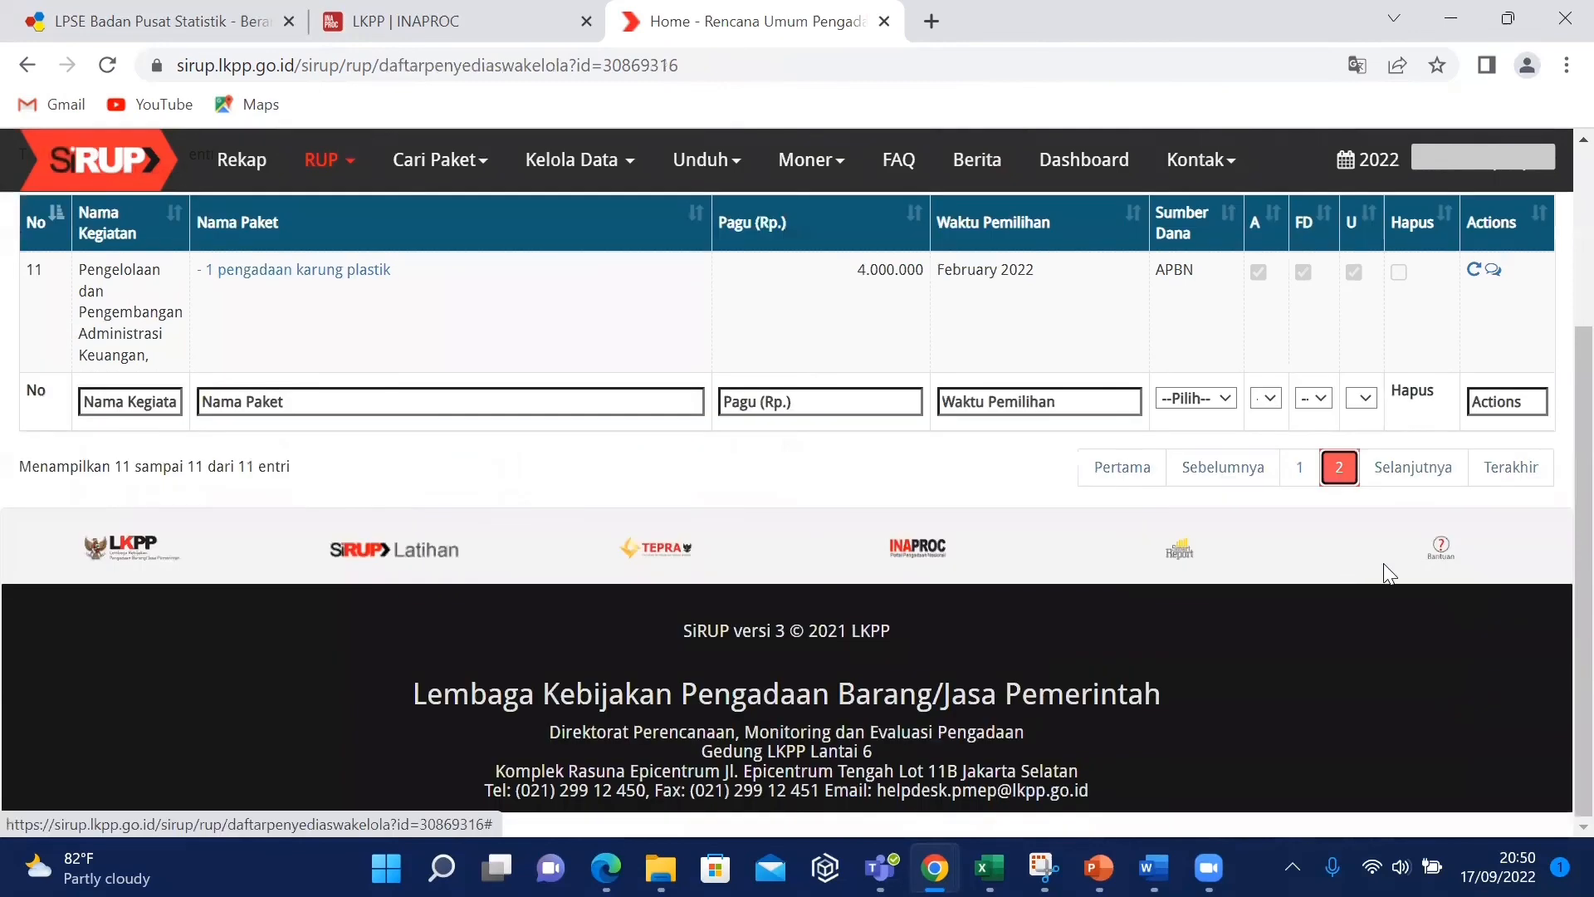
scroll(1560, 480, "up", 2)
scroll(1560, 480, "up", 1)
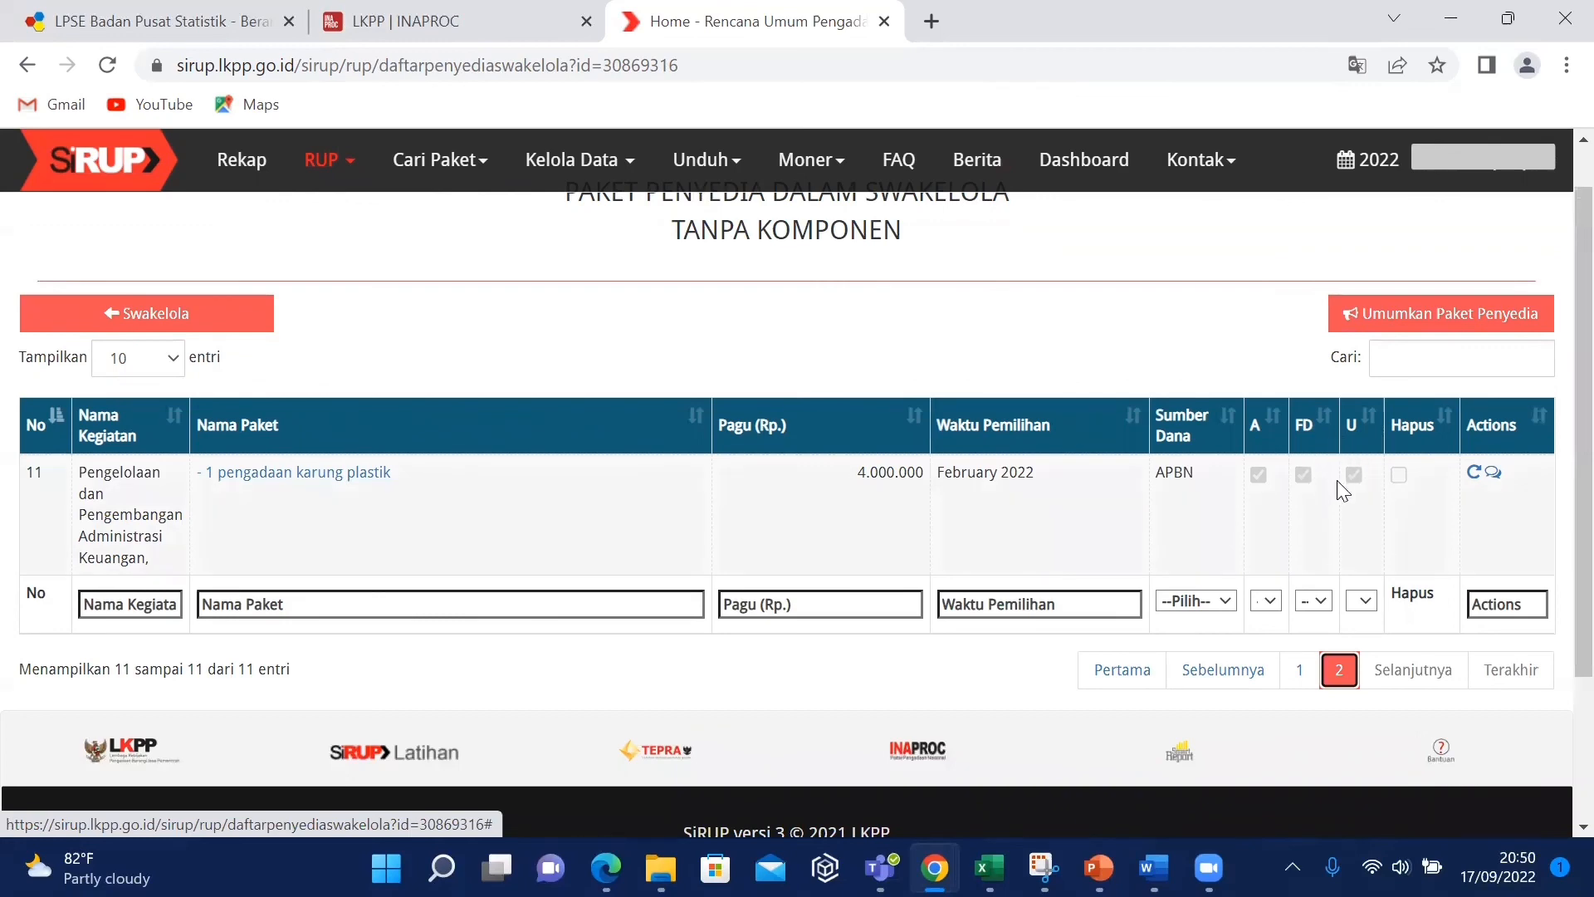
left_click(356, 474)
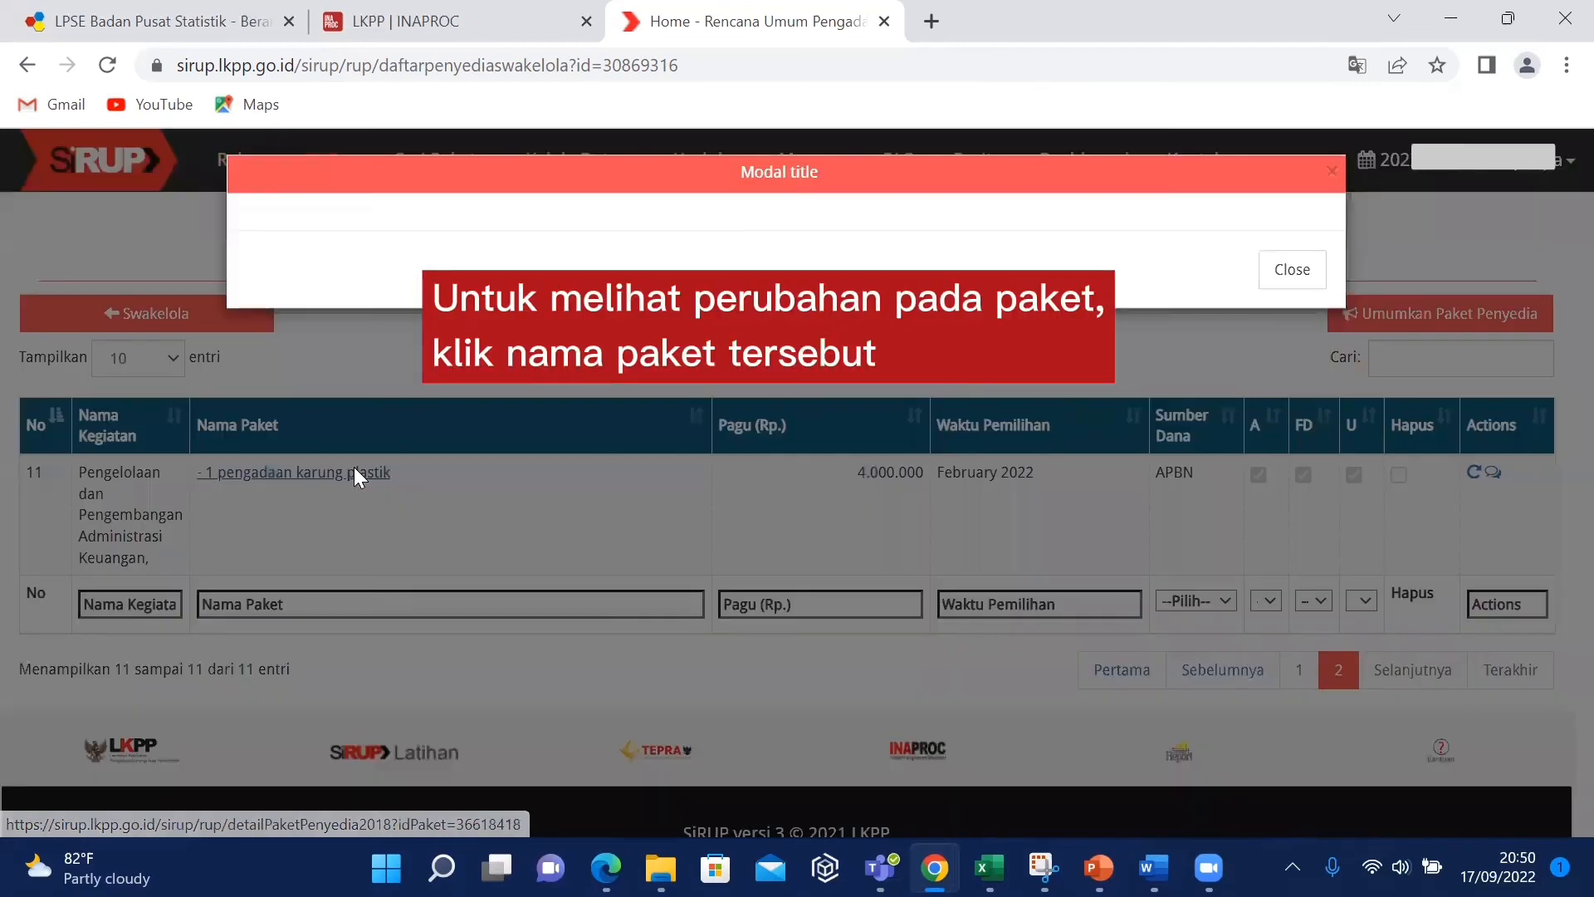
scroll(1554, 254, "down", 10)
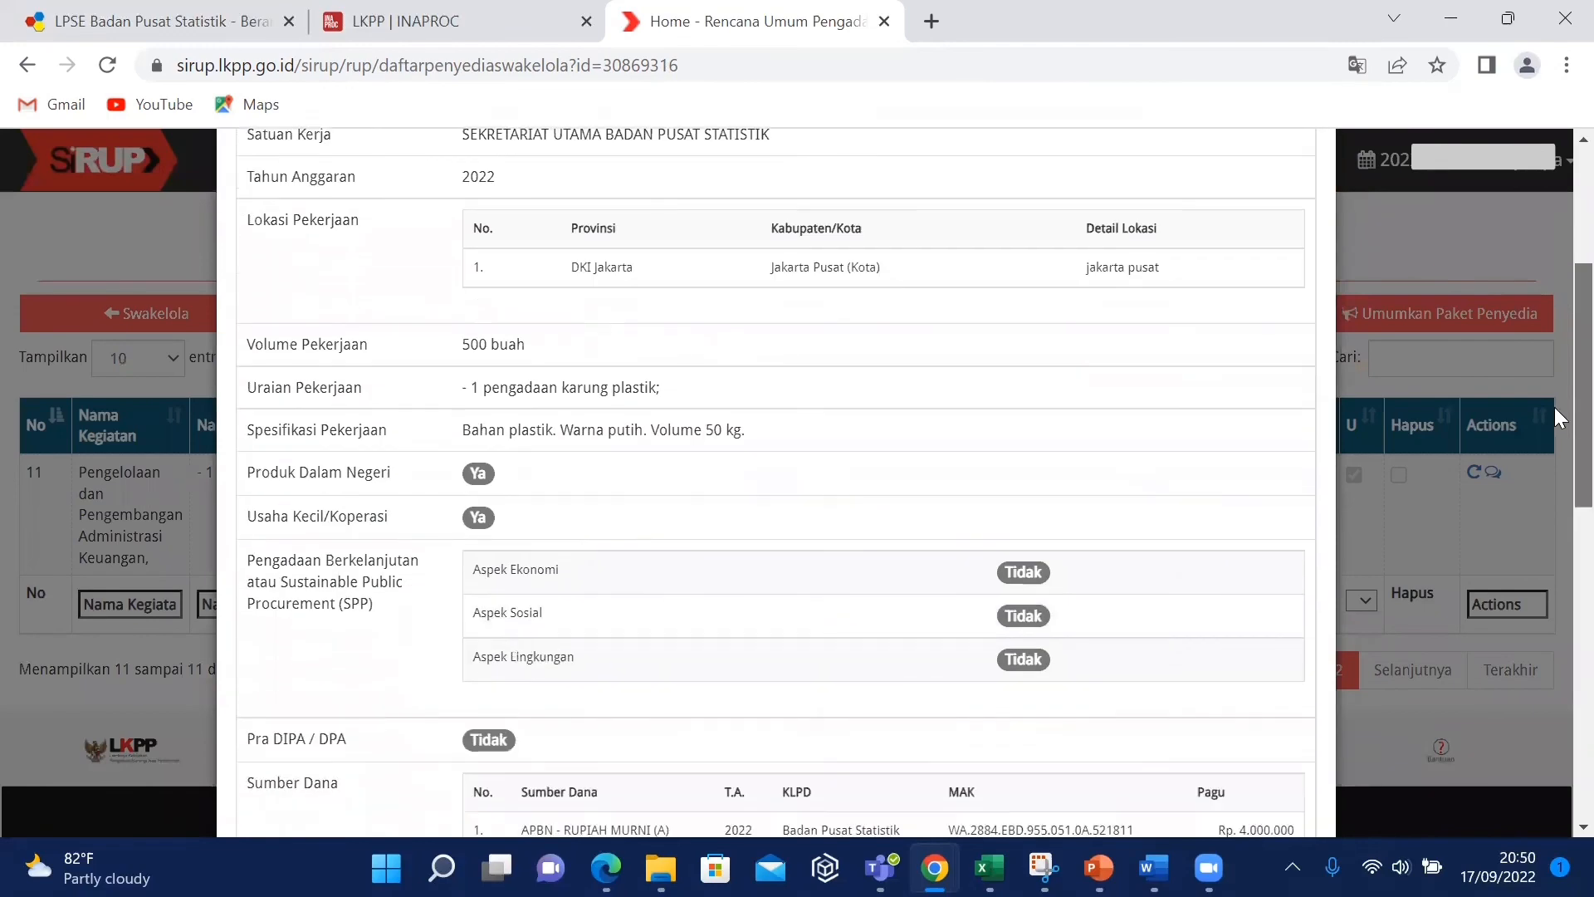
scroll(893, 588, "down", 1)
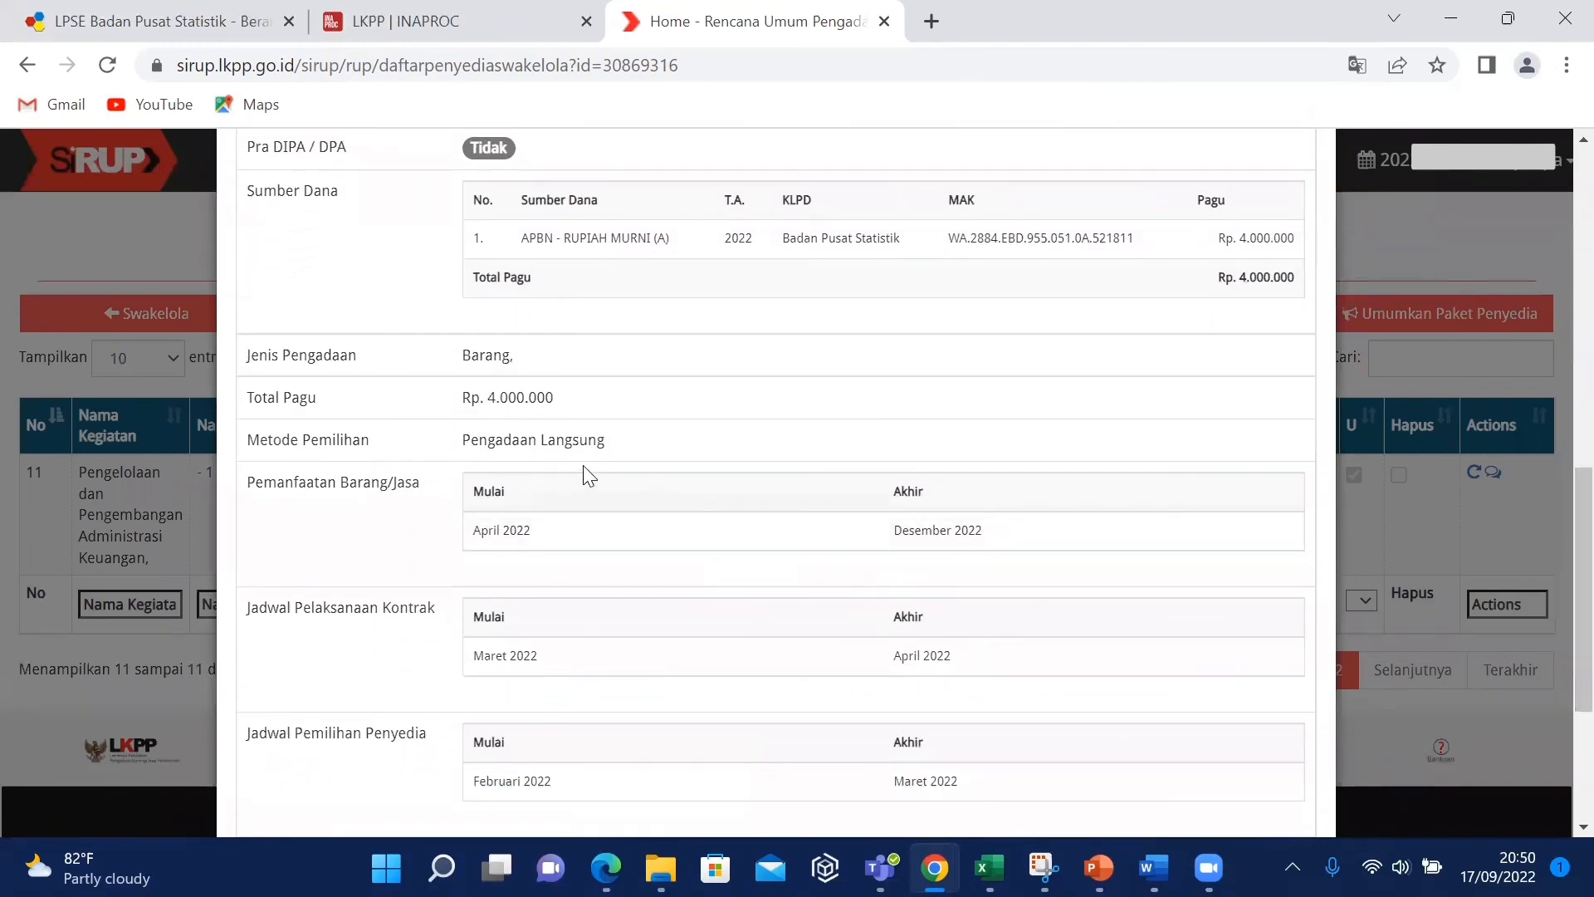
scroll(1173, 674, "down", 4)
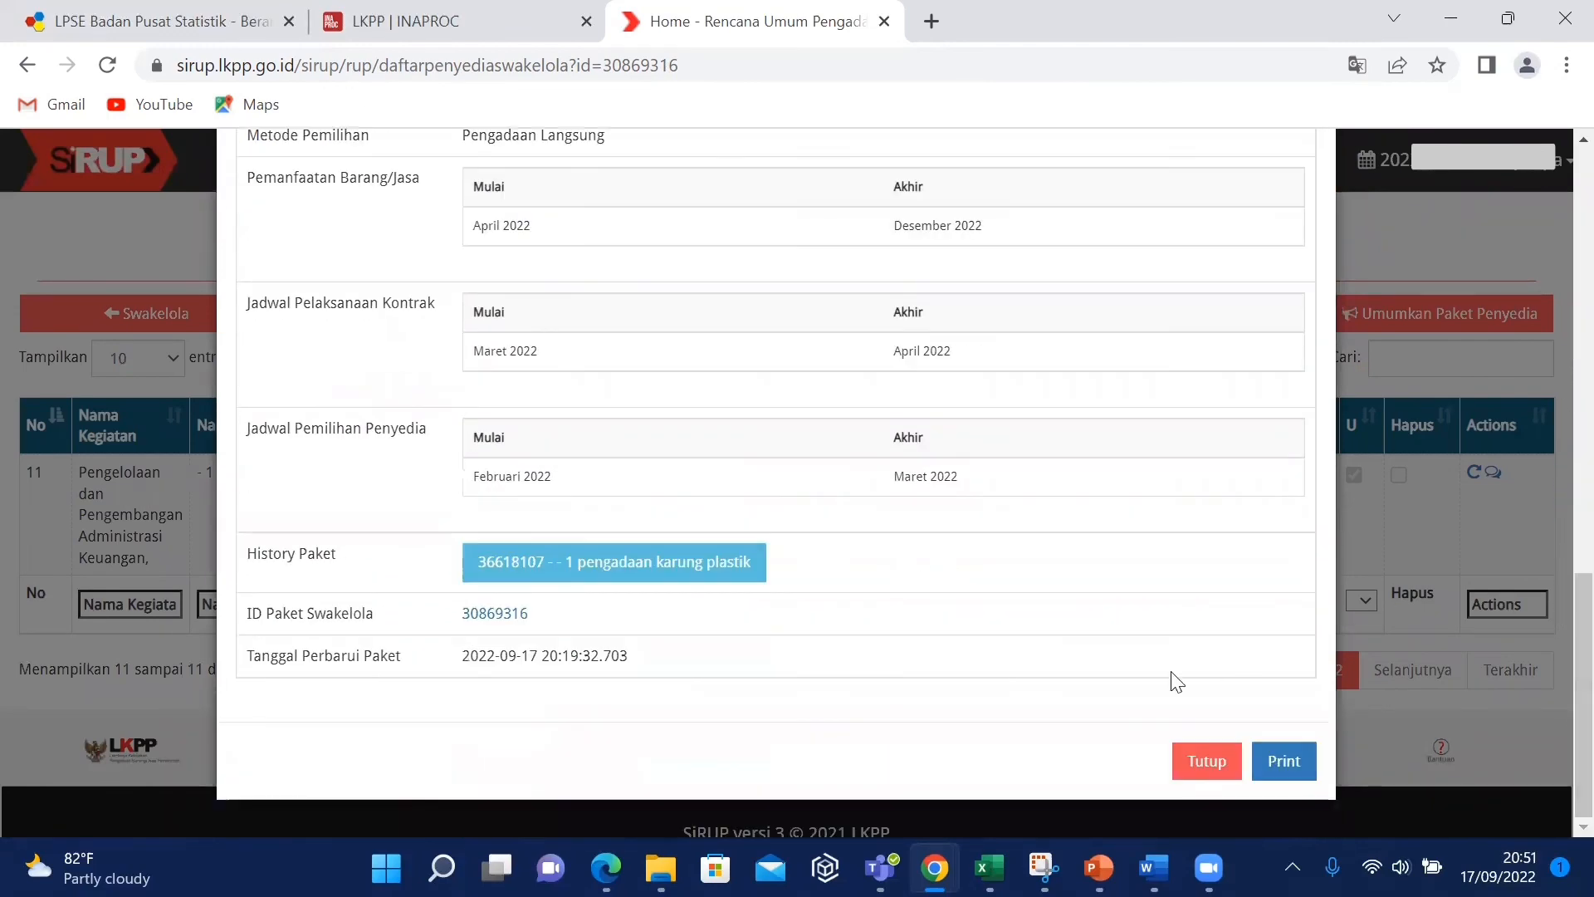
left_click(1211, 761)
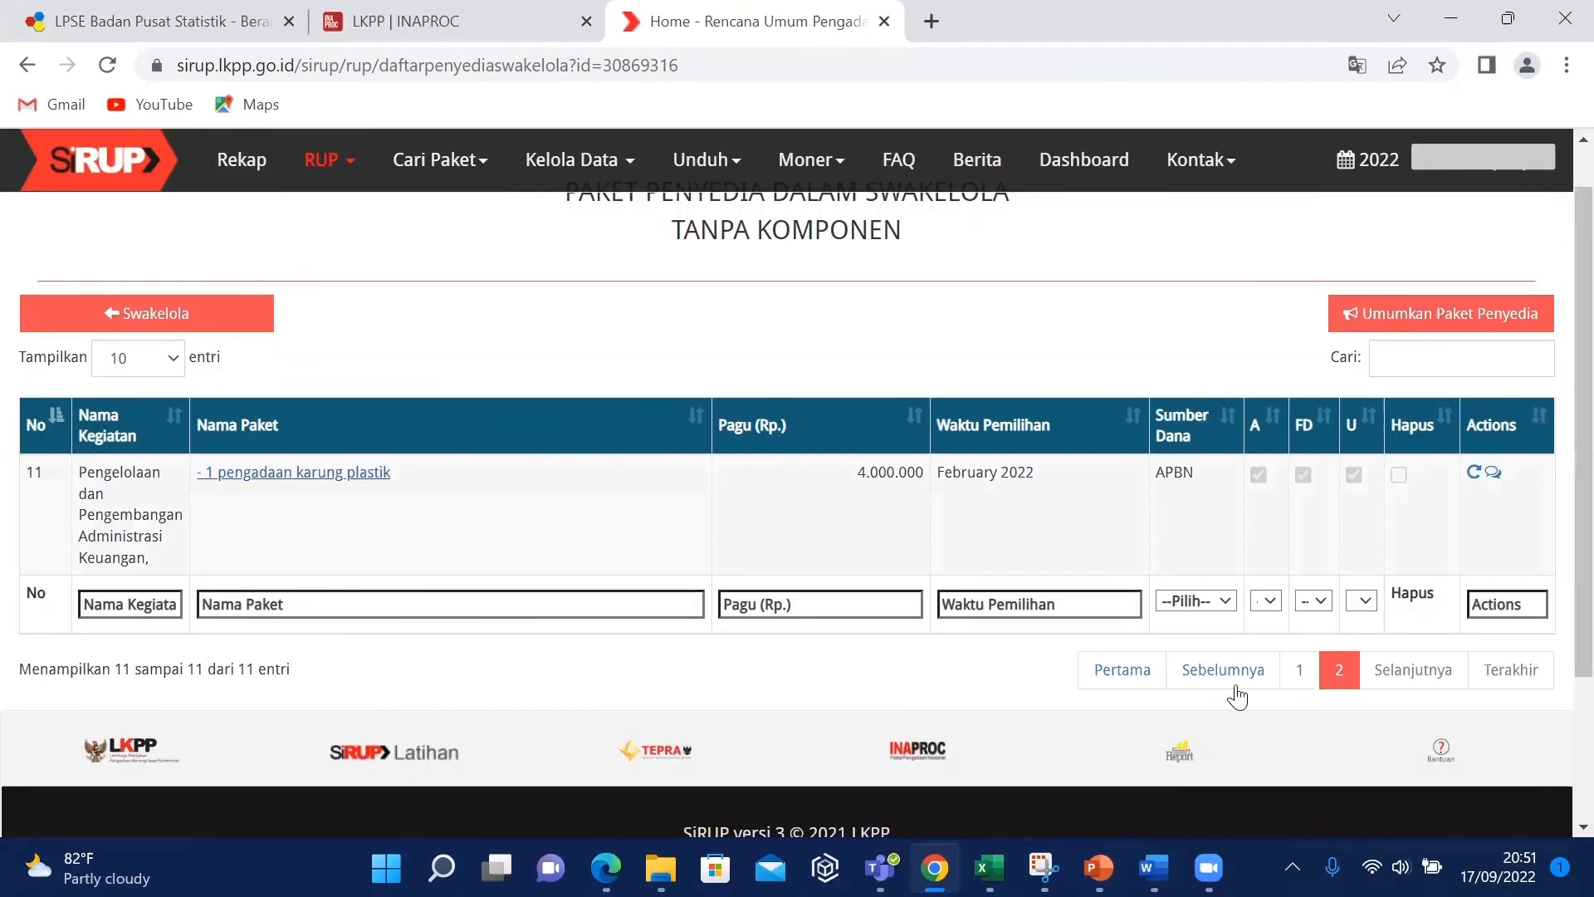
Return to the first page of the provider package list and check the status of the cancelled package and the others
left_click(1300, 670)
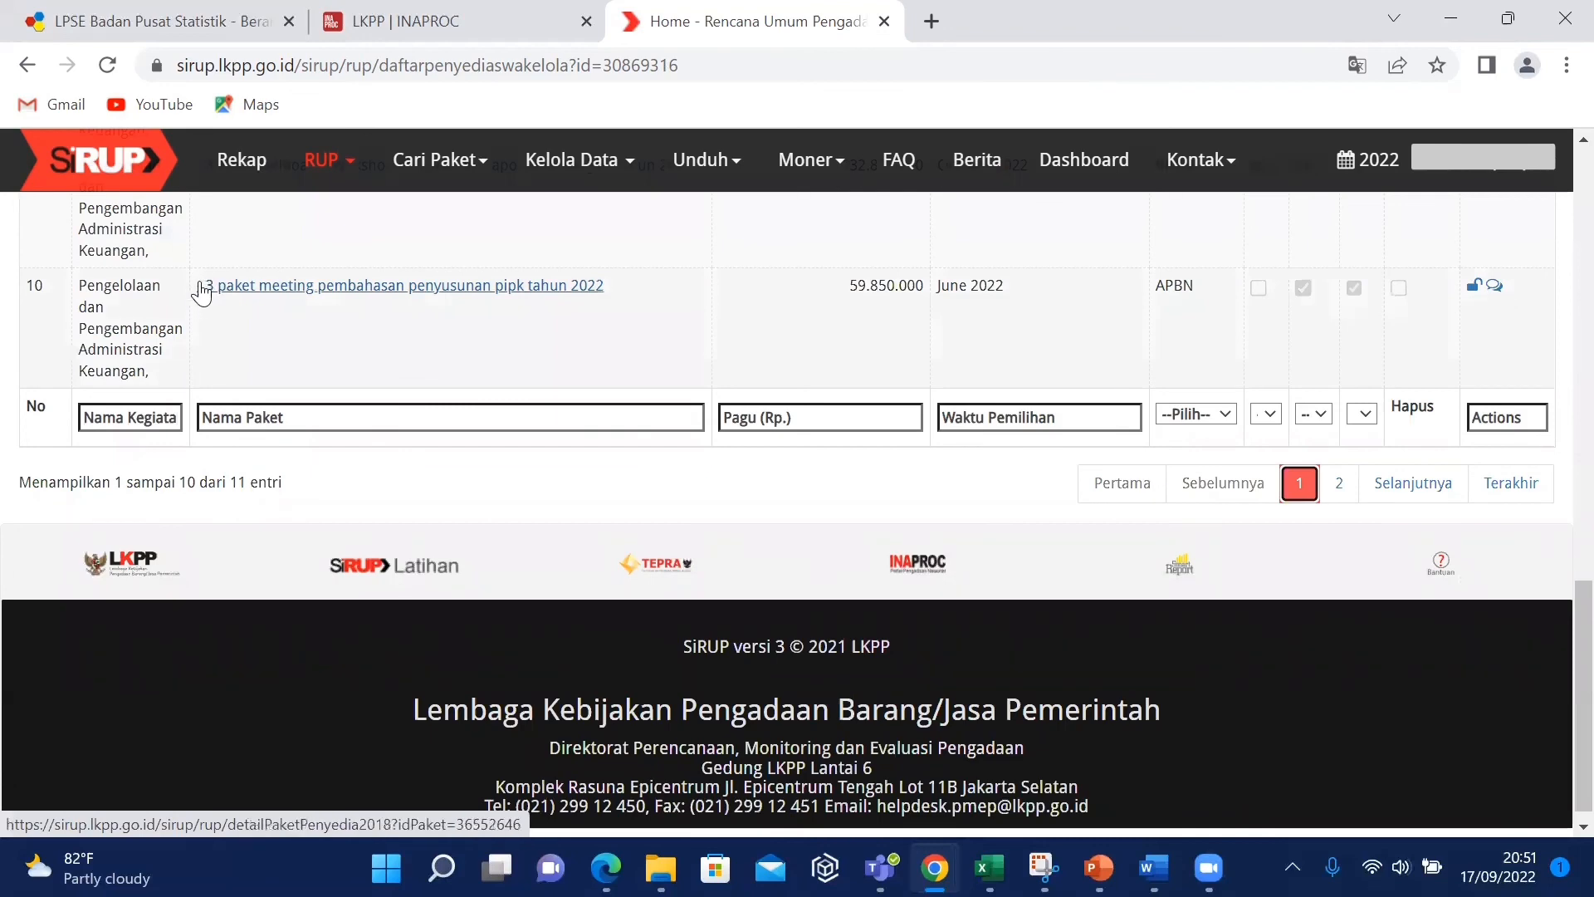
scroll(1553, 701, "up", 9)
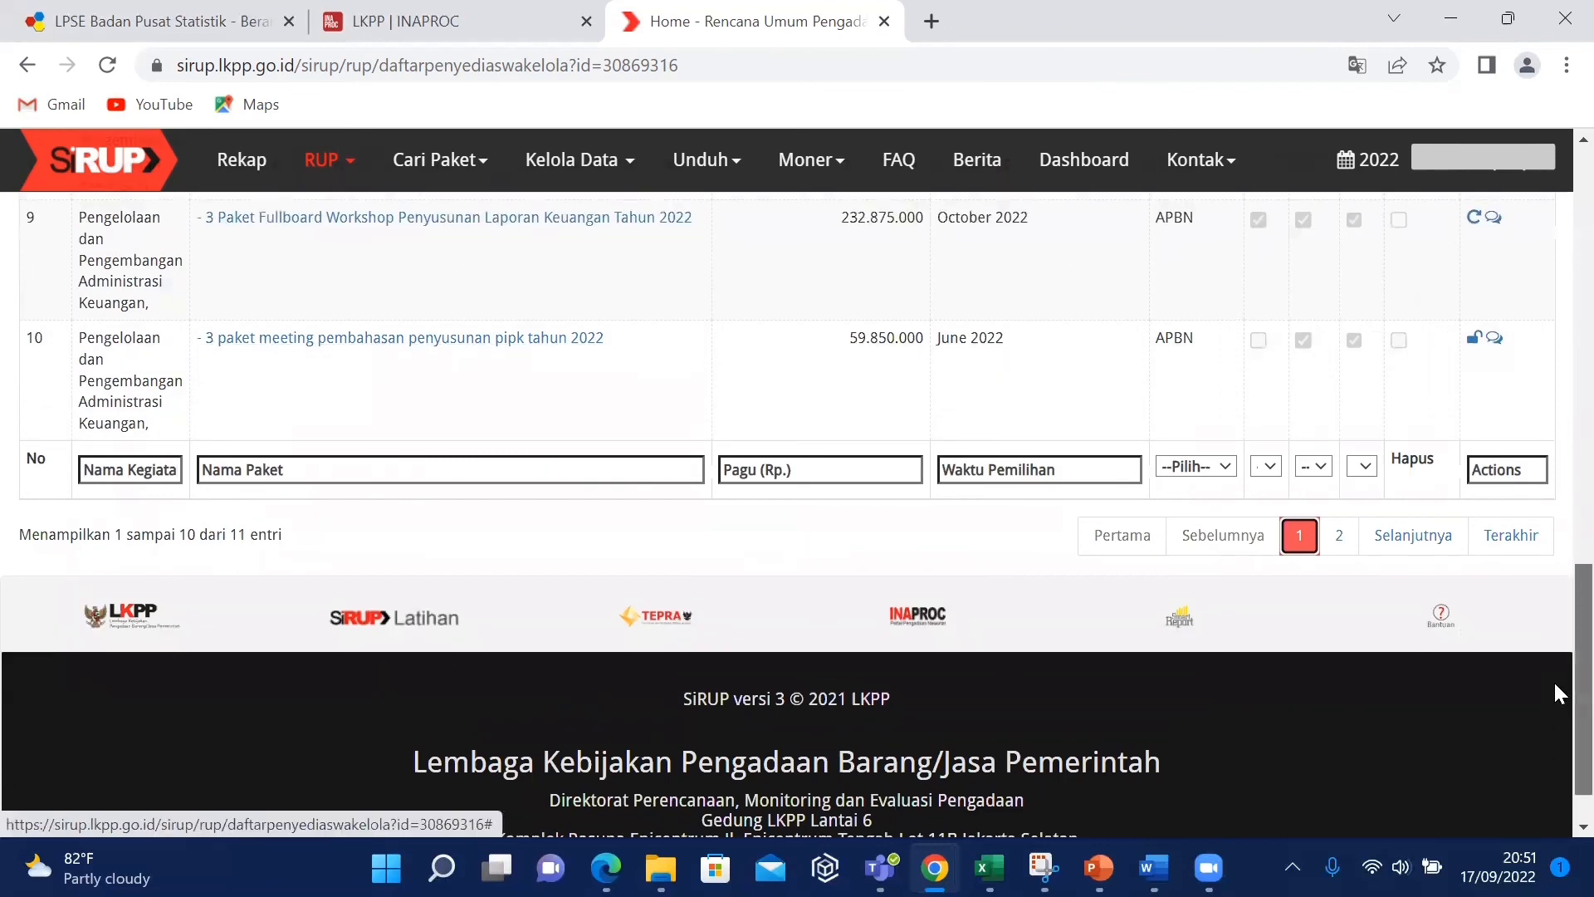
scroll(1561, 395, "up", 6)
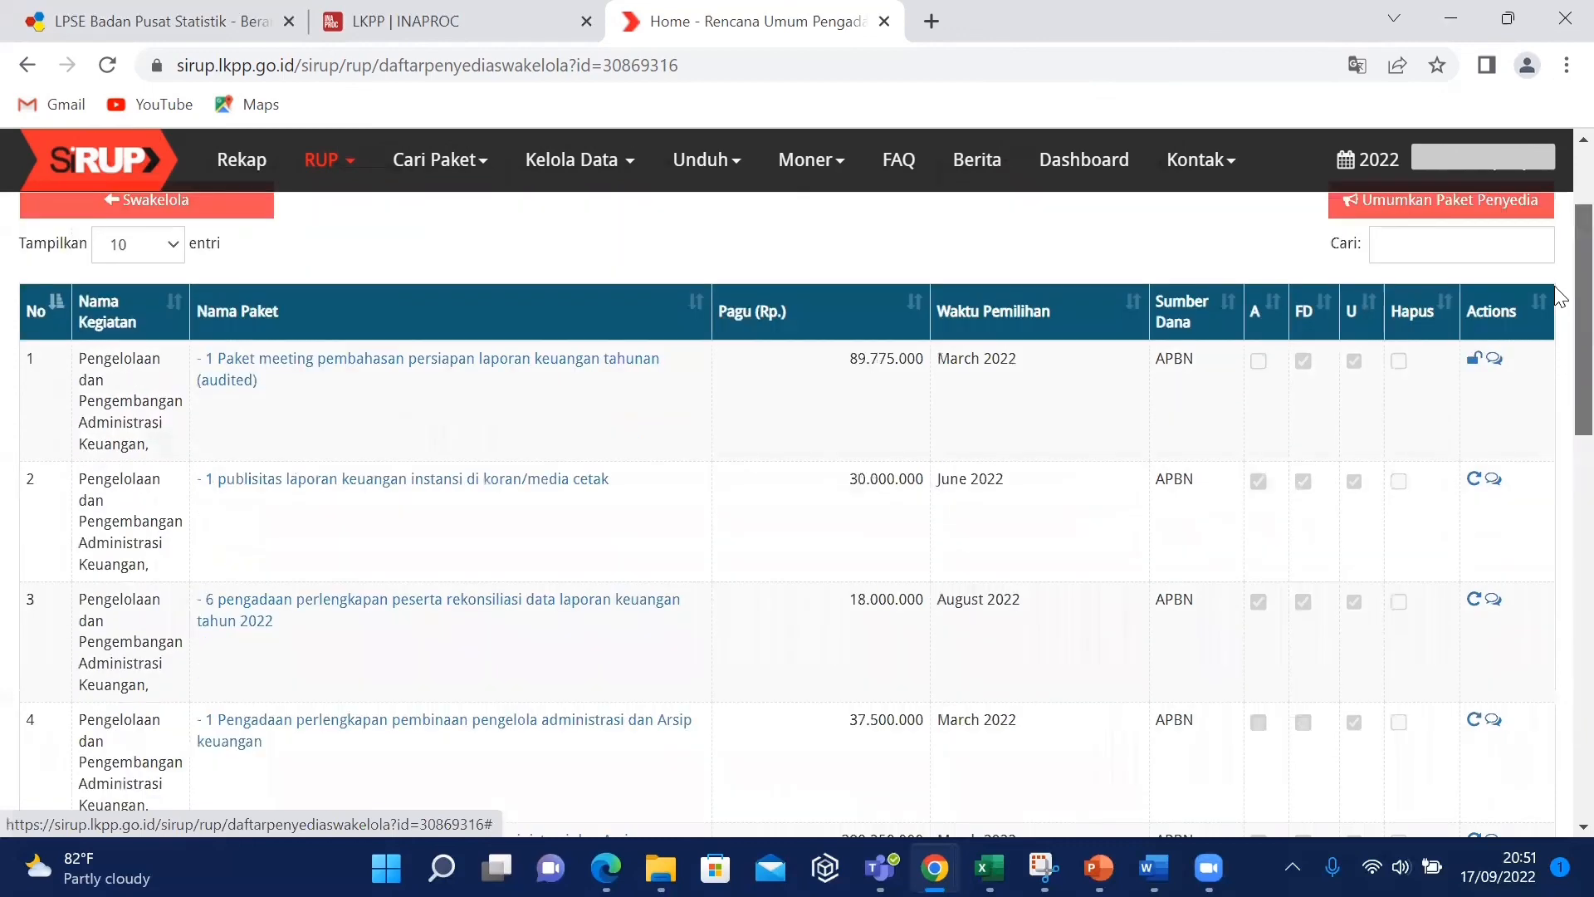
scroll(1561, 324, "down", 1)
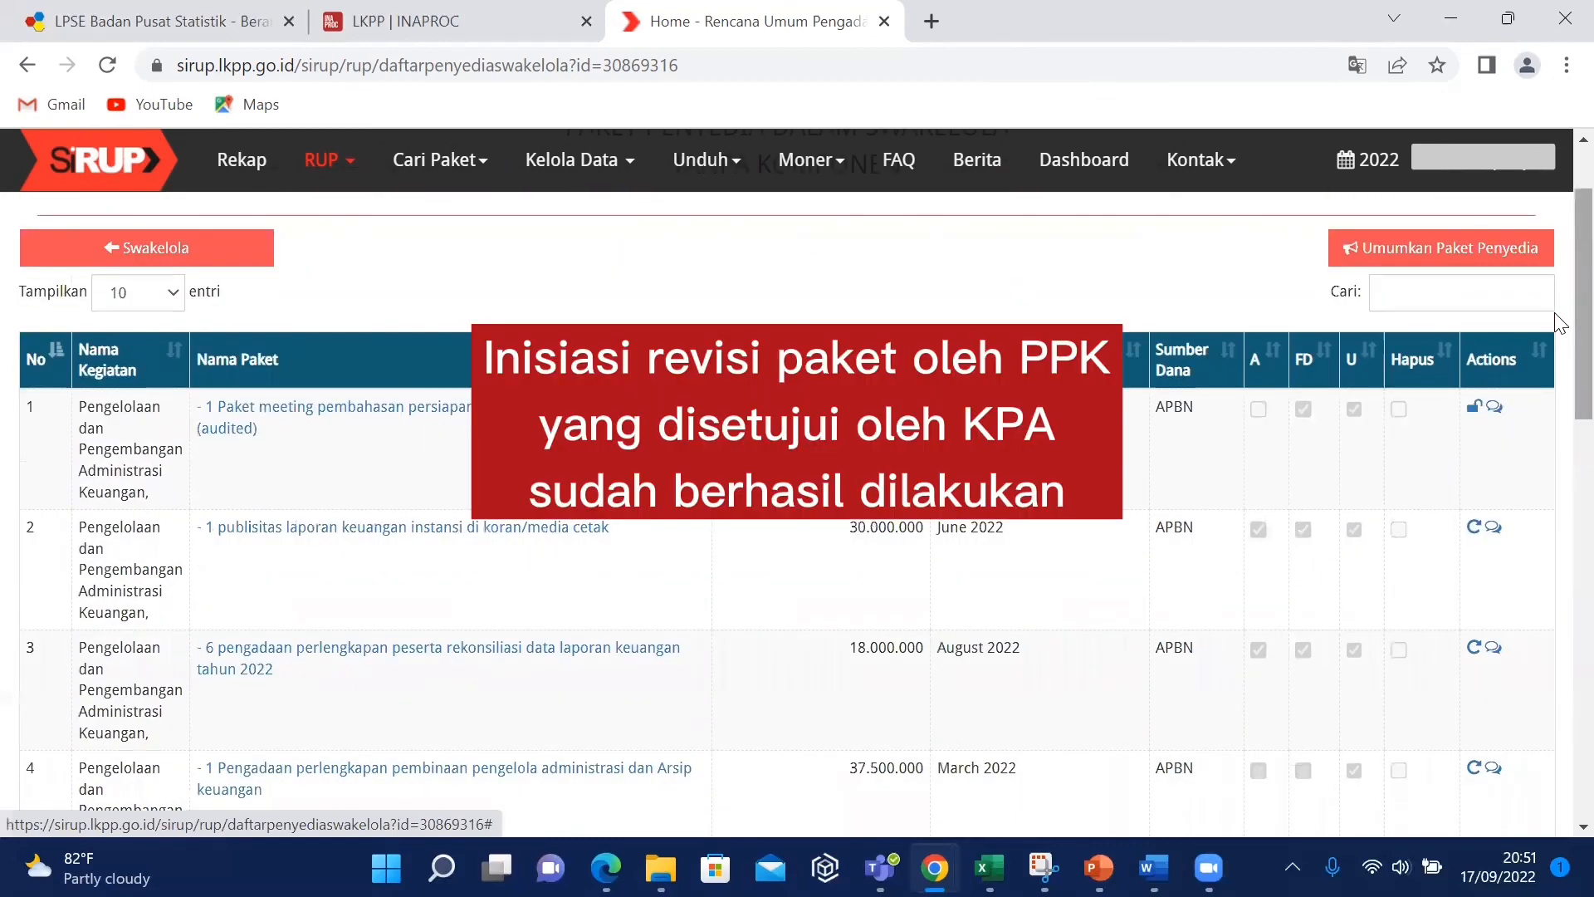